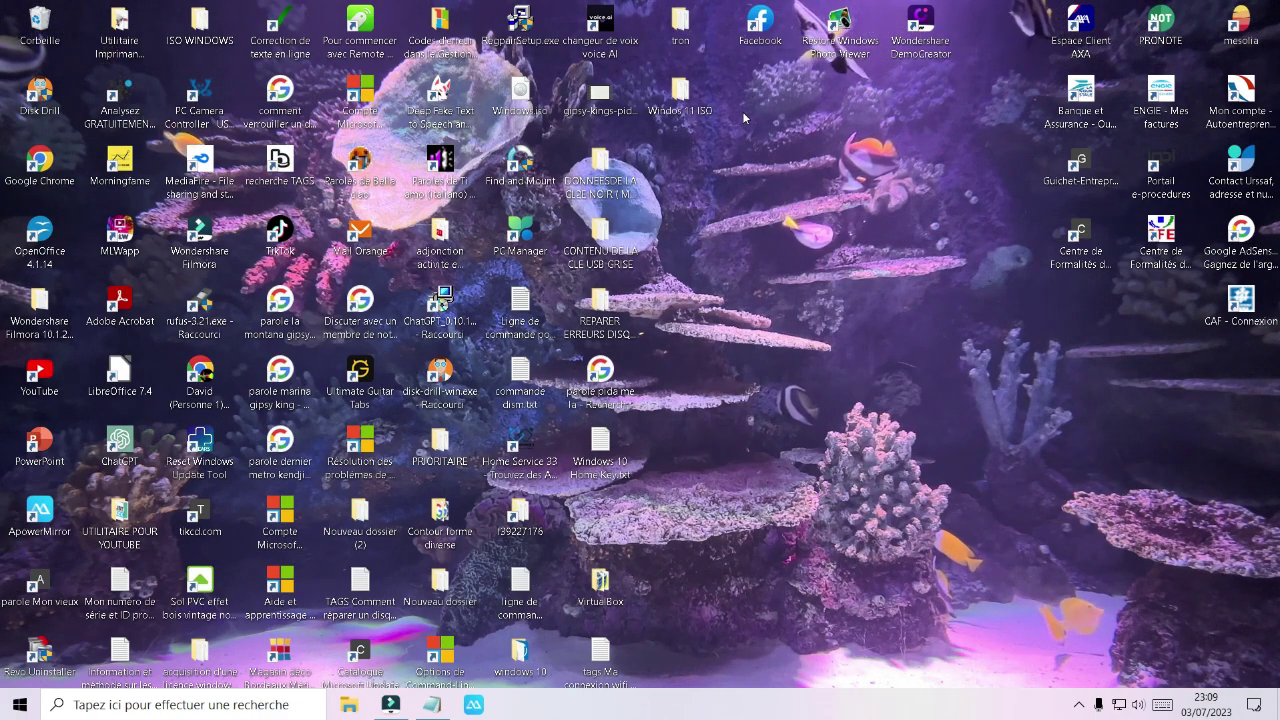
# Check for updates in the Windows Update page of the Mise à jour et sécurité settings
pyautogui.press('super+x')
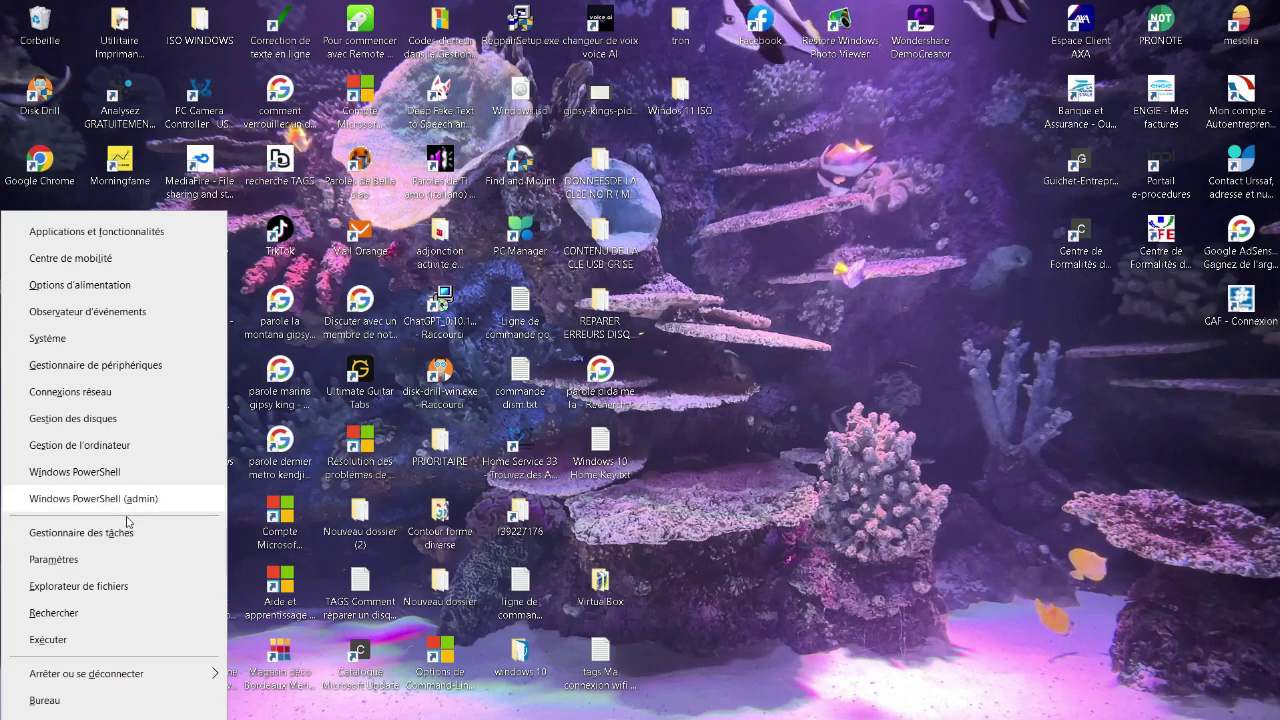
pyautogui.click(130, 559)
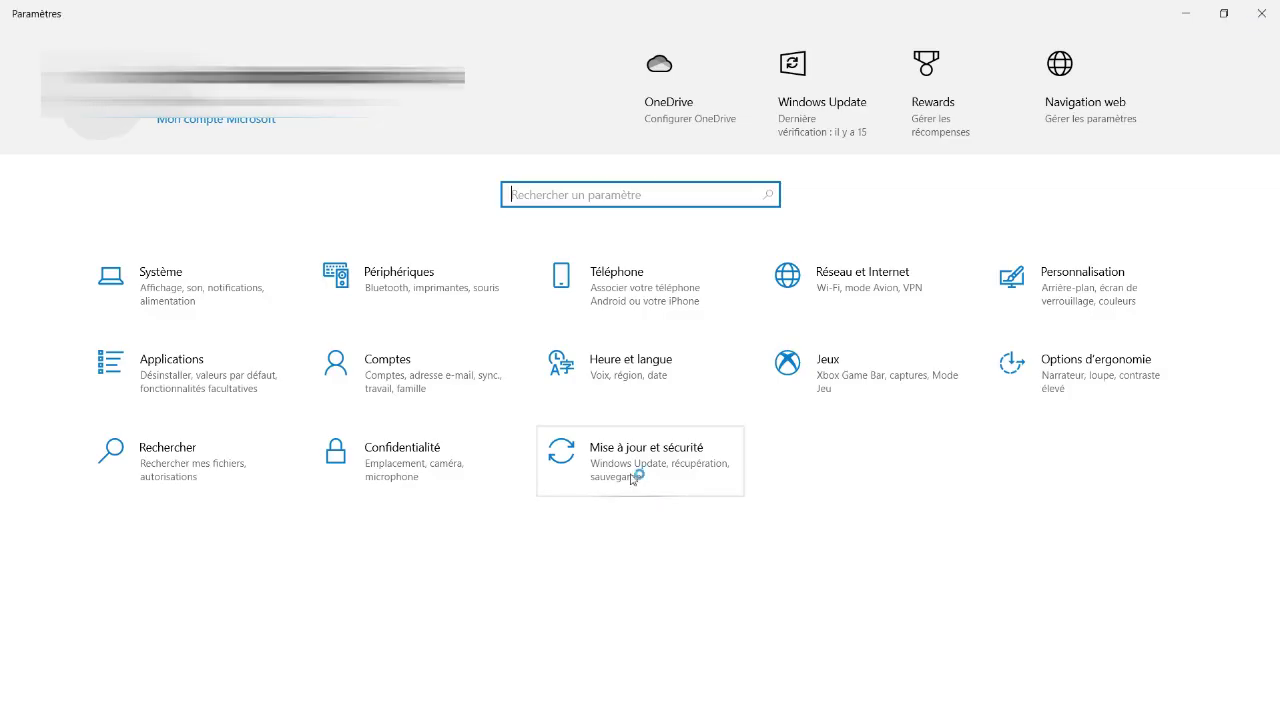
pyautogui.click(630, 471)
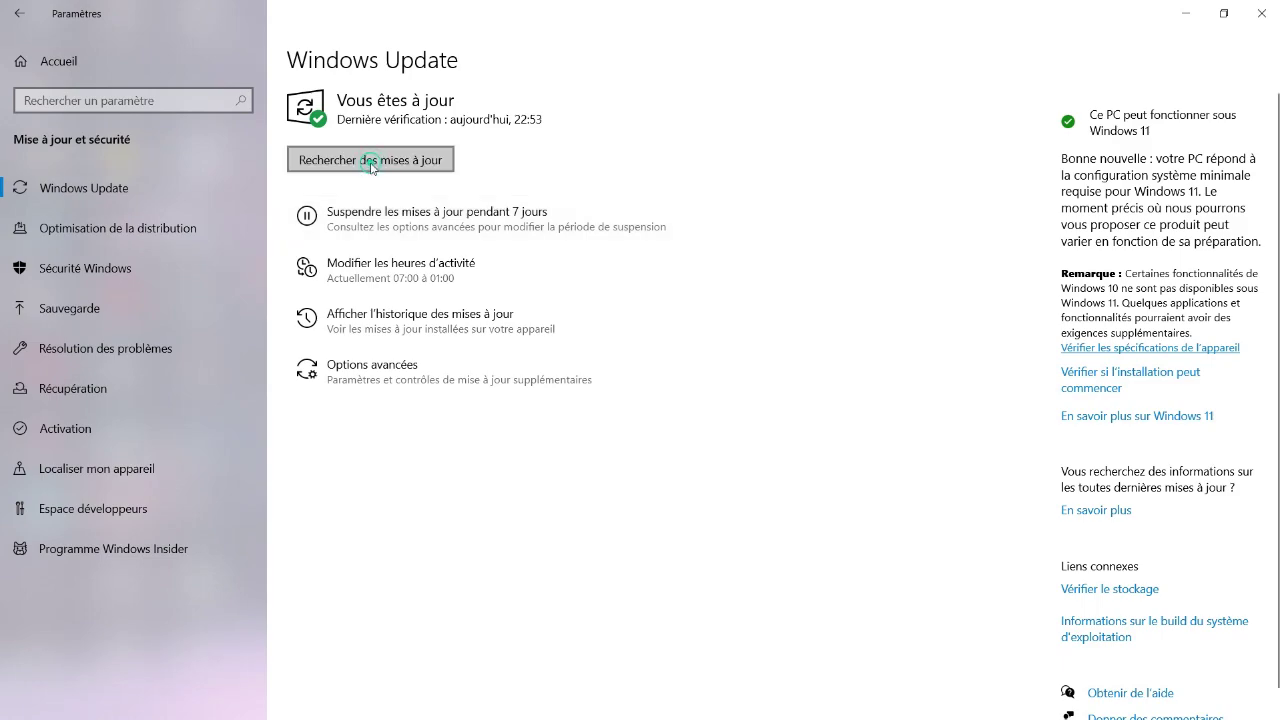
pyautogui.click(417, 163)
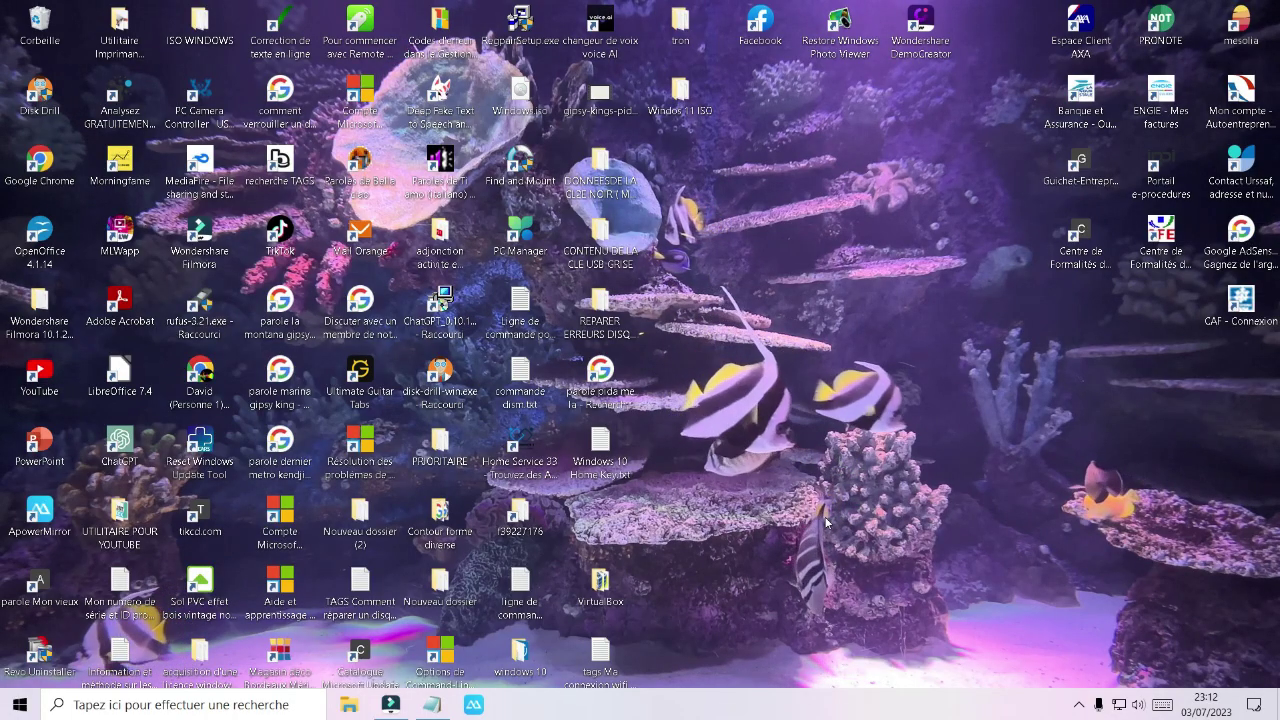
# Search for the Panneau de configuration and go through Centre Réseau et partage to the network adapter settings list
pyautogui.click(271, 706)
pyautogui.write('pa')
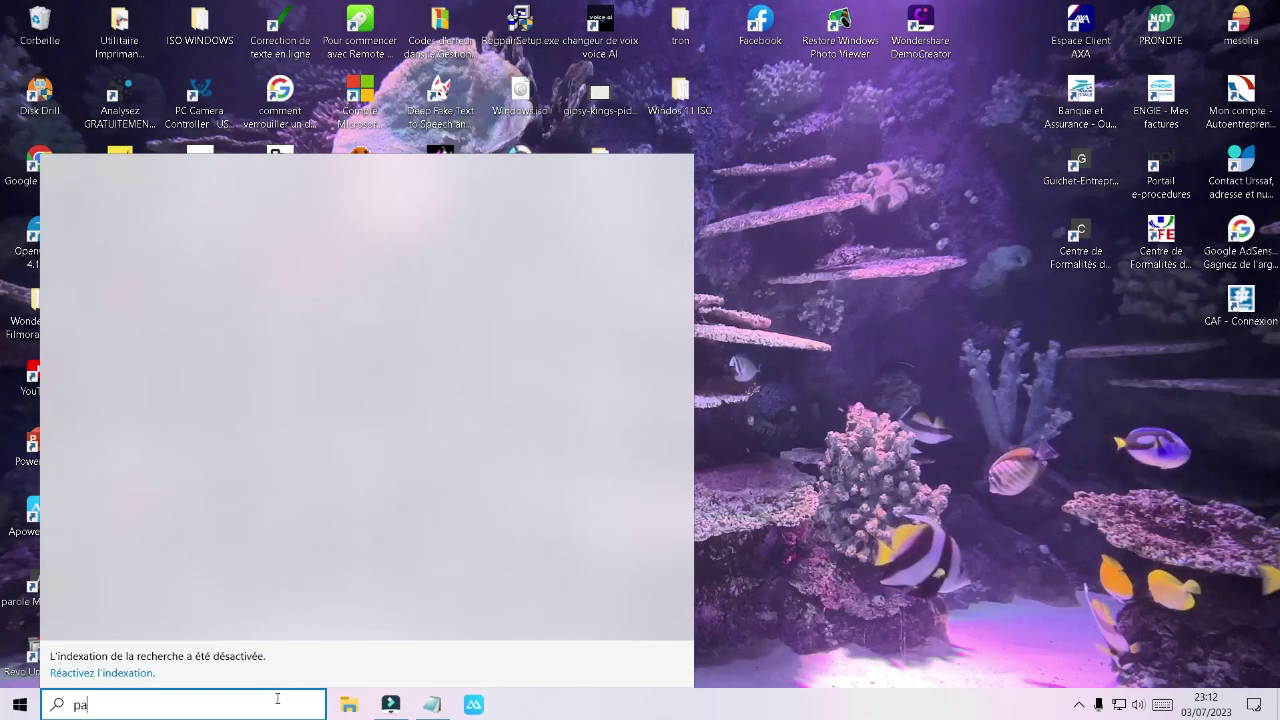
pyautogui.write('nneau de')
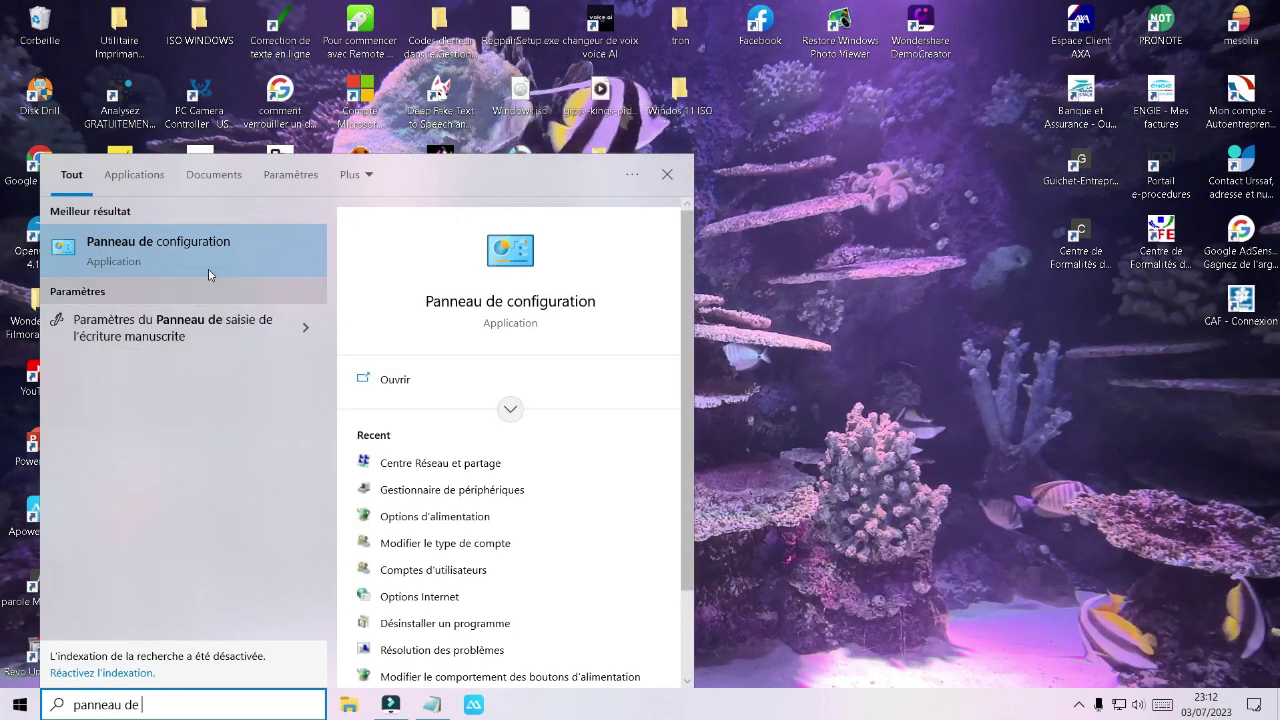
pyautogui.click(194, 253)
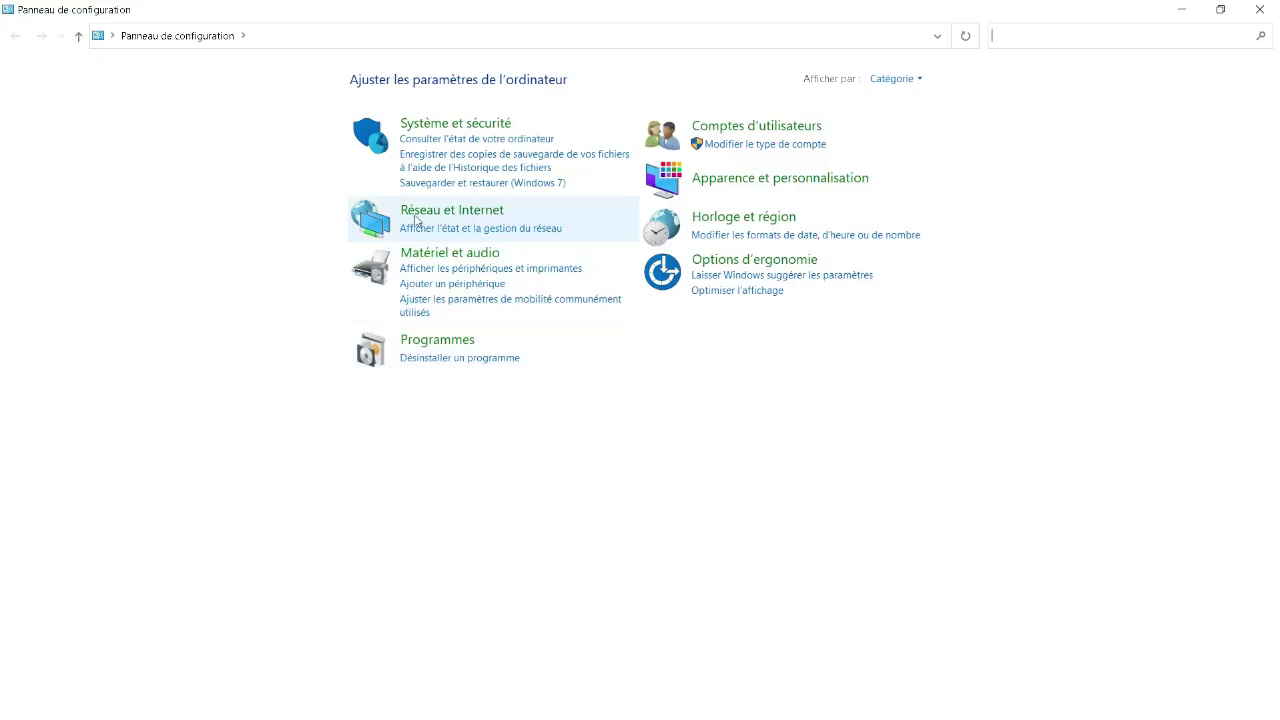
pyautogui.click(414, 216)
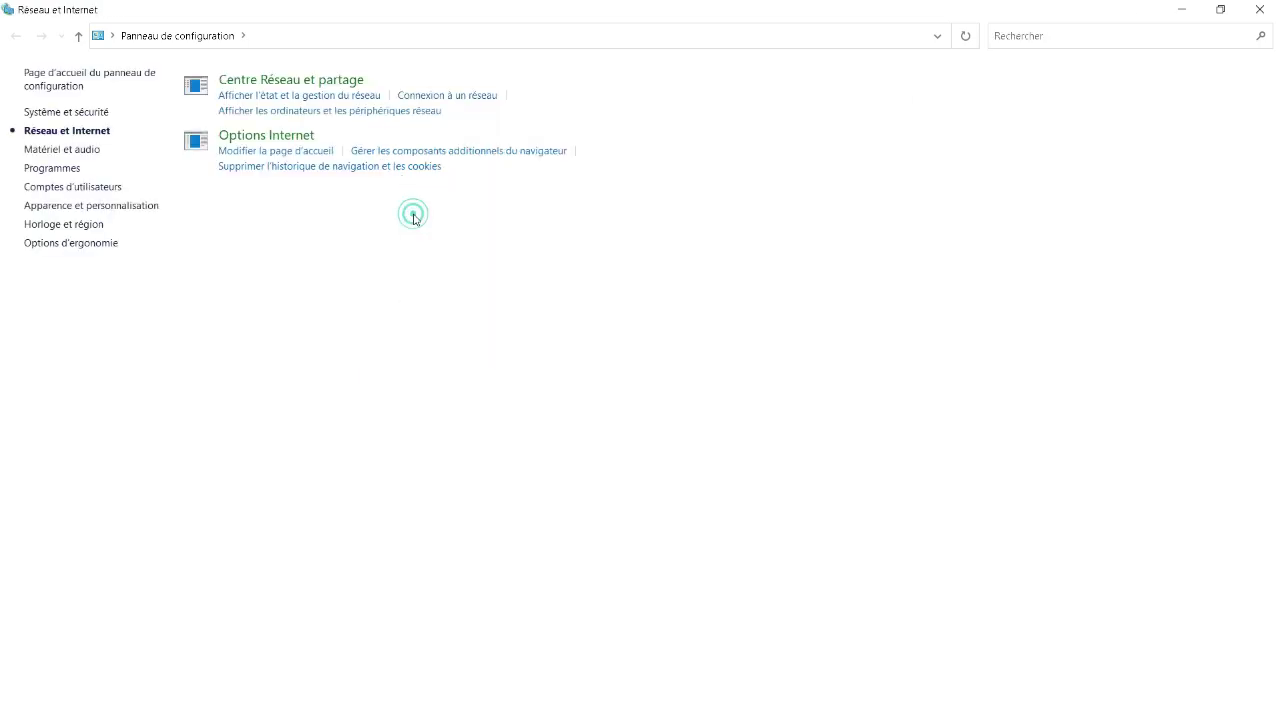
pyautogui.click(250, 84)
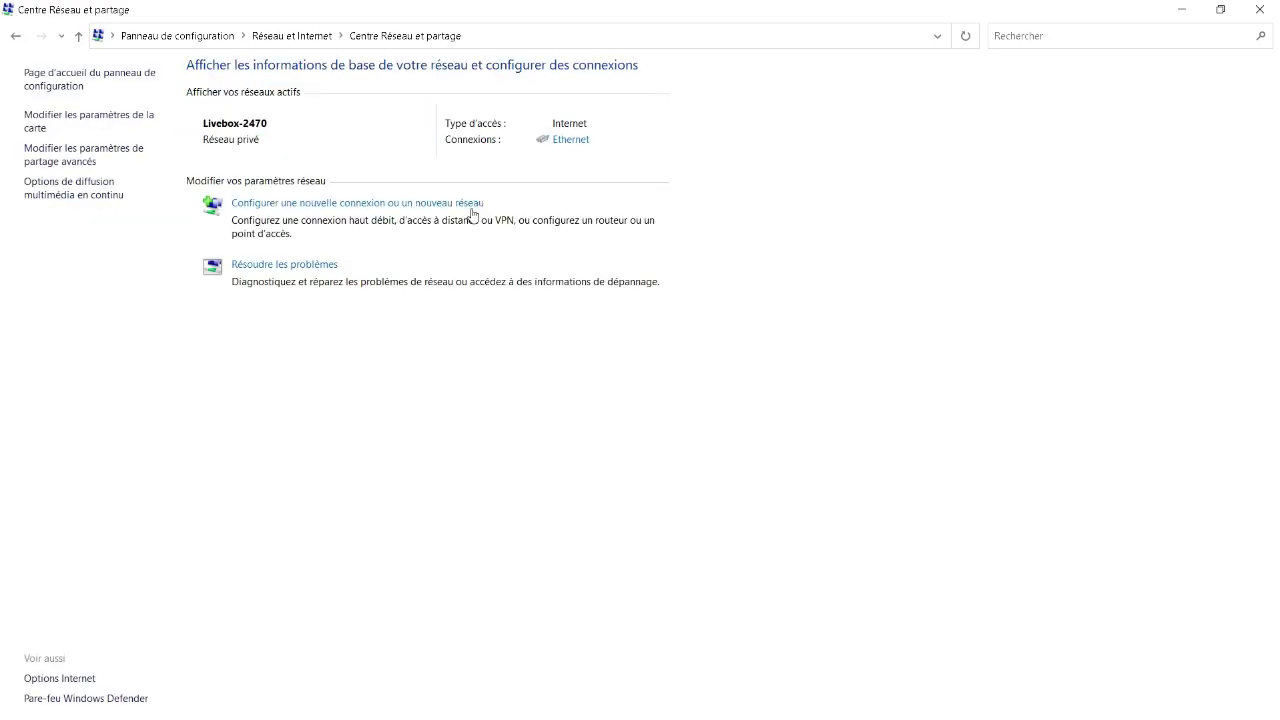
pyautogui.click(96, 125)
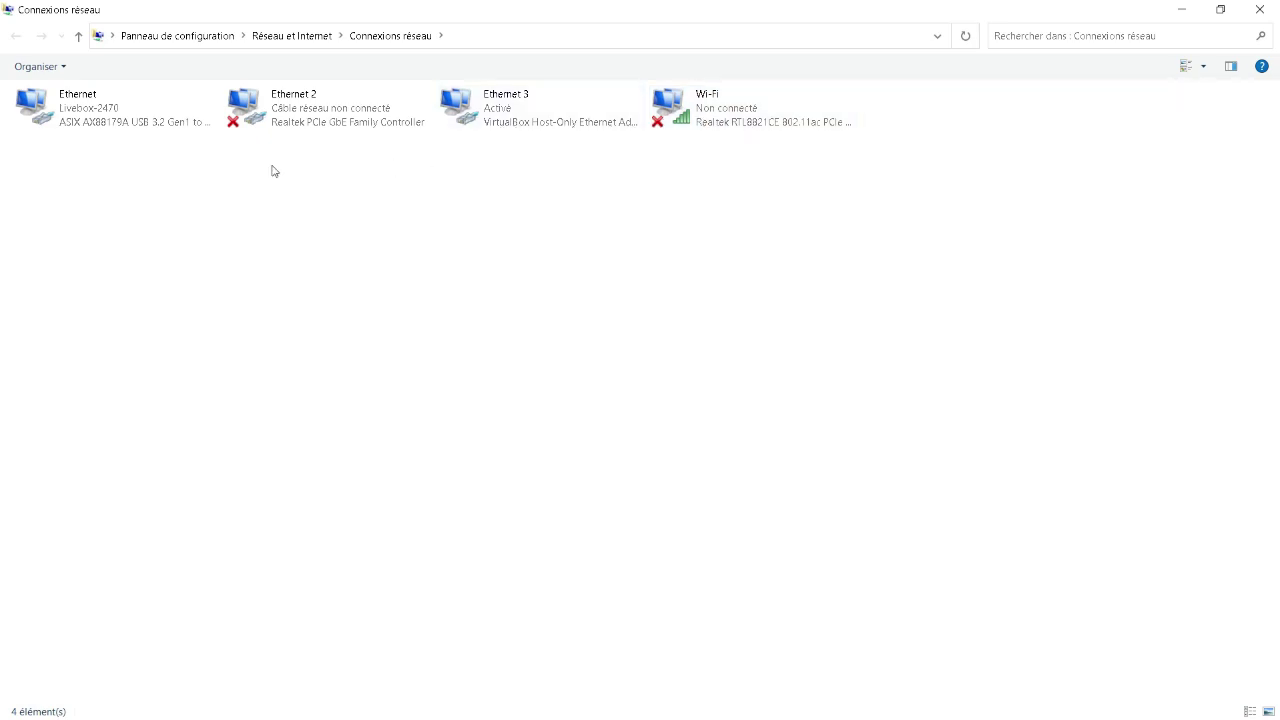
# Open the Protocole Internet version 4 (TCP/IPv4) properties of the Wi-Fi connection
pyautogui.rightClick(712, 125)
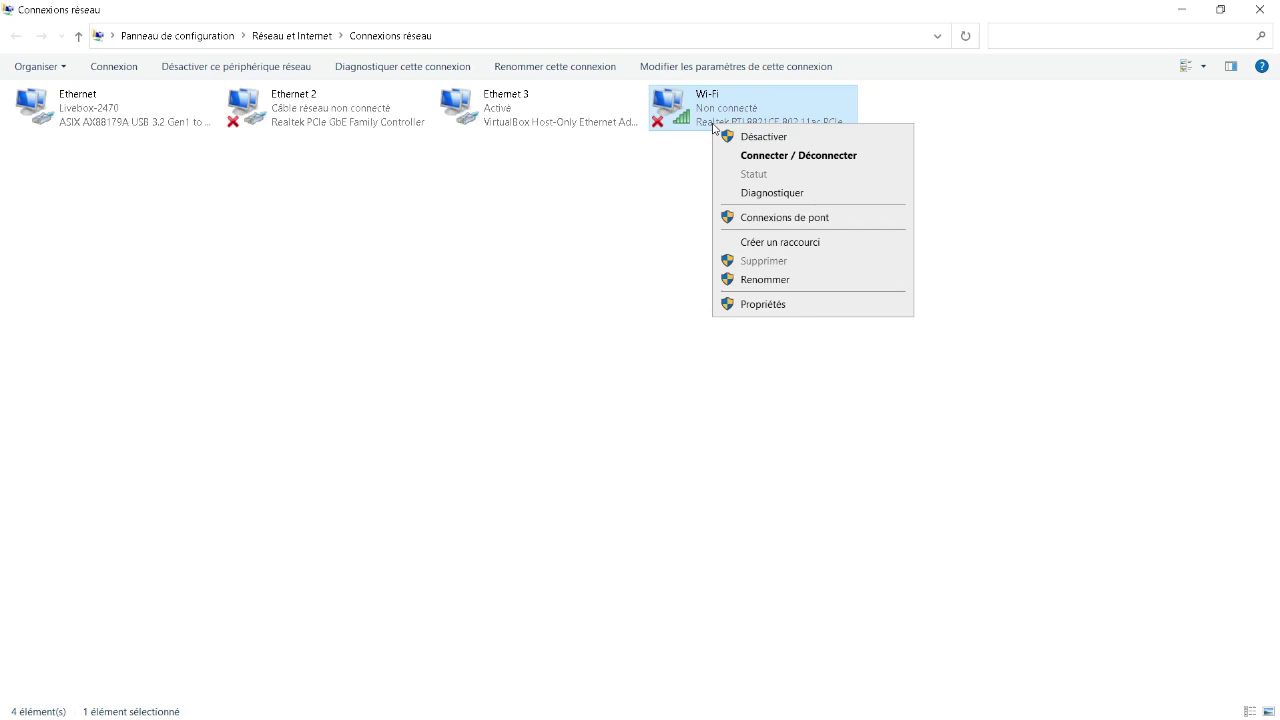
pyautogui.click(776, 304)
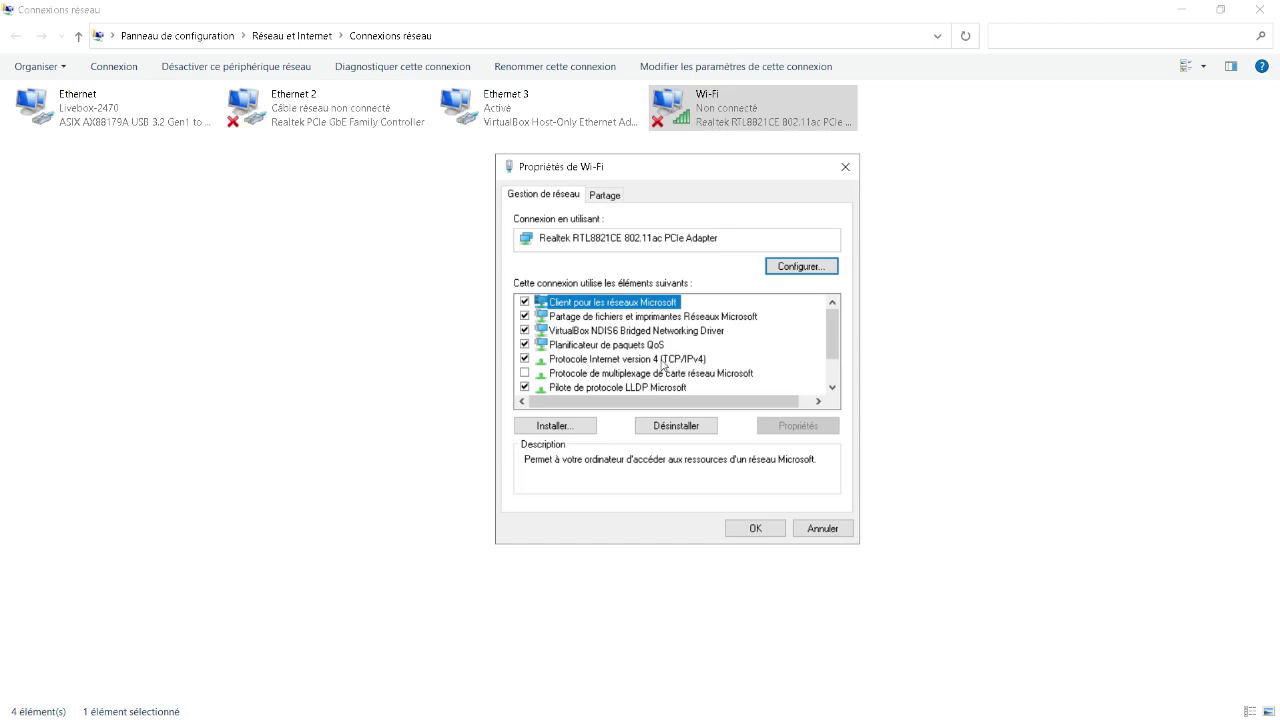
pyautogui.click(660, 359)
pyautogui.click(797, 426)
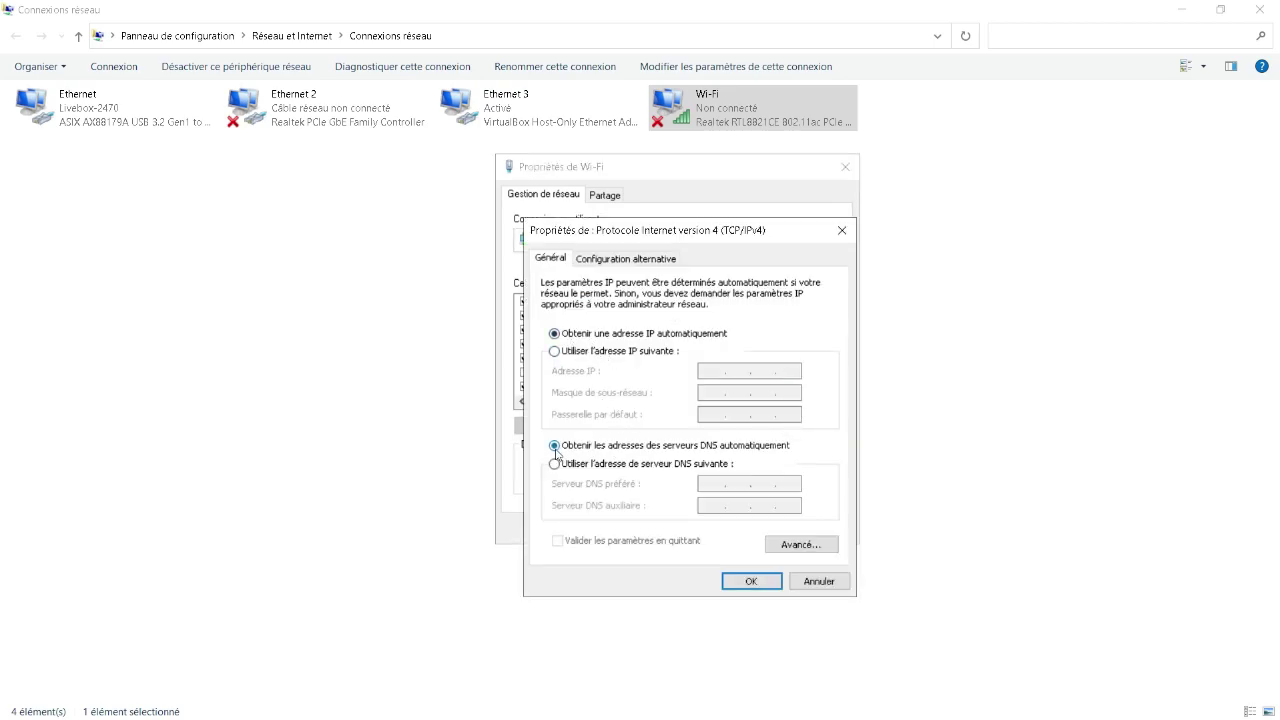
pyautogui.click(555, 351)
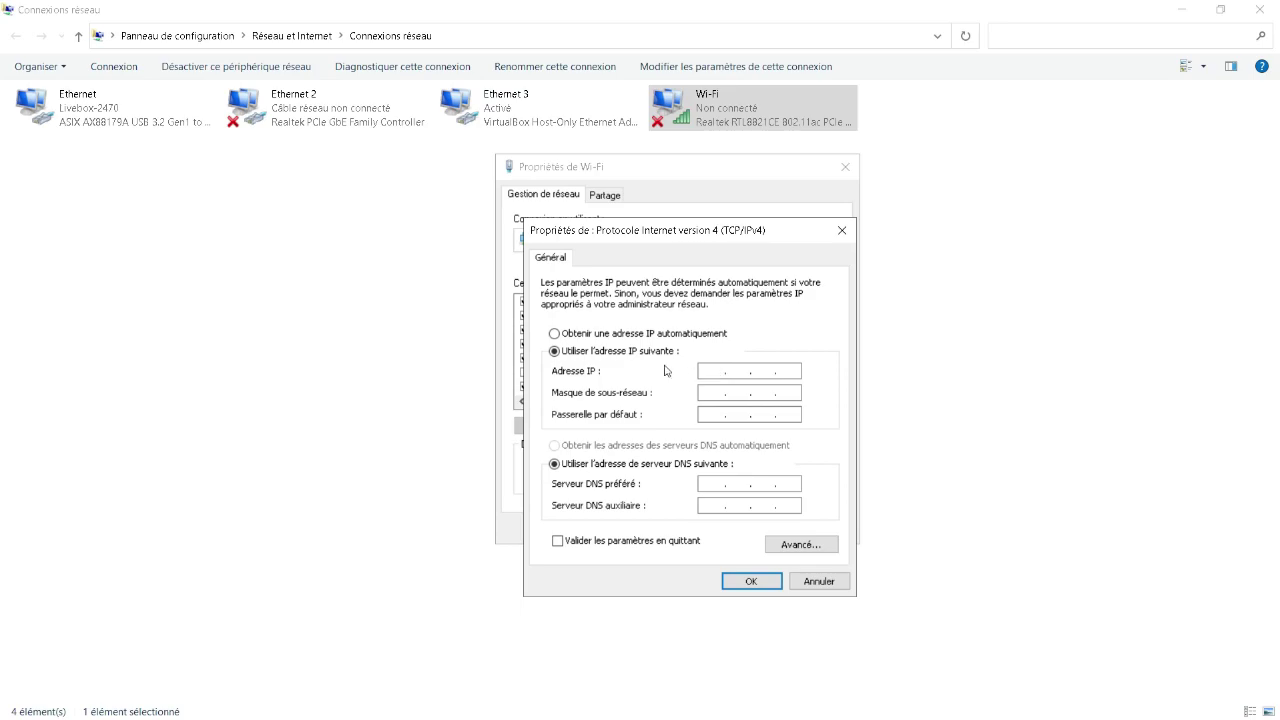
pyautogui.click(555, 333)
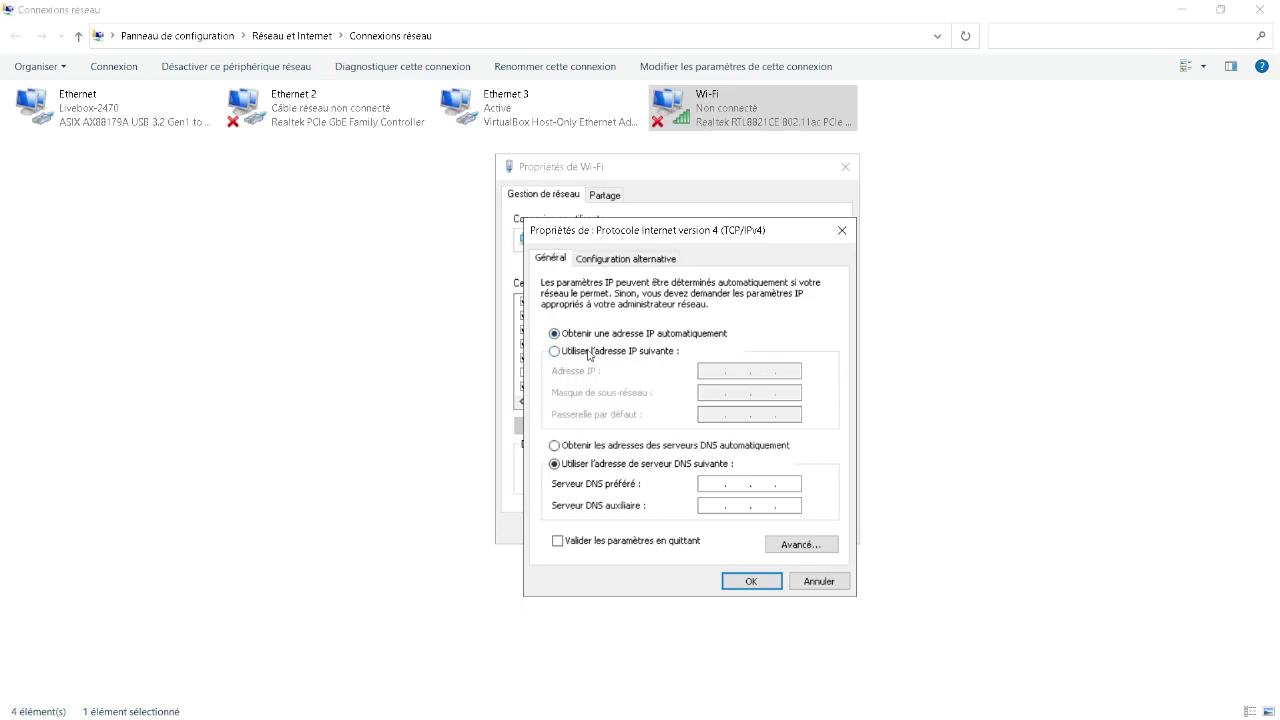
pyautogui.click(556, 352)
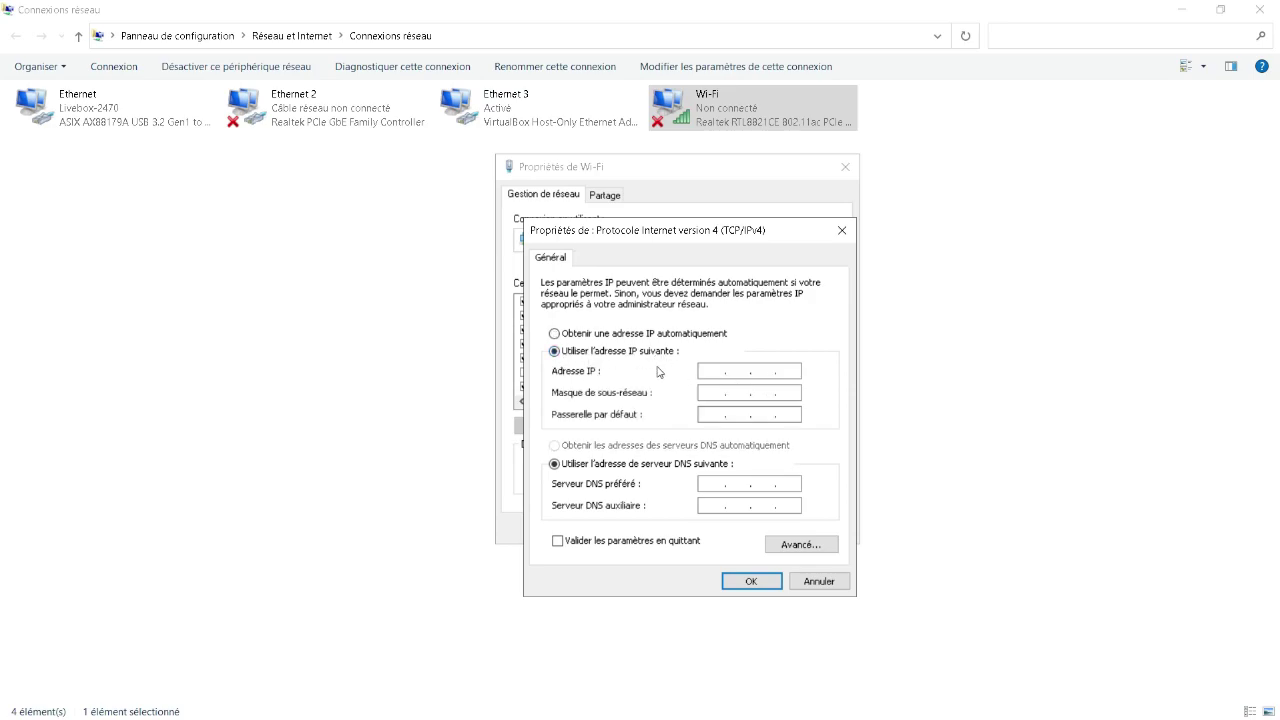
pyautogui.click(555, 335)
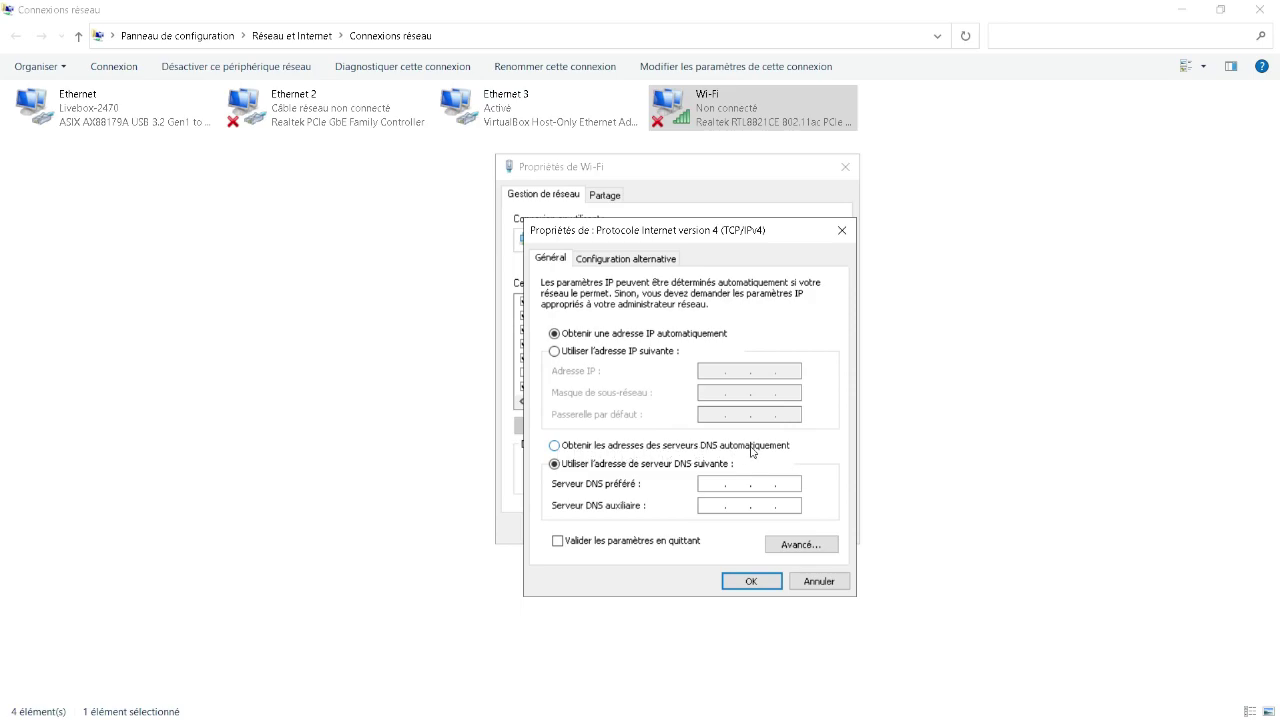
pyautogui.click(554, 445)
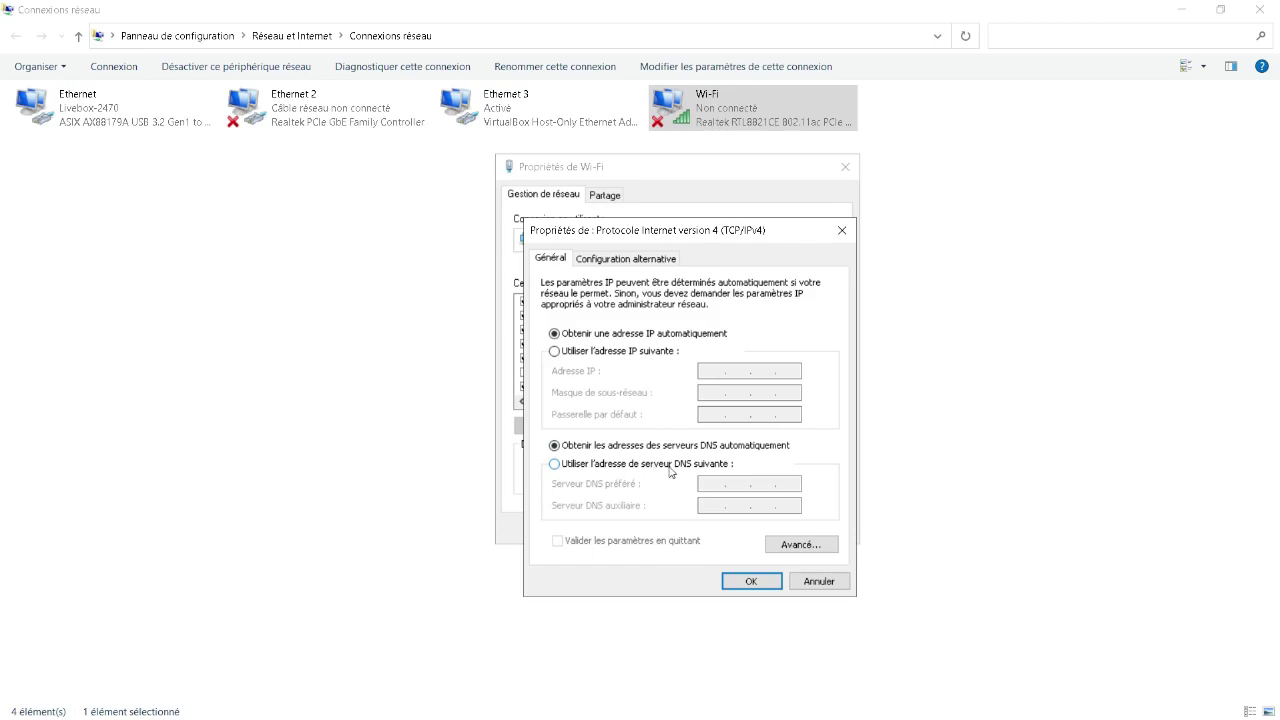
# Set the Wi-Fi DNS servers to 8.8.8.8 preferred and 8.8.4.4 auxiliary, validate settings on exit, and dismiss the network diagnostics
pyautogui.click(555, 465)
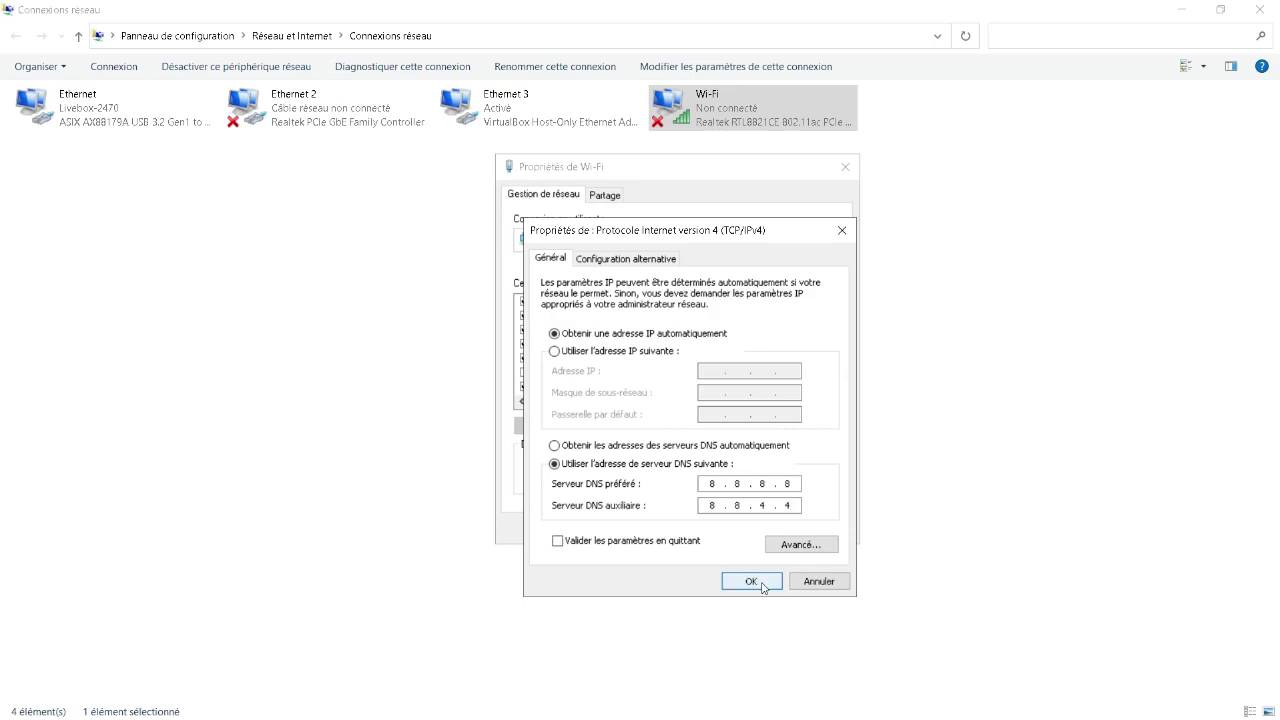
pyautogui.click(557, 543)
pyautogui.click(751, 586)
pyautogui.click(756, 529)
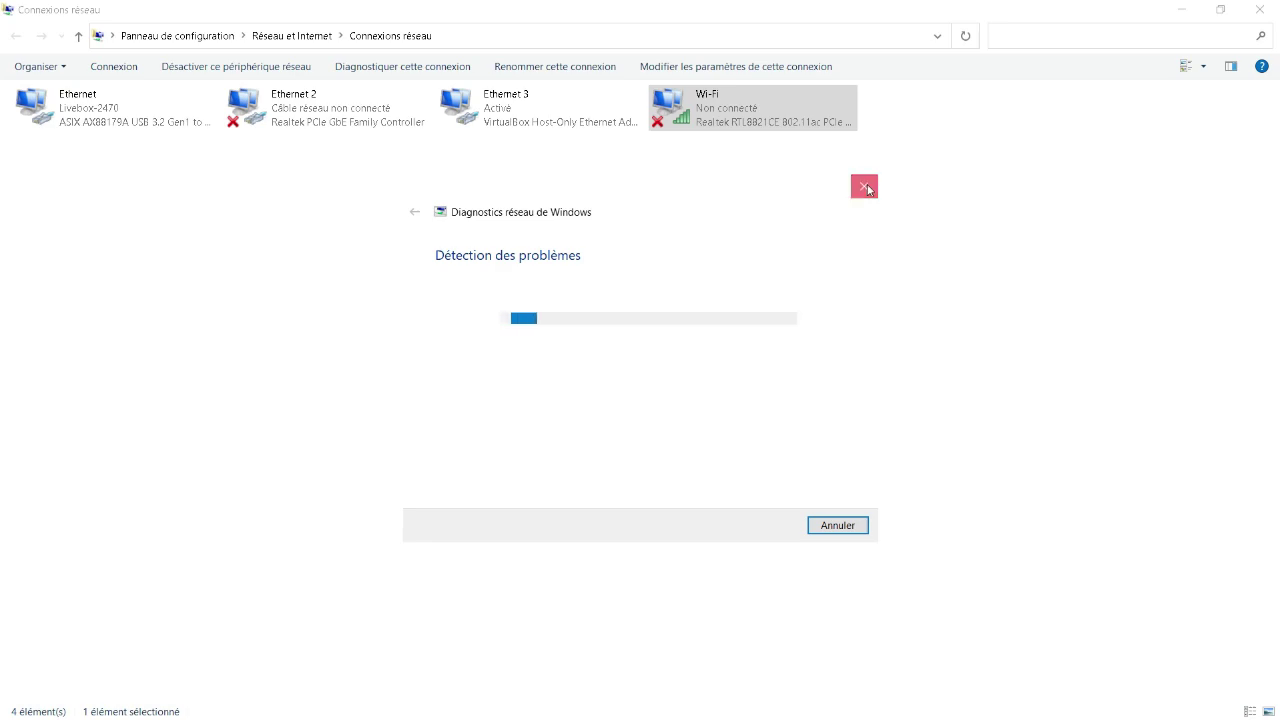
pyautogui.click(864, 186)
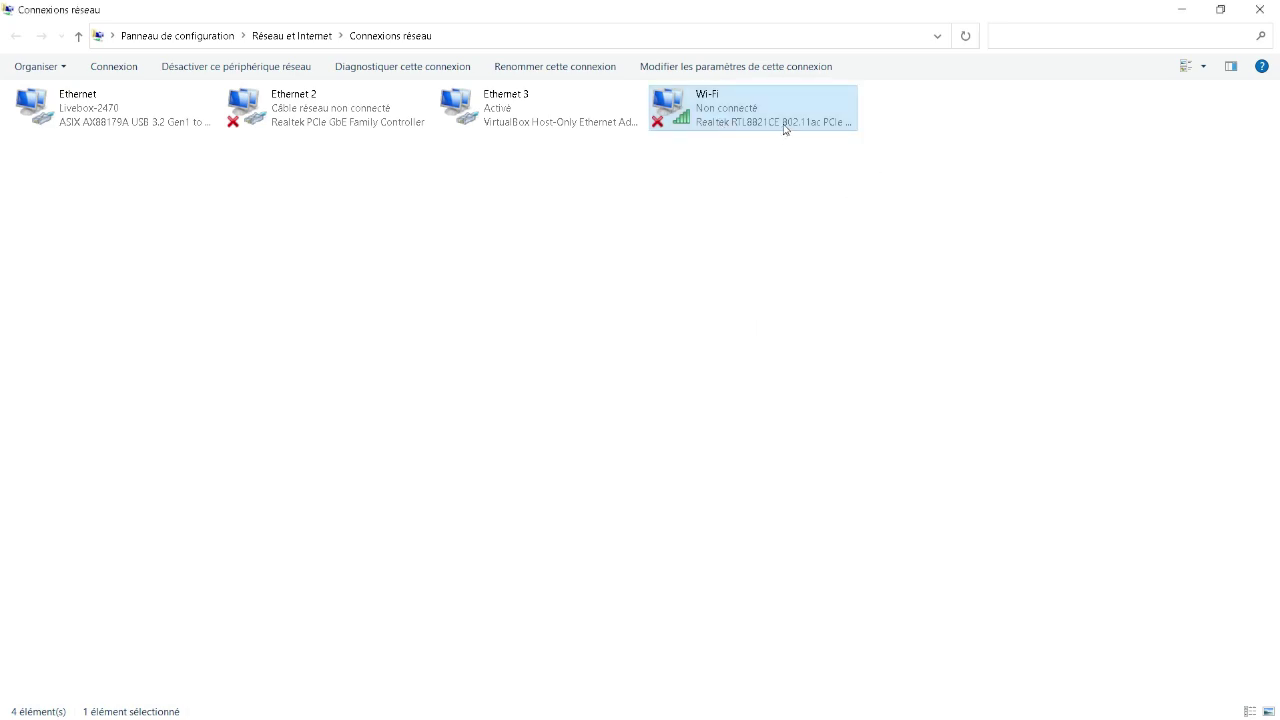
# Review the Wi-Fi connection's IPv4 DNS server settings, and close its properties
pyautogui.rightClick(785, 128)
pyautogui.click(770, 297)
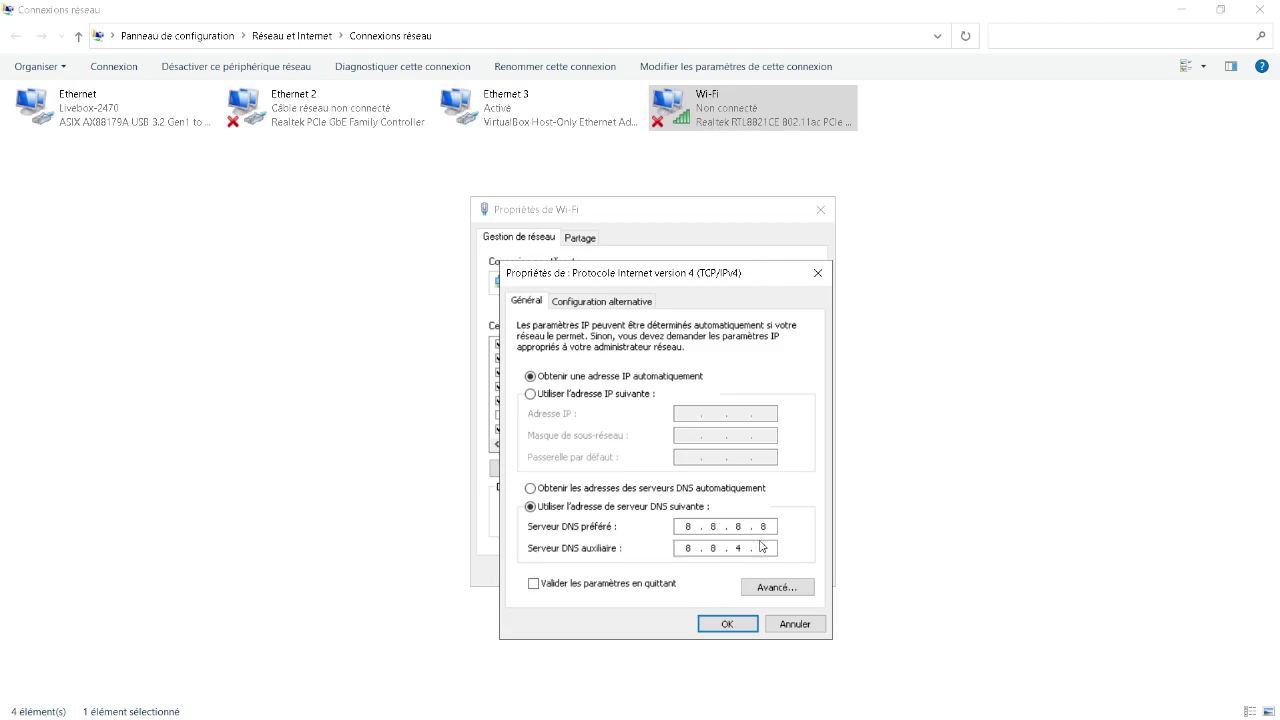
pyautogui.click(743, 628)
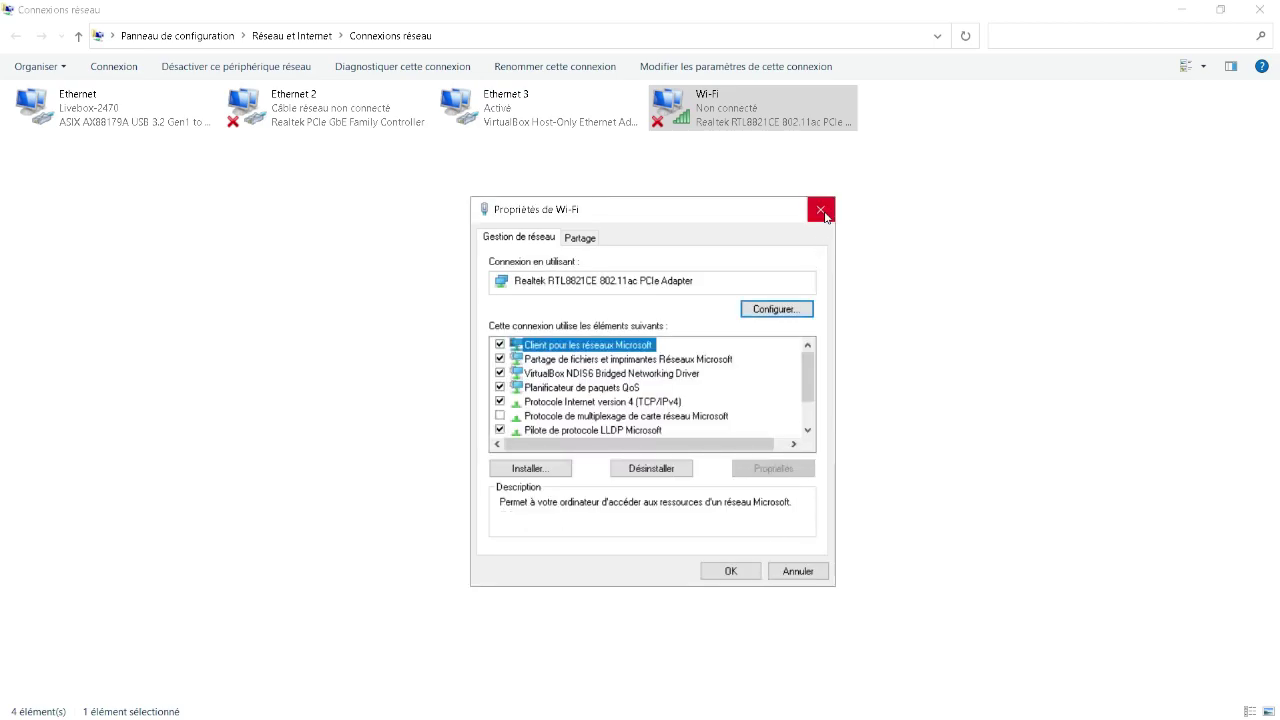
pyautogui.click(822, 212)
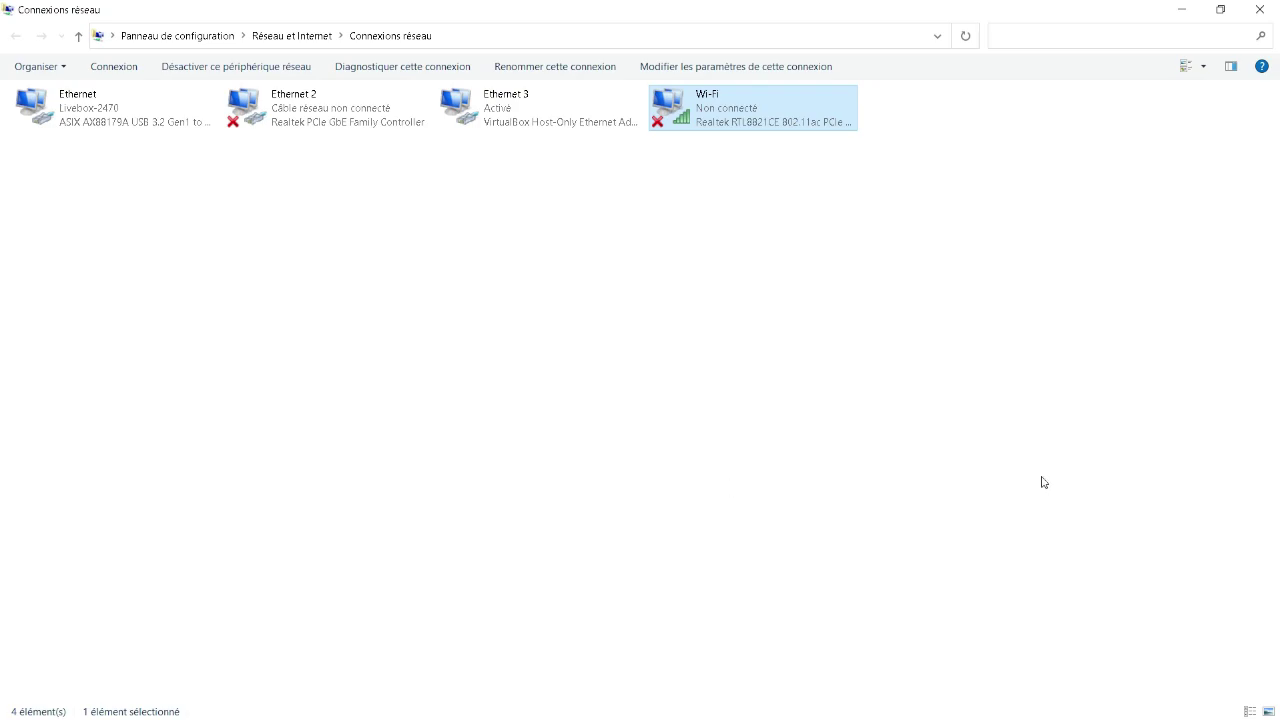
# Show the desktop and open the Gestionnaire de périphériques with the Cartes réseau category expanded
pyautogui.press('super+d')
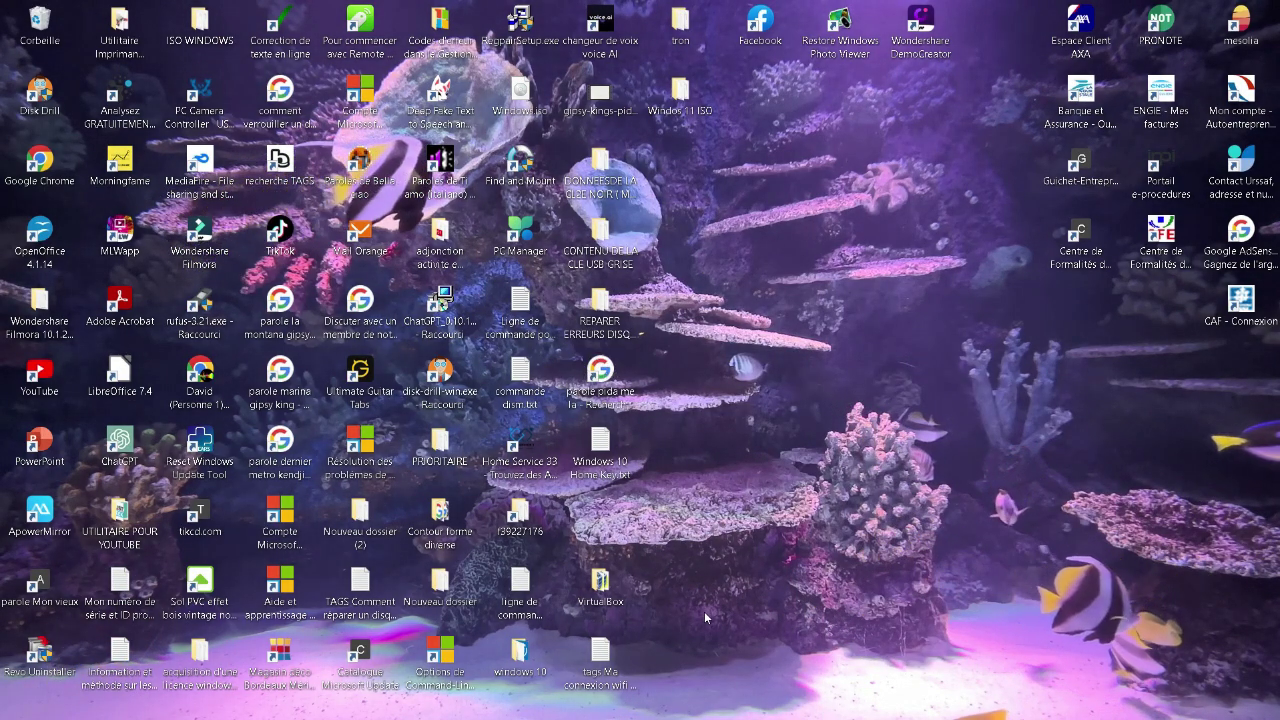
pyautogui.press('super+x')
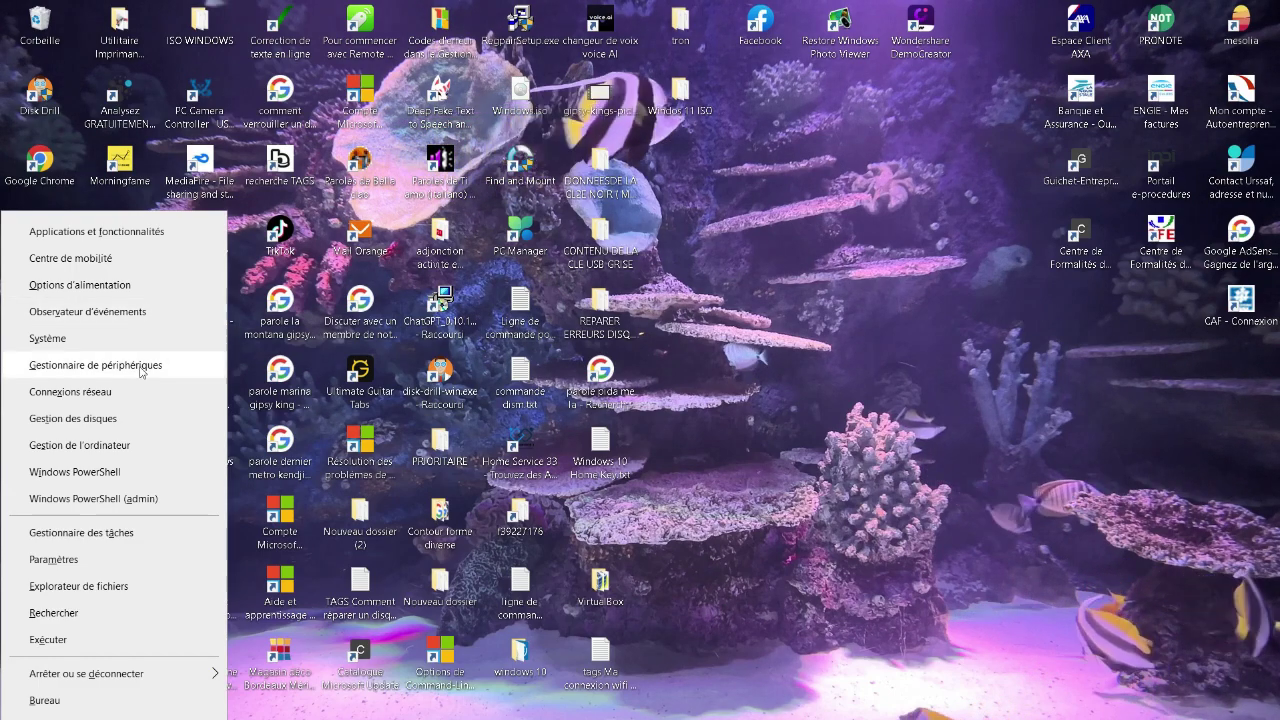
pyautogui.click(213, 365)
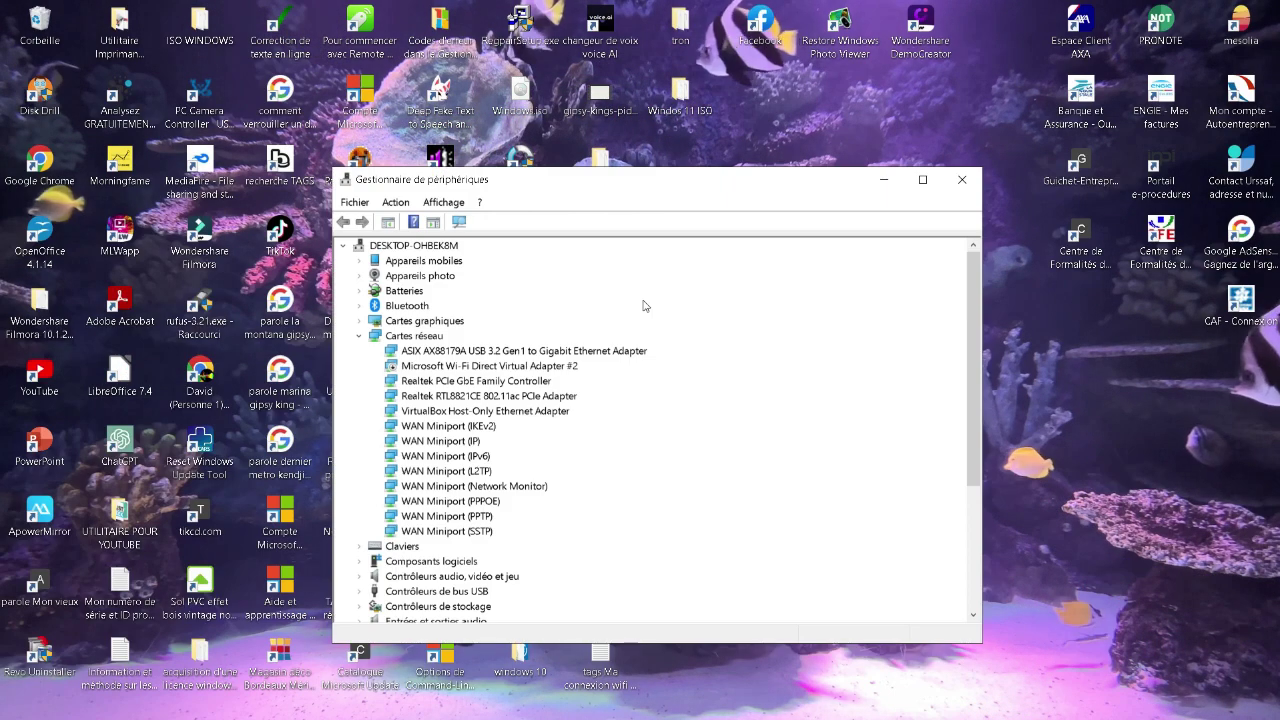
pyautogui.click(360, 336)
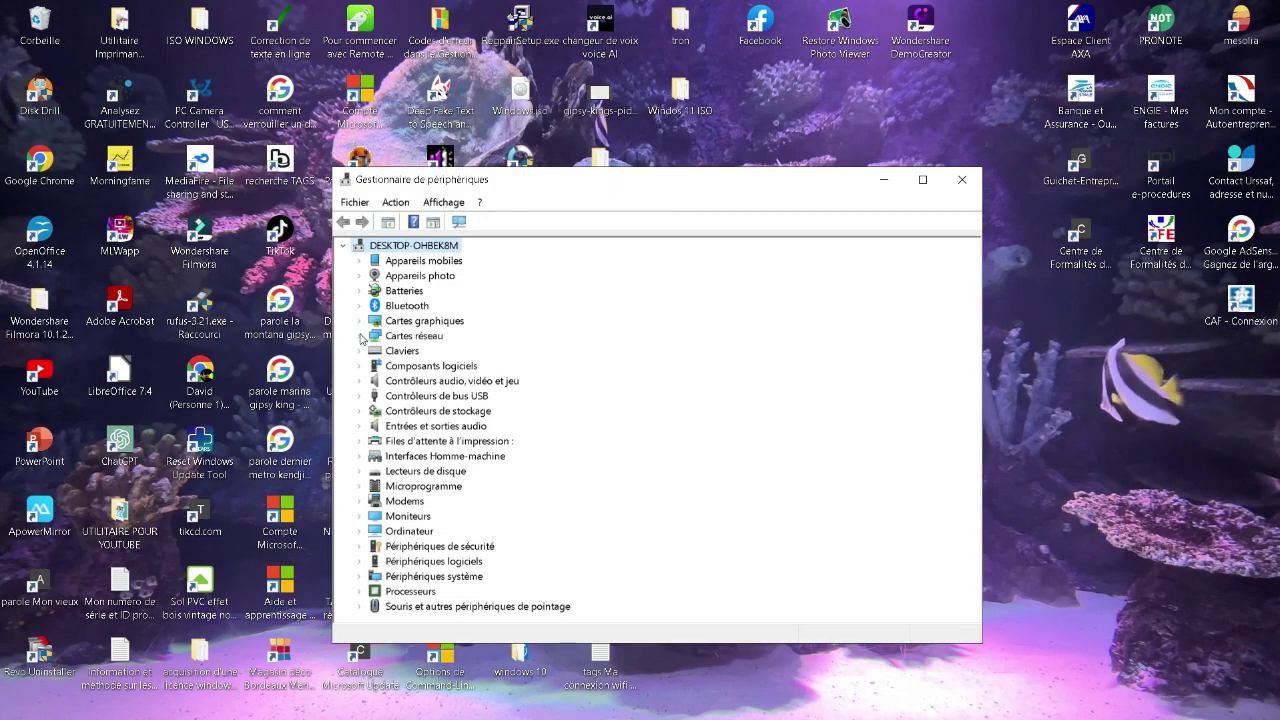
pyautogui.click(360, 336)
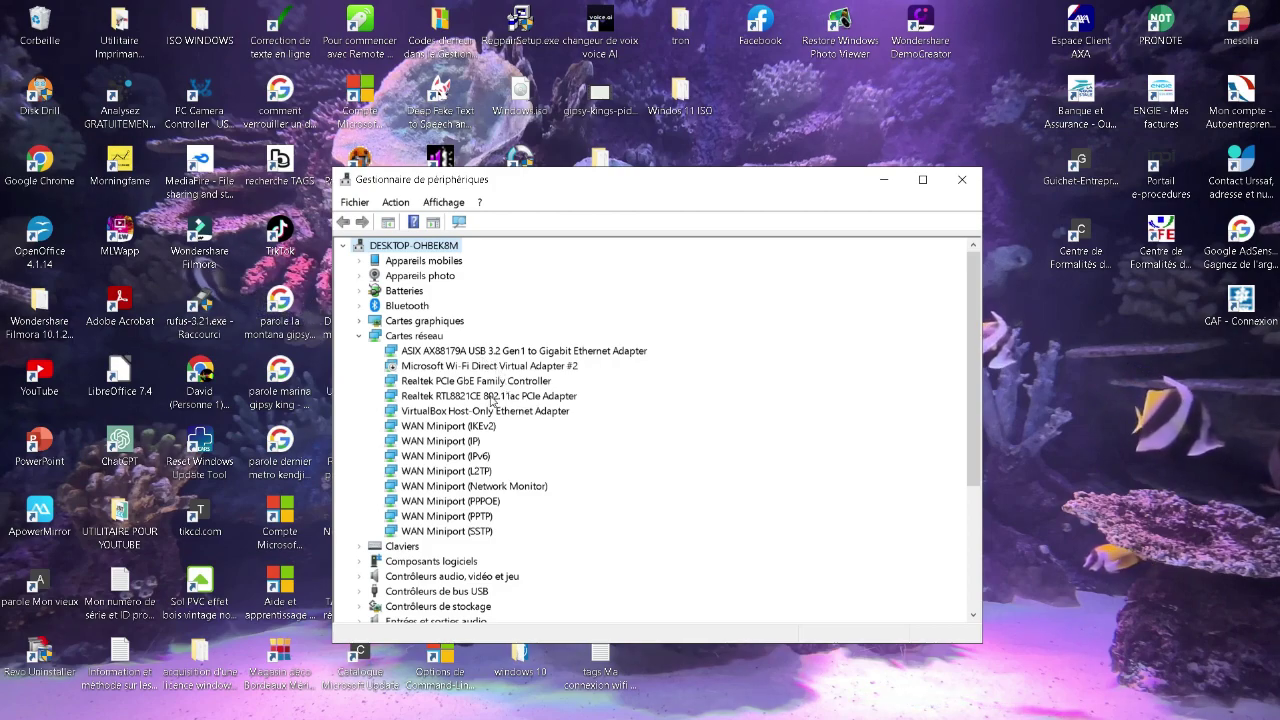
# Run an automatic driver update search for the Realtek RTL8821CE 802.11ac PCIe Adapter from its Pilote properties
pyautogui.click(491, 398)
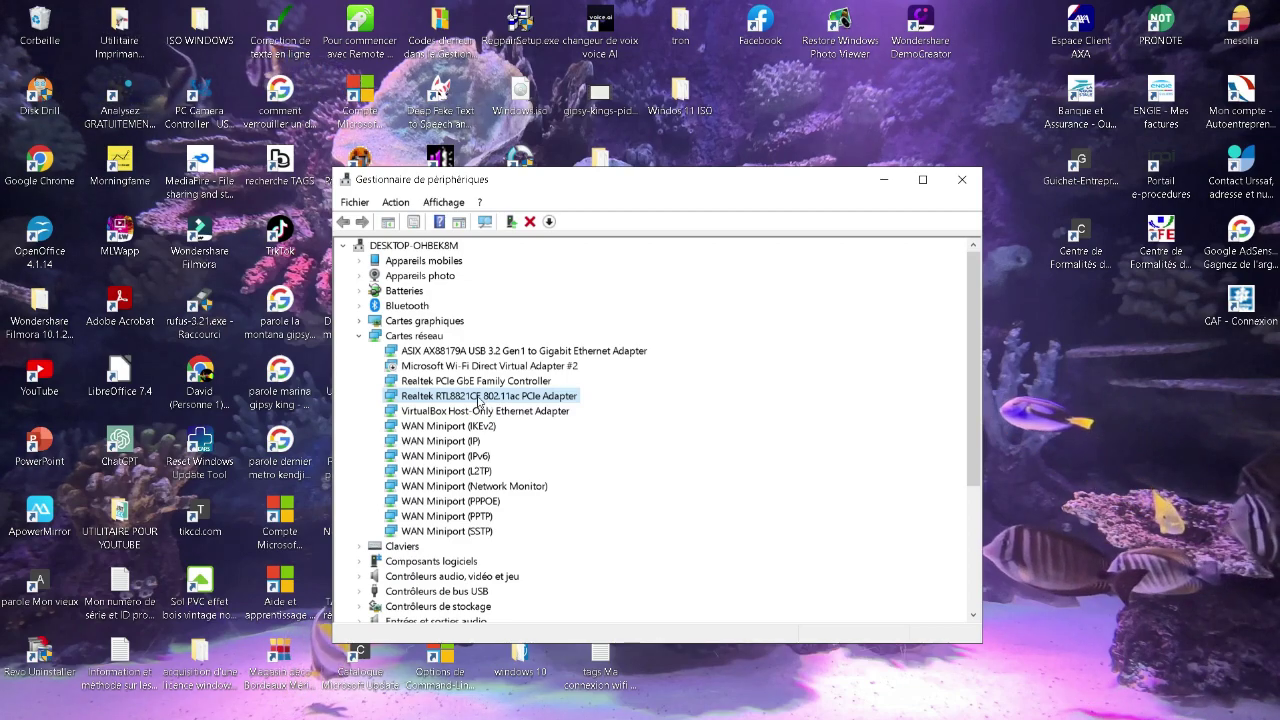
pyautogui.rightClick(478, 400)
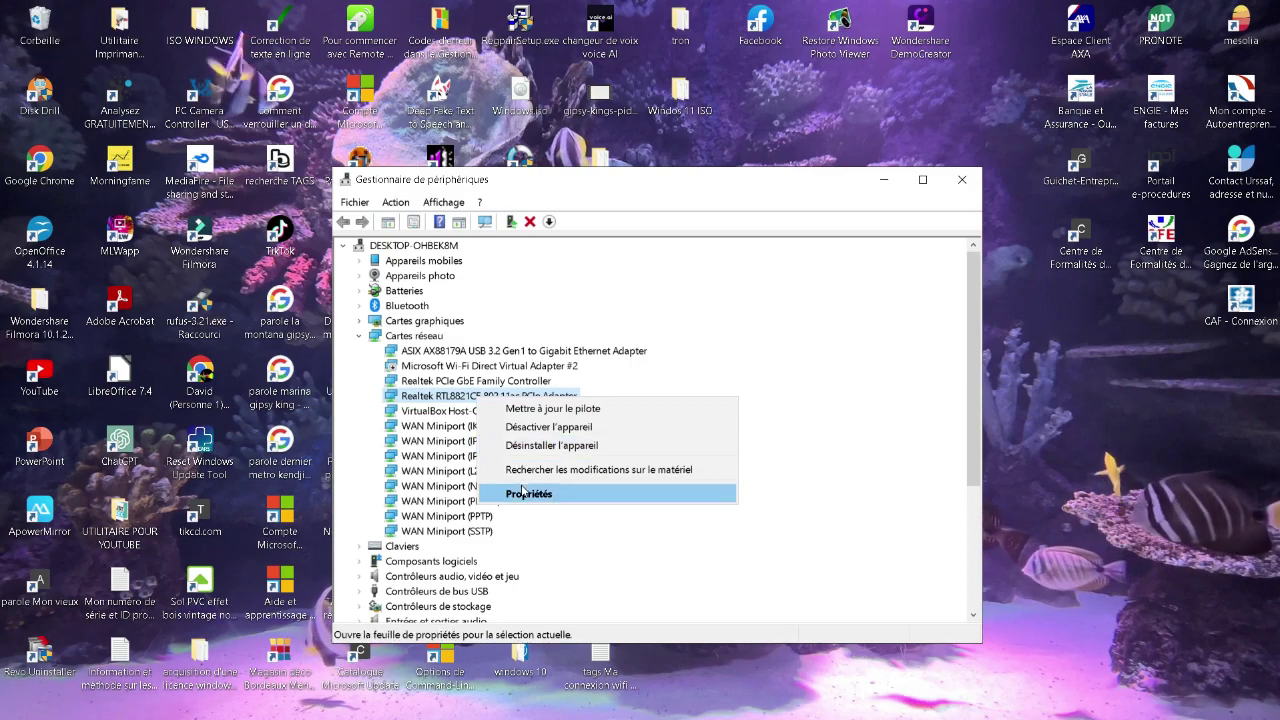
pyautogui.click(524, 493)
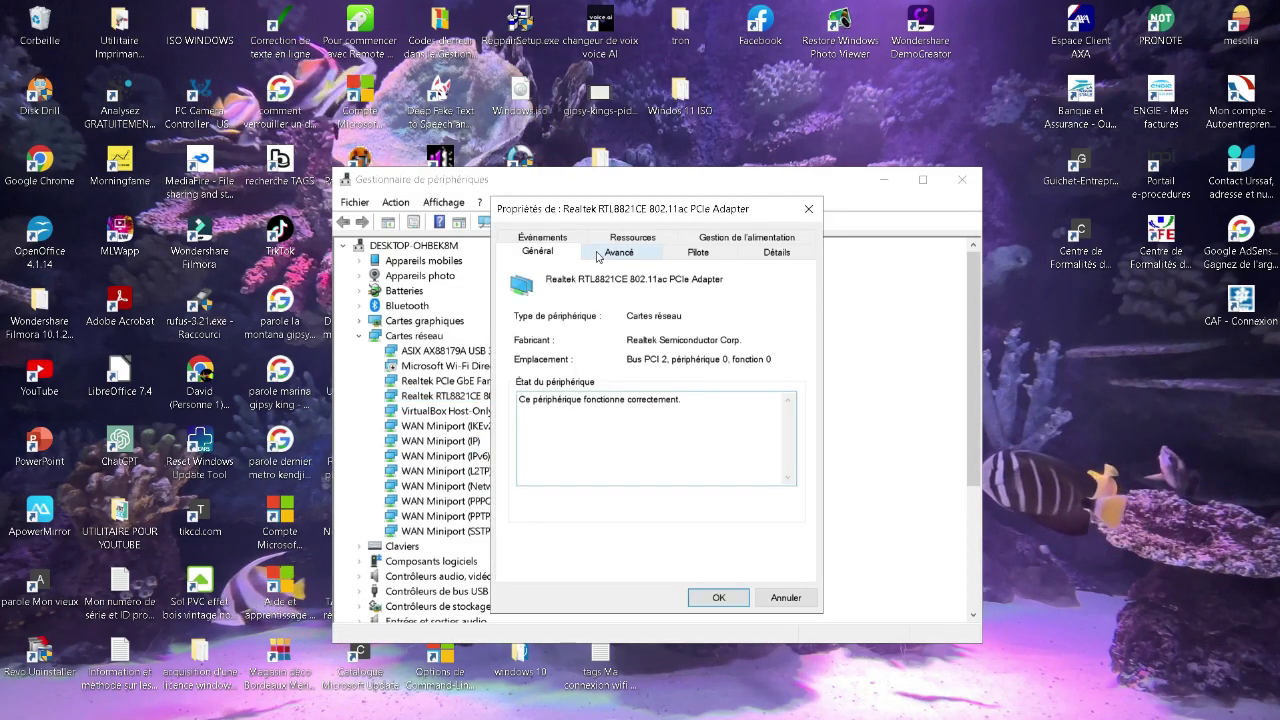
pyautogui.click(698, 254)
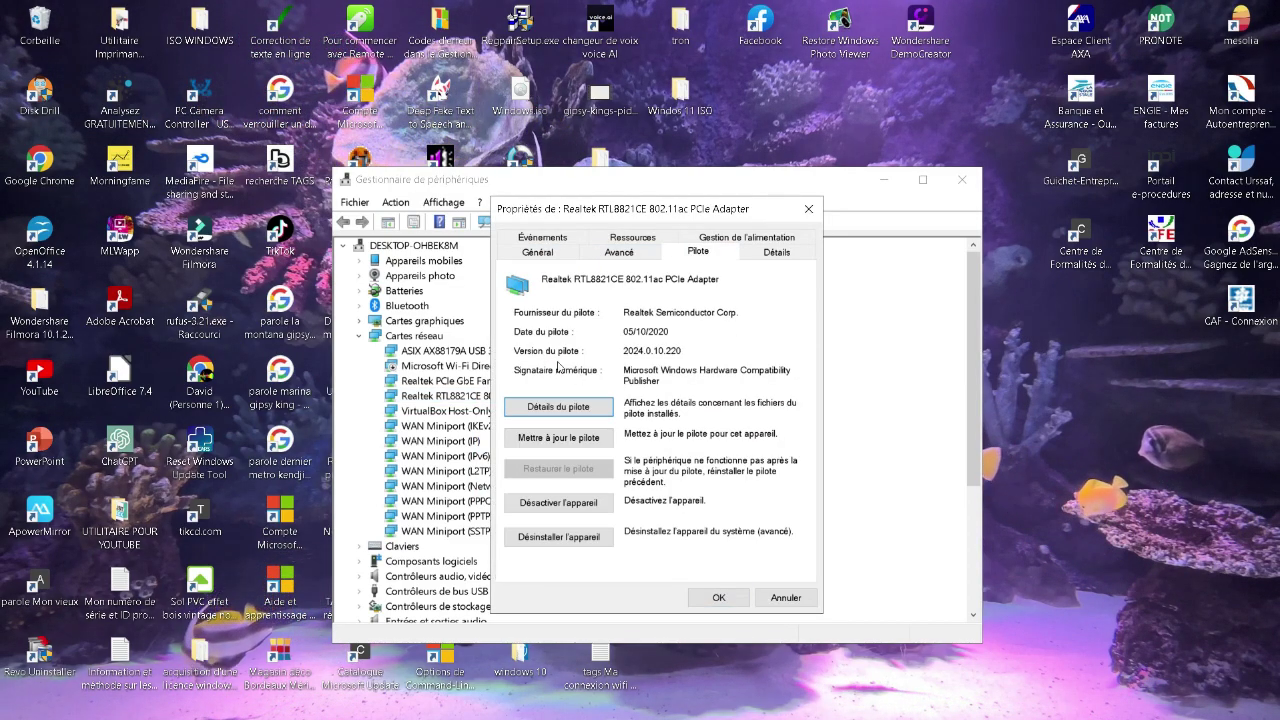
pyautogui.click(555, 438)
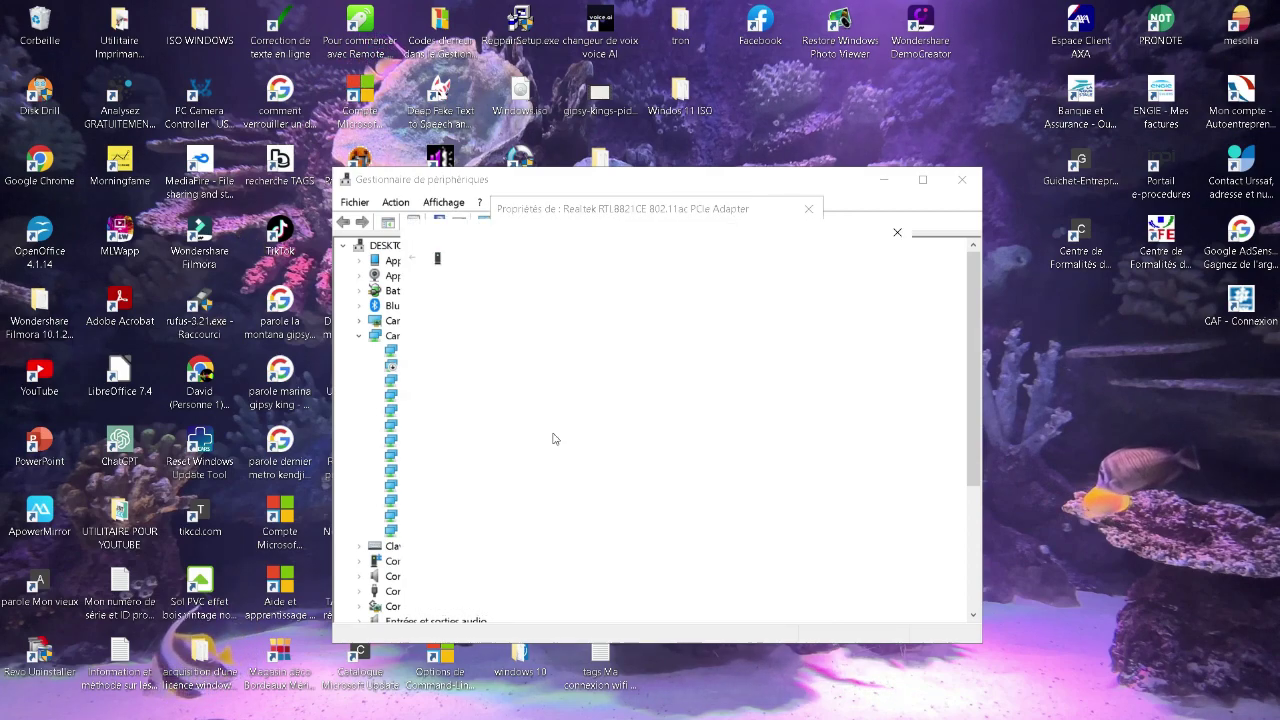
pyautogui.click(538, 379)
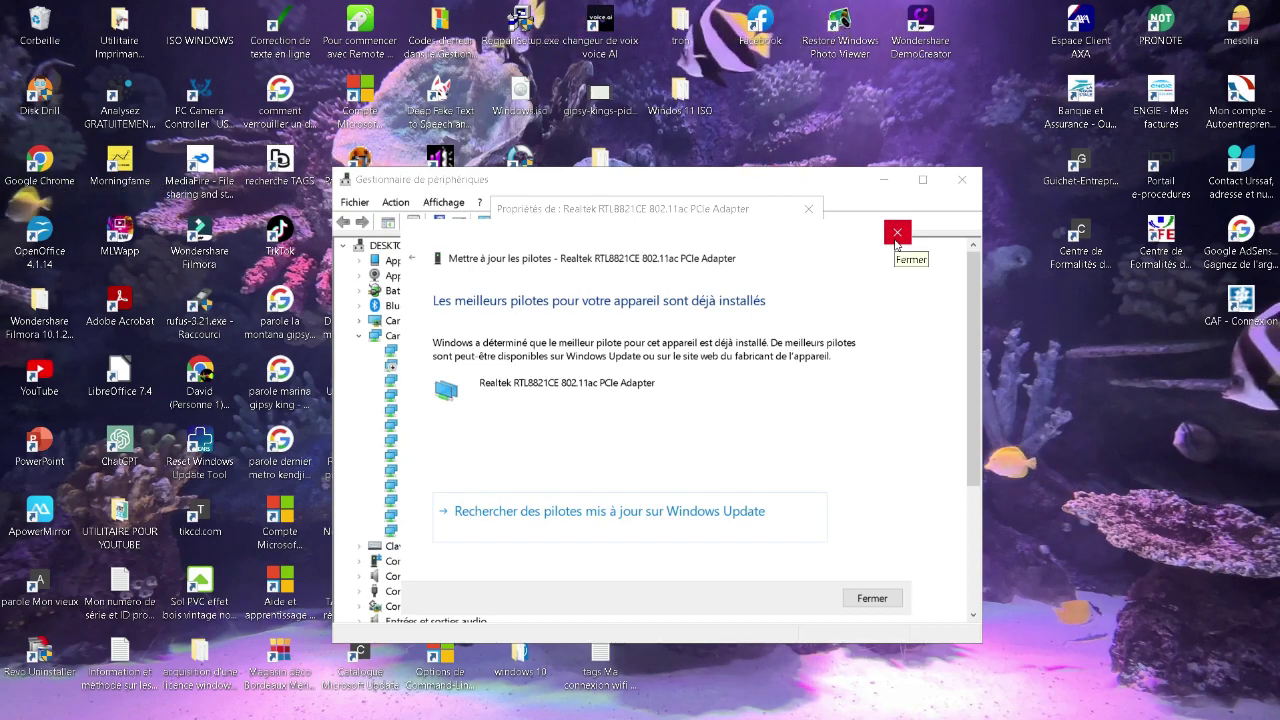
# Install the Carte PCIe 802.11ac RTL8821CE Realtek driver from the list of drivers available on the computer, and close the update wizard
pyautogui.click(412, 258)
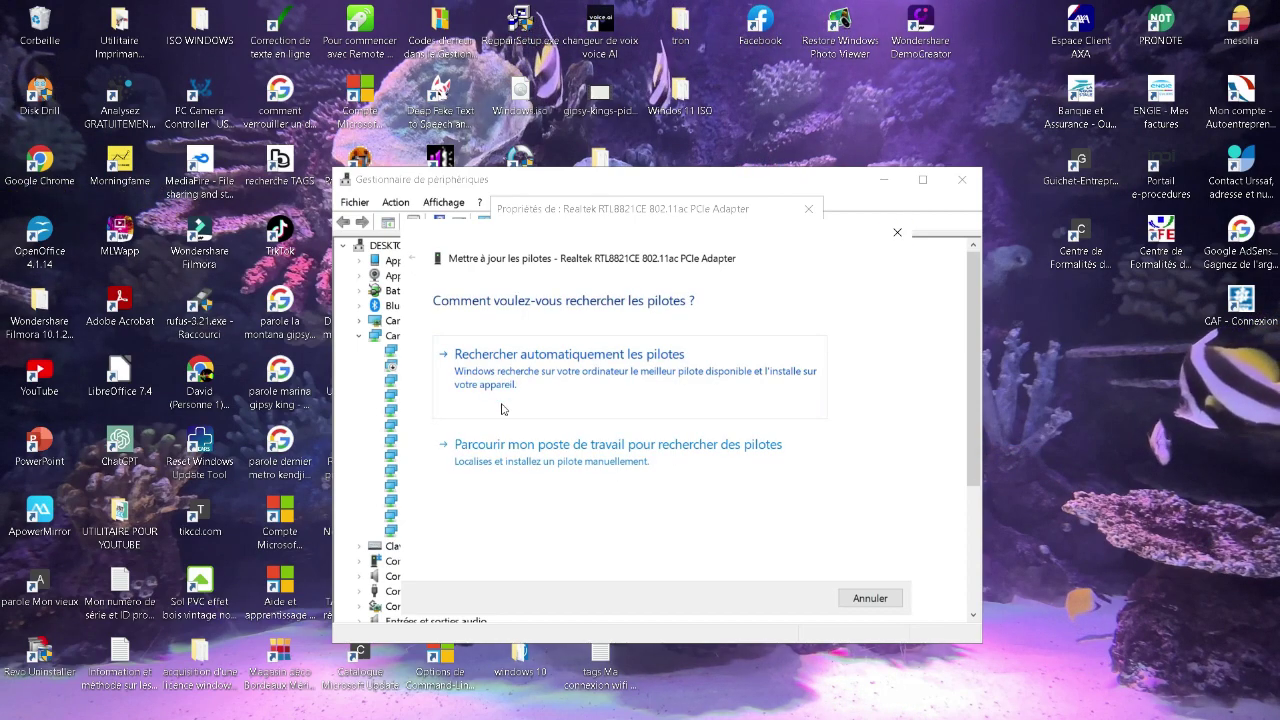
pyautogui.click(565, 456)
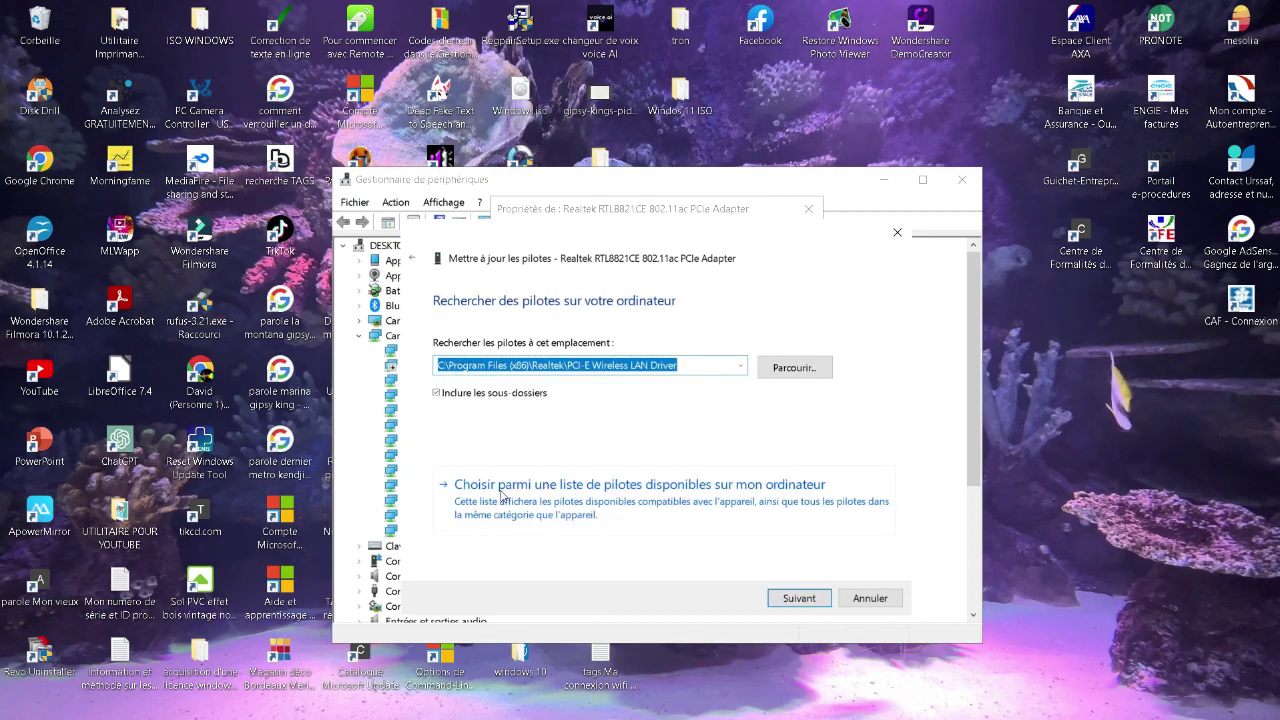
pyautogui.click(567, 490)
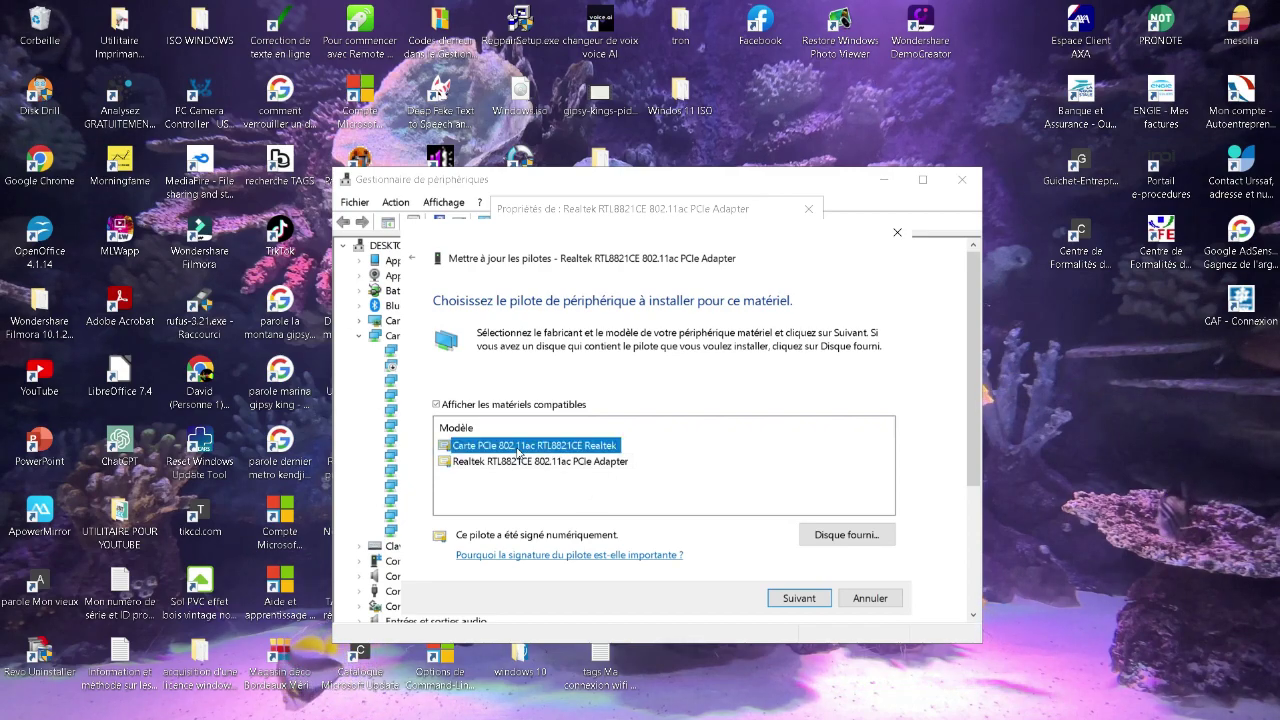
pyautogui.click(799, 598)
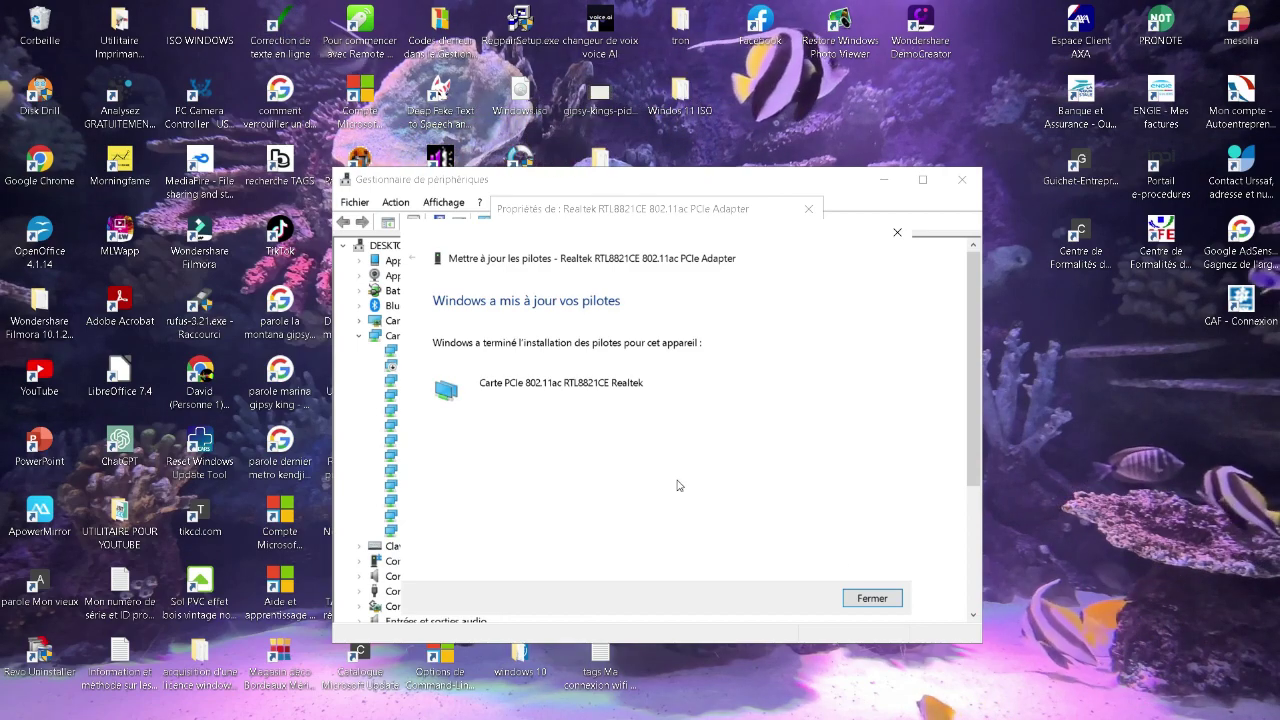
pyautogui.click(897, 232)
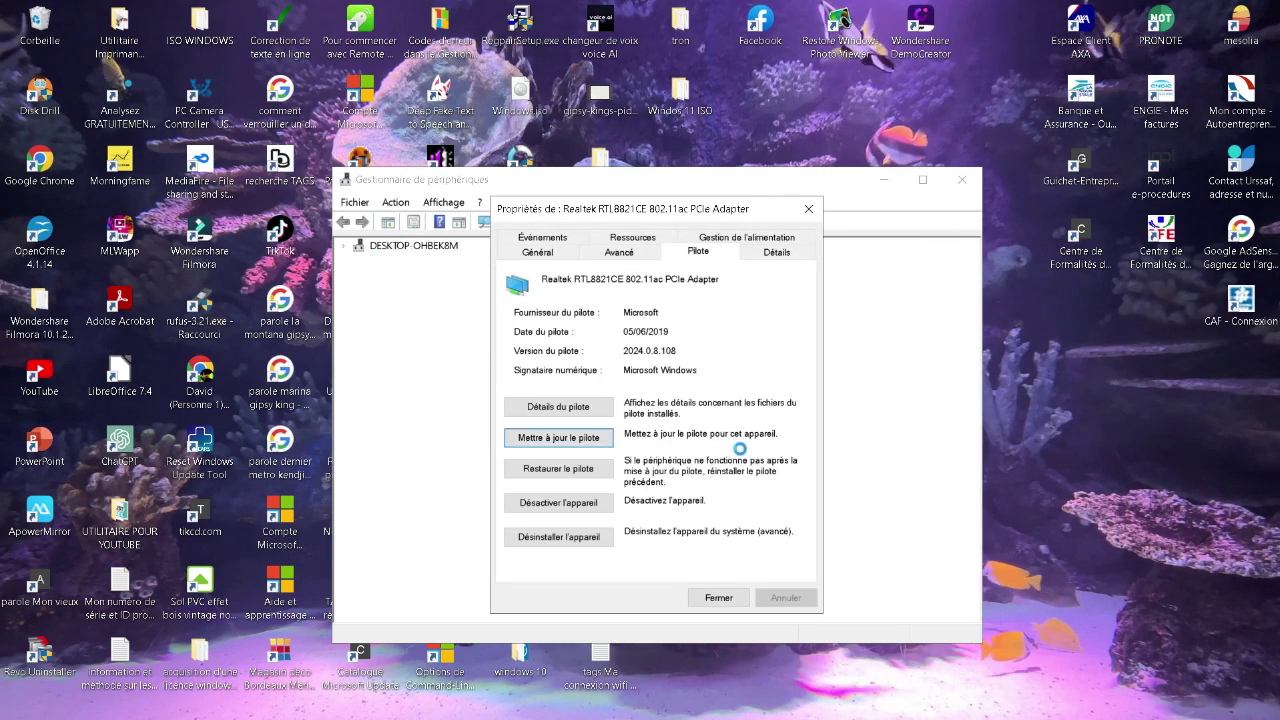
# Open and cancel the Realtek adapter's uninstall prompt, then scan for hardware changes and close the Gestionnaire de périphériques
pyautogui.click(576, 541)
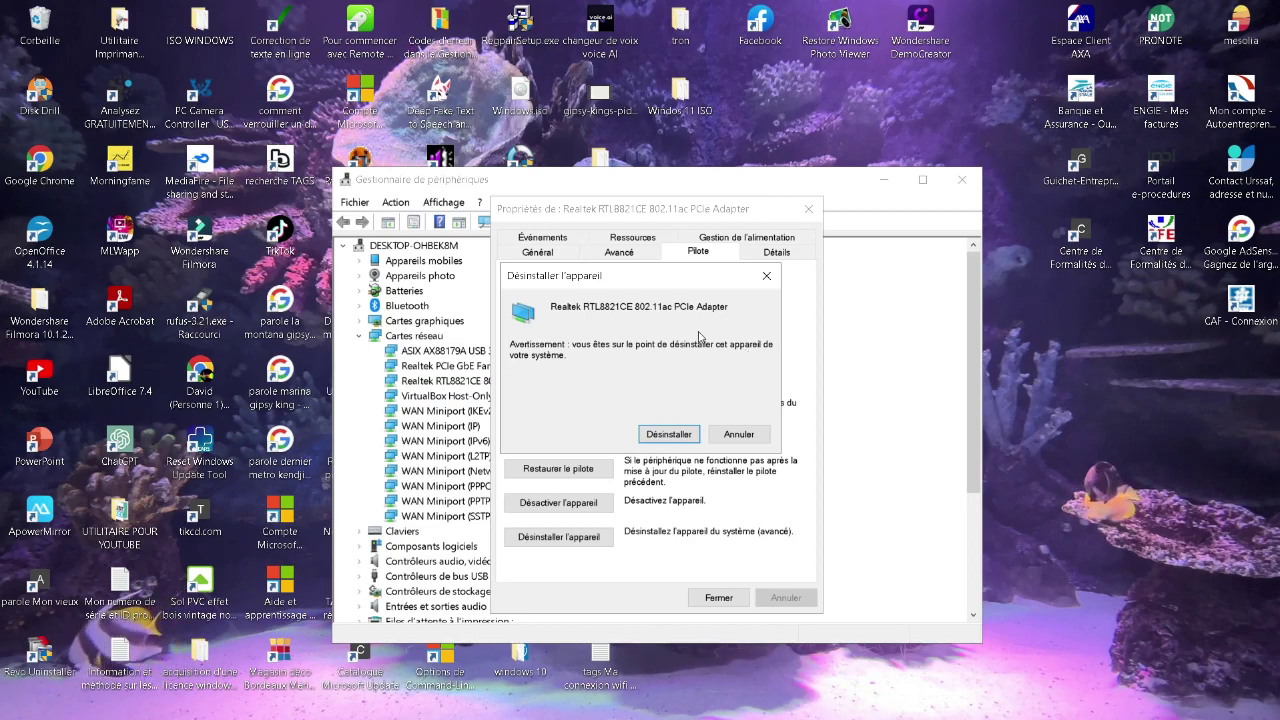
pyautogui.click(741, 434)
pyautogui.click(808, 208)
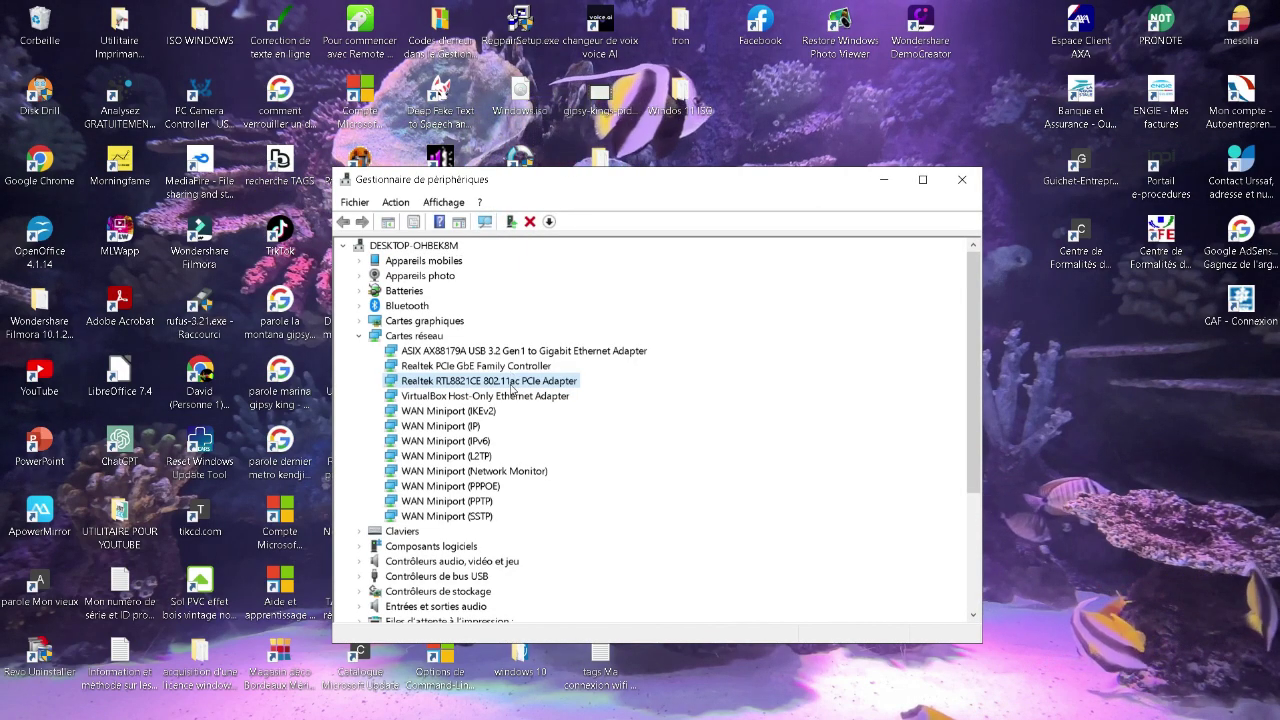
pyautogui.click(485, 221)
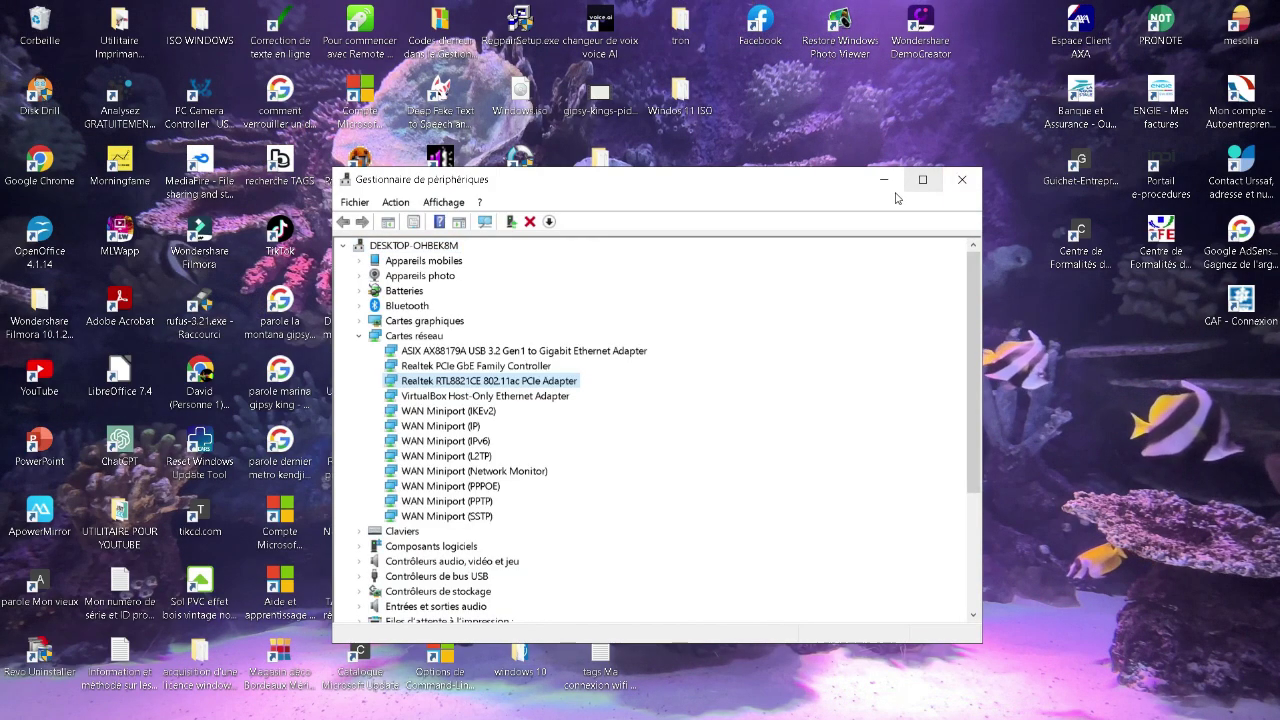
pyautogui.click(961, 179)
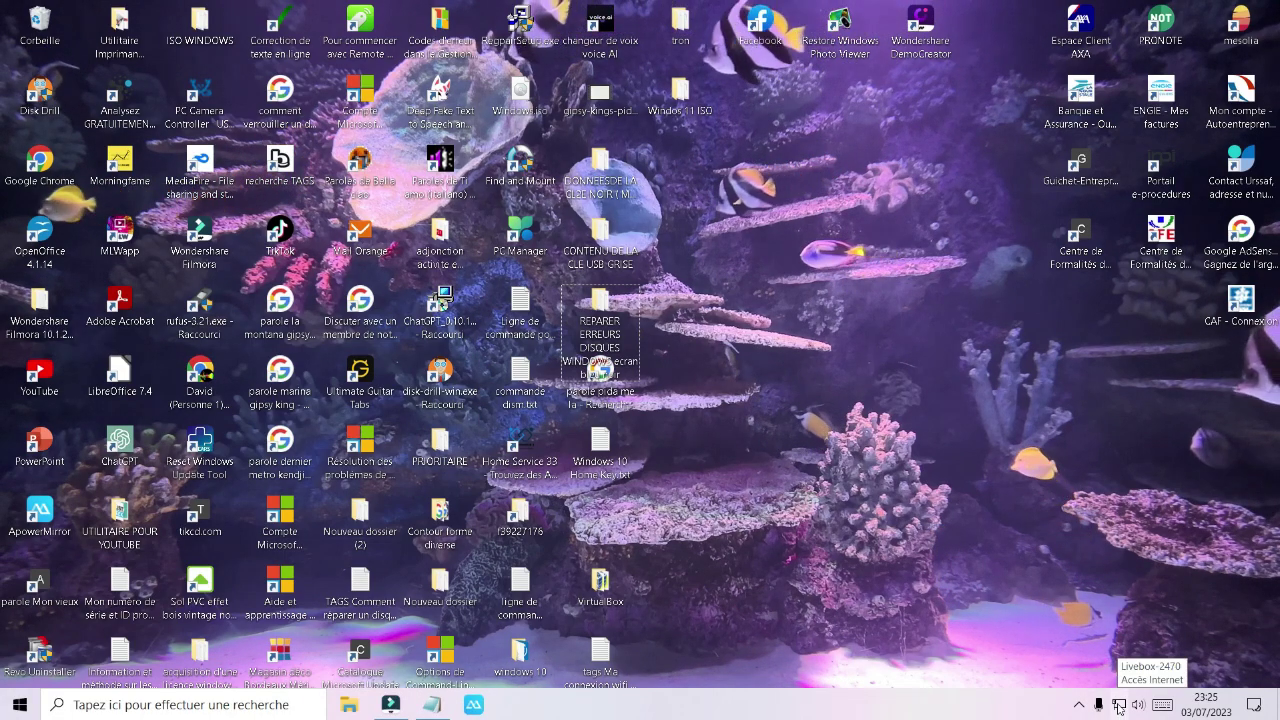
# Open the Wi-Fi connection's properties from the adapter options in the network settings
pyautogui.rightClick(1119, 708)
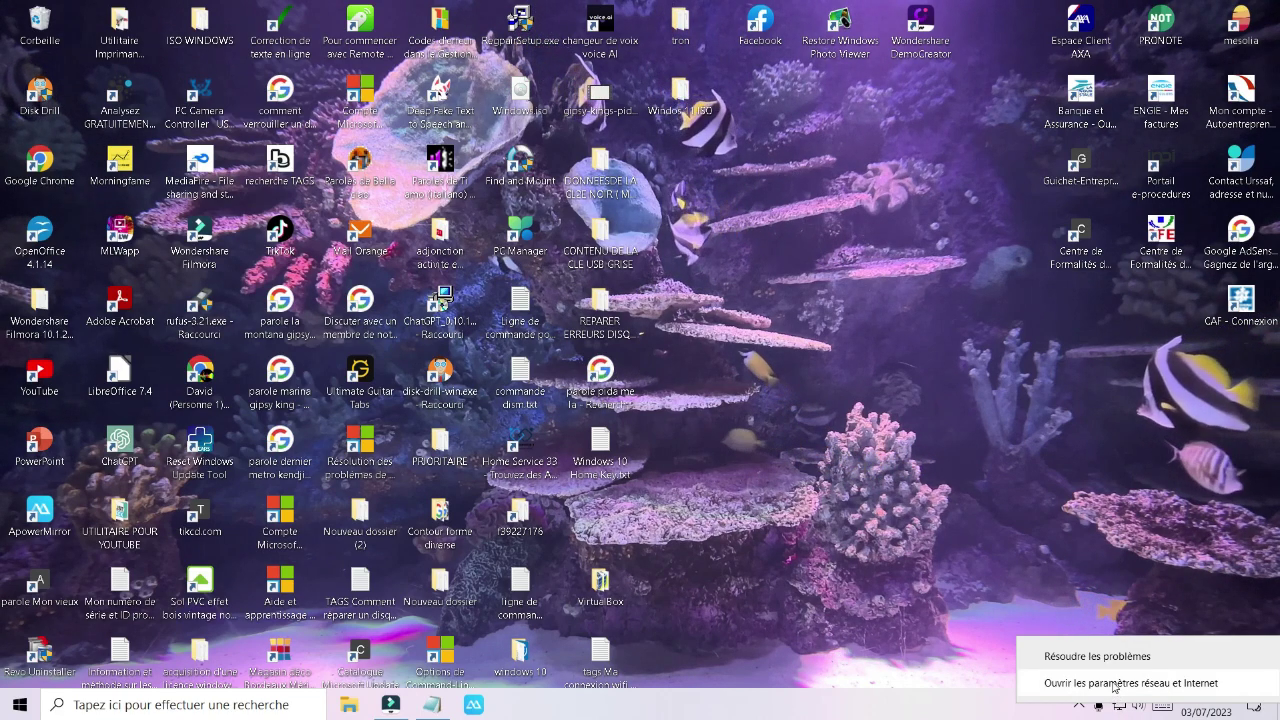
pyautogui.click(1115, 684)
pyautogui.scroll(-3, 634, 560)
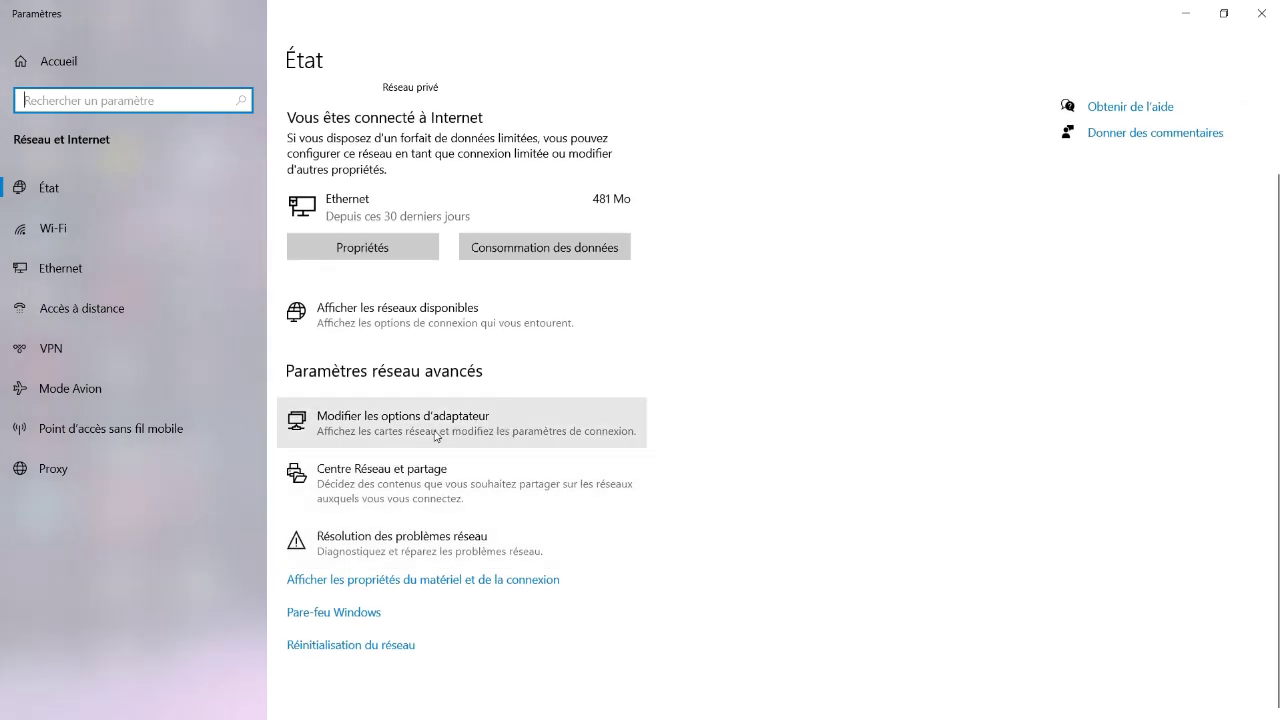
pyautogui.click(436, 436)
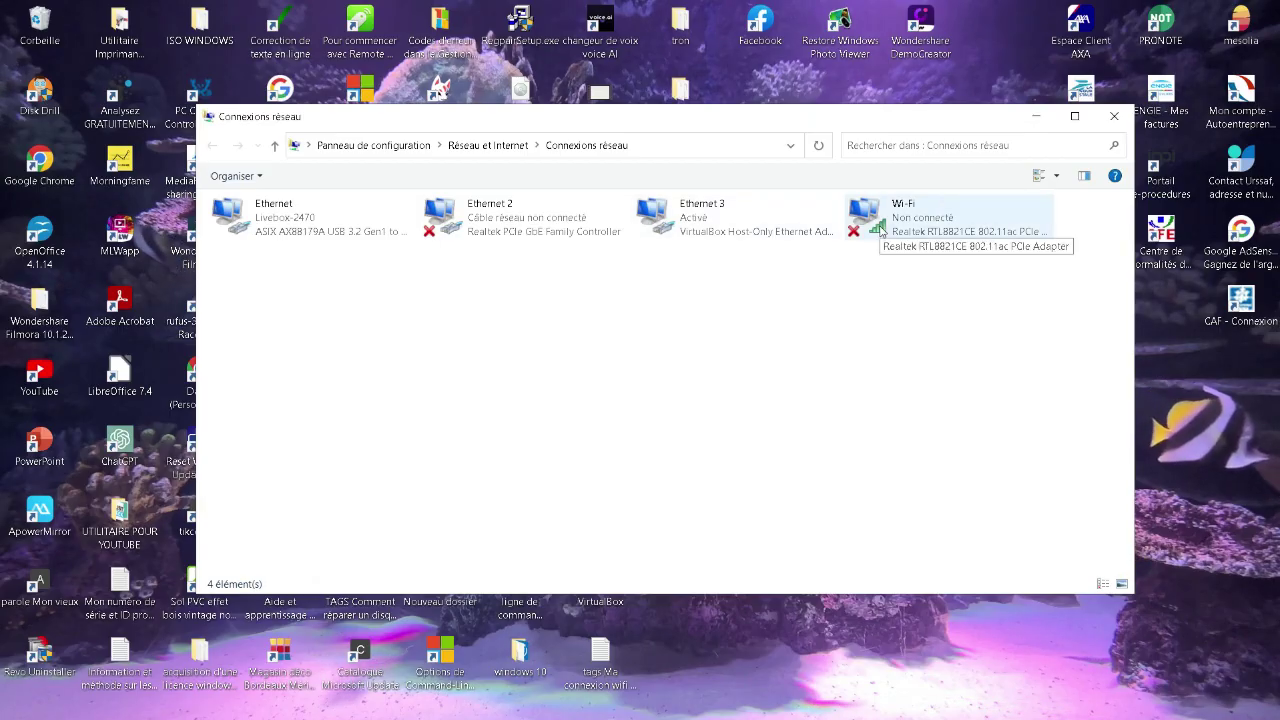
pyautogui.rightClick(880, 232)
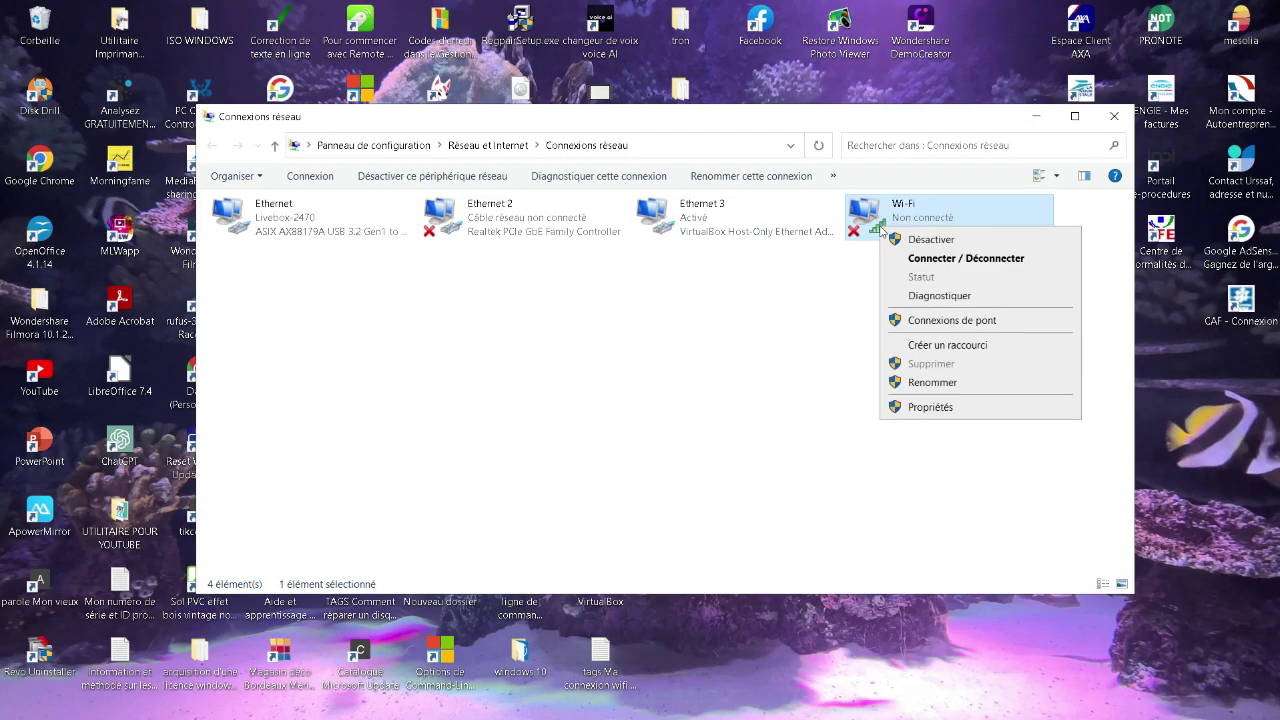
pyautogui.click(924, 409)
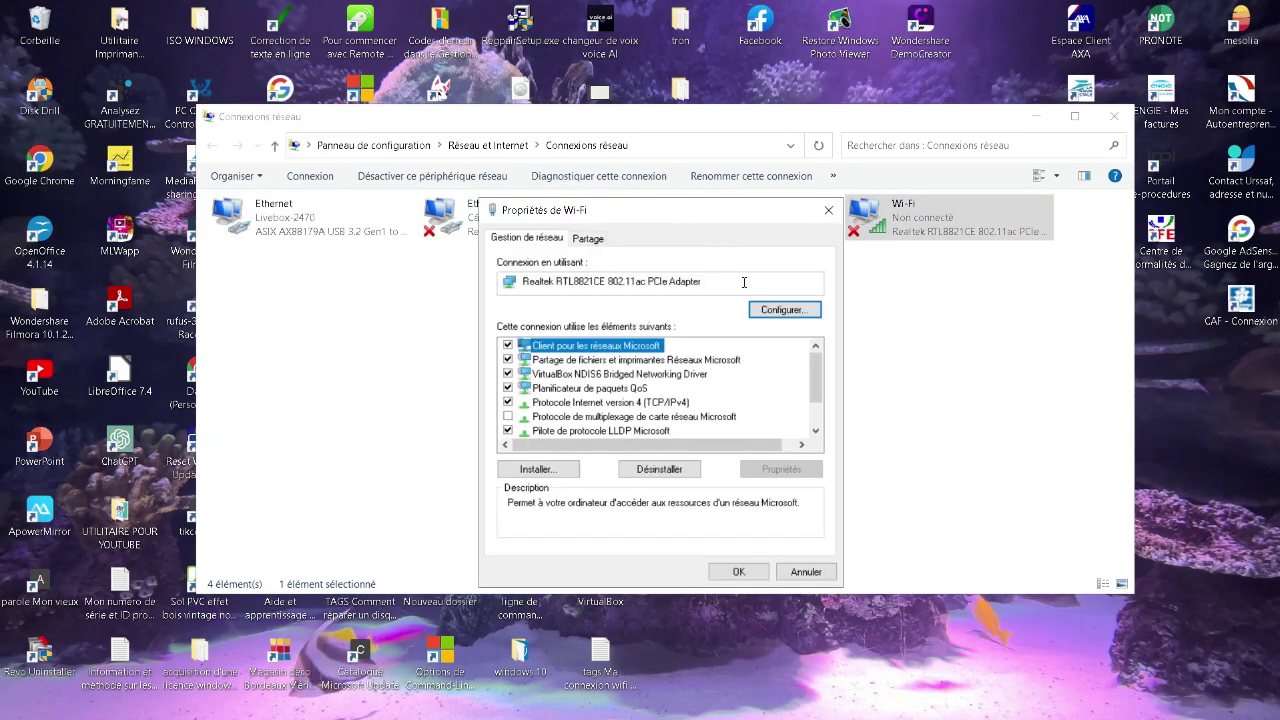
# Stop the computer from turning off the Realtek RTL8821CE adapter to save power, and confirm its power management settings
pyautogui.click(782, 316)
pyautogui.moveTo(298, 123); pyautogui.dragTo(740, 207)
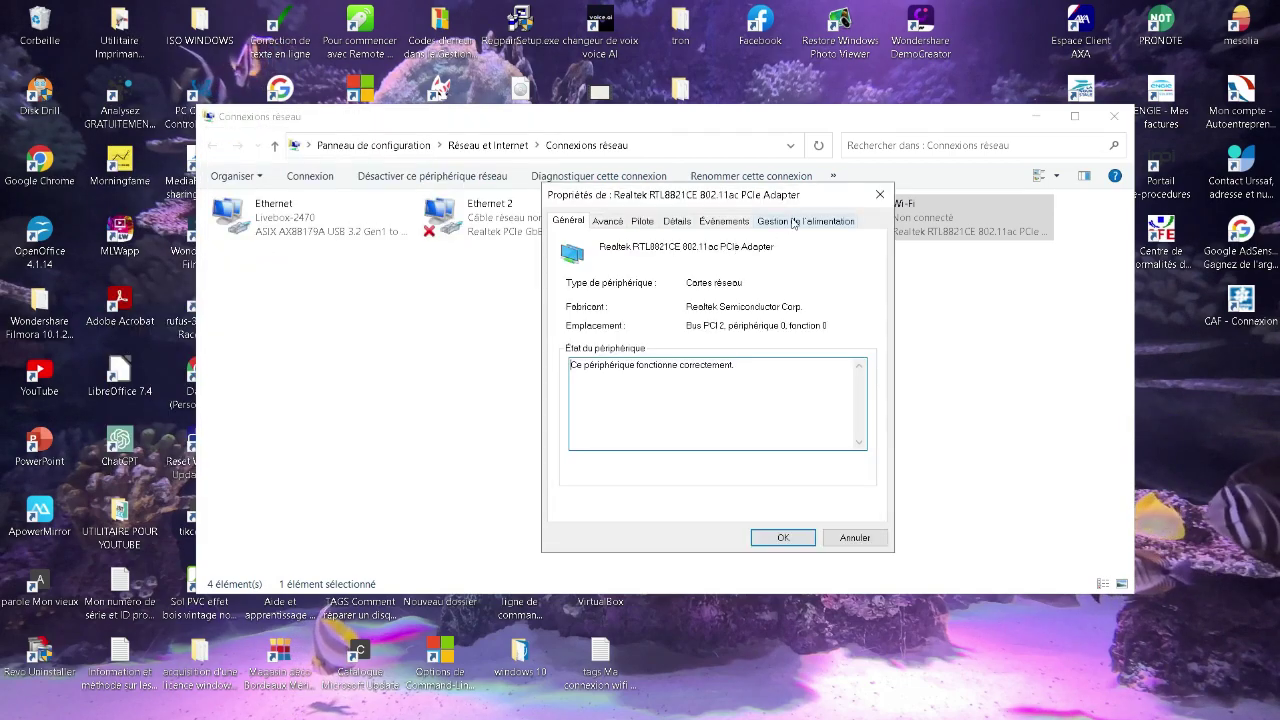
pyautogui.click(795, 221)
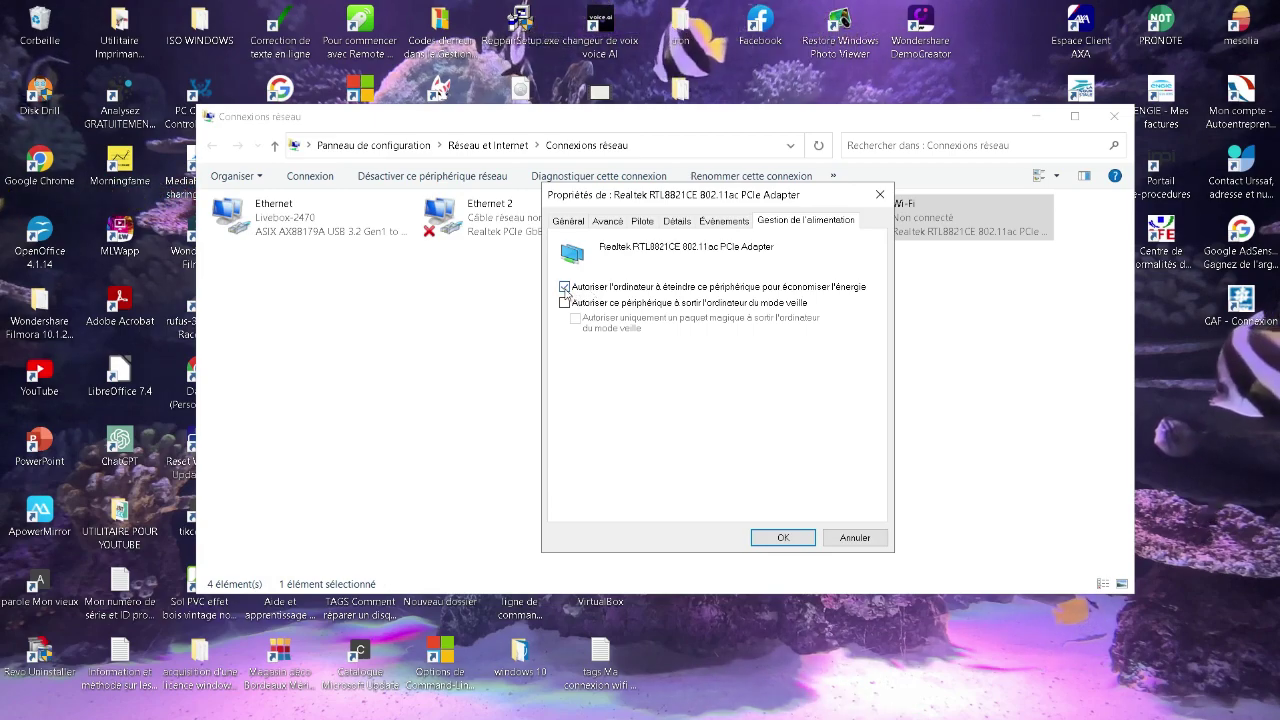
pyautogui.click(564, 287)
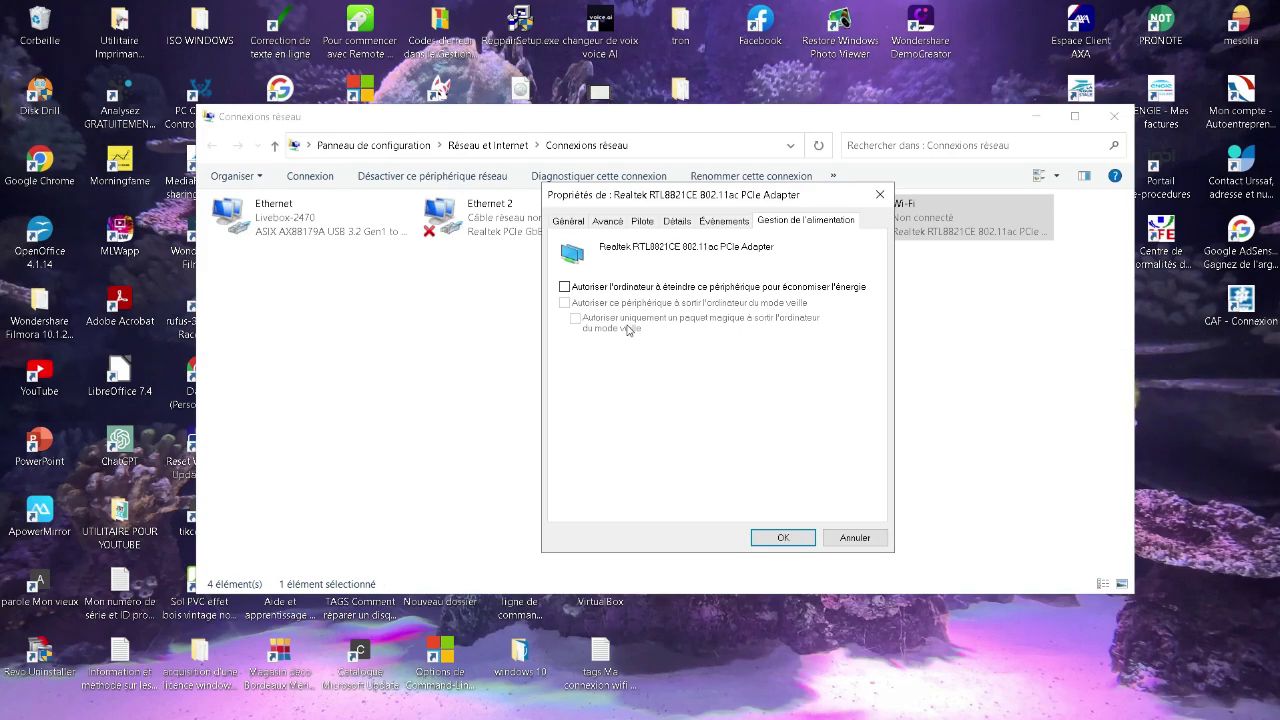
pyautogui.click(784, 539)
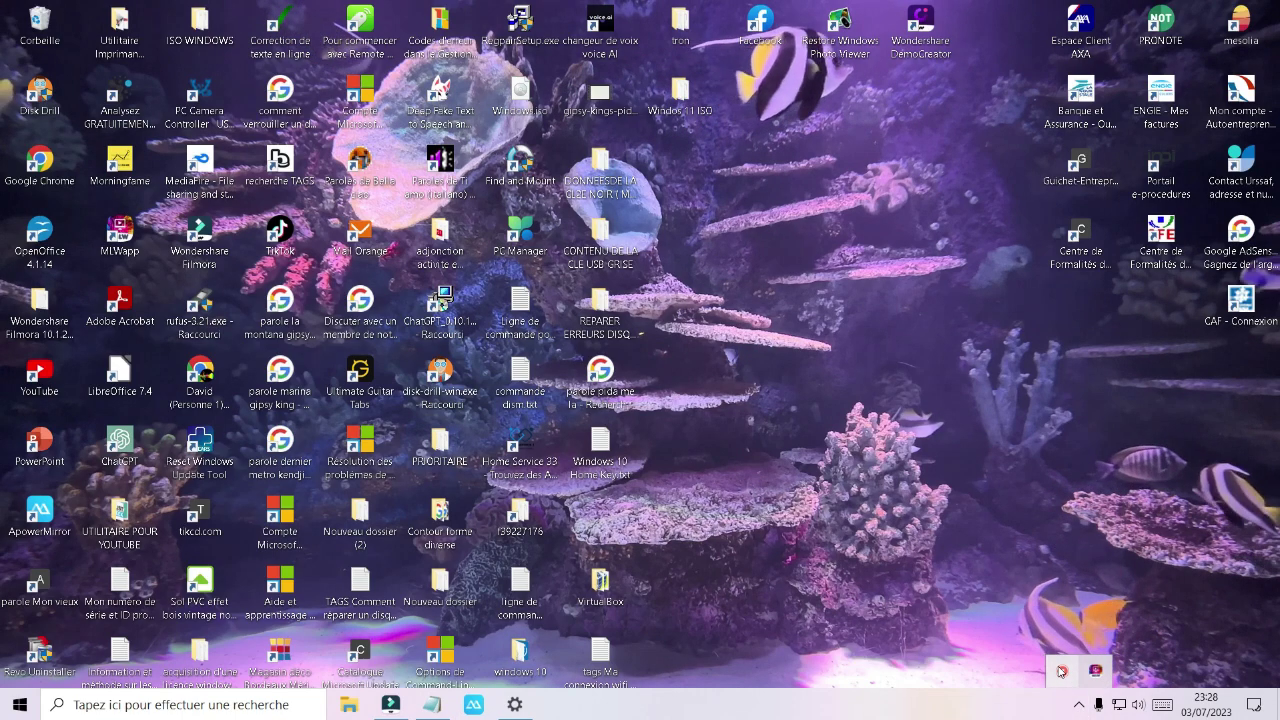
# Forget the saved Livebox-2470 Wi-Fi network in the list of available networks
pyautogui.click(1063, 655)
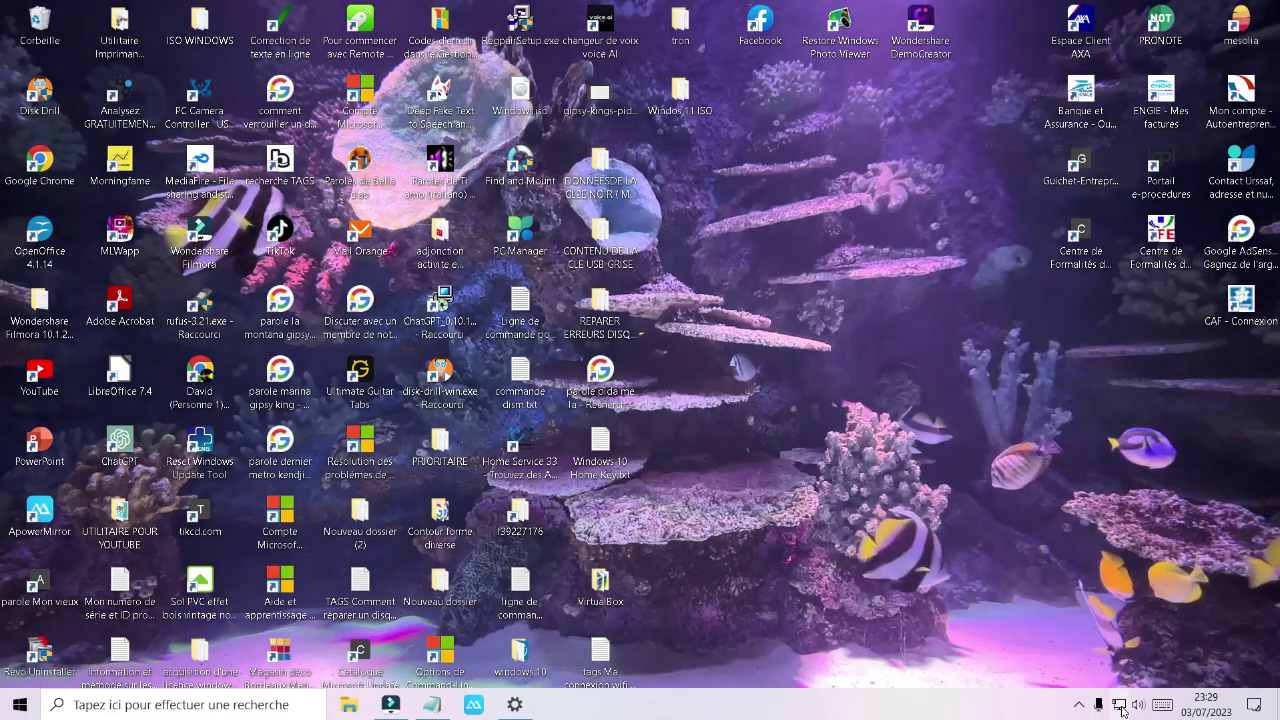
pyautogui.click(1120, 705)
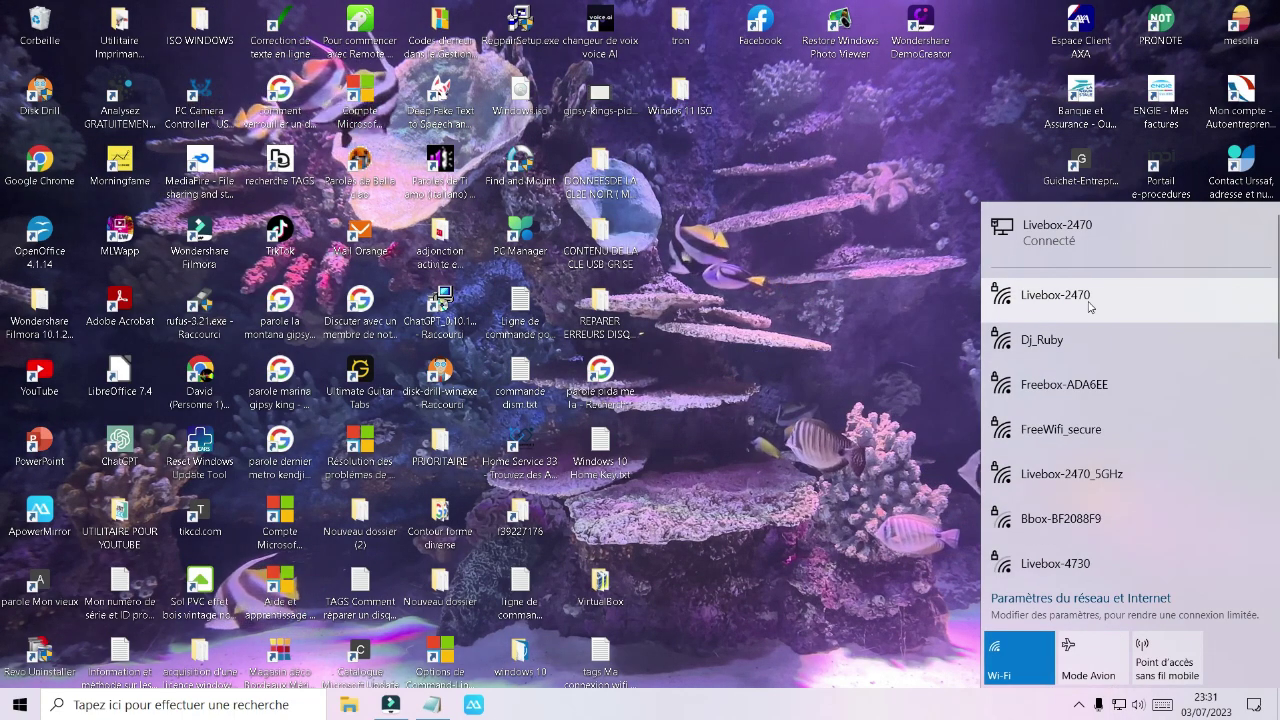
pyautogui.click(1089, 298)
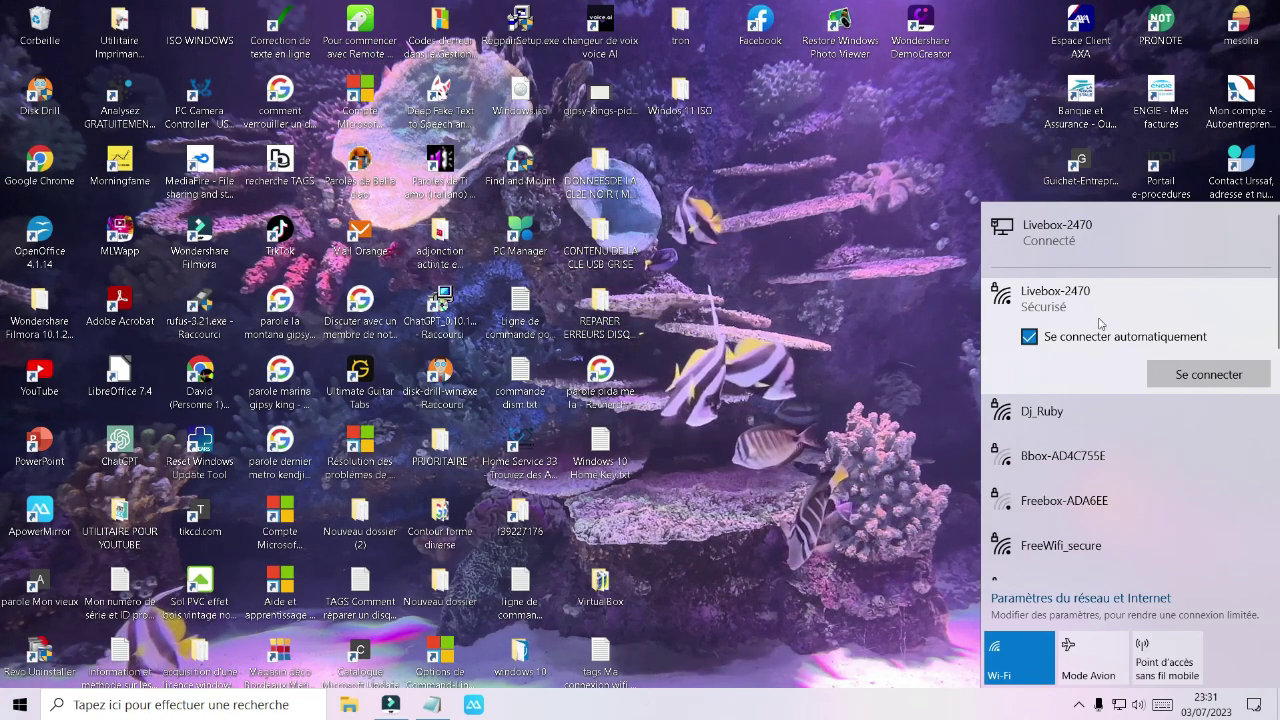
pyautogui.rightClick(1095, 321)
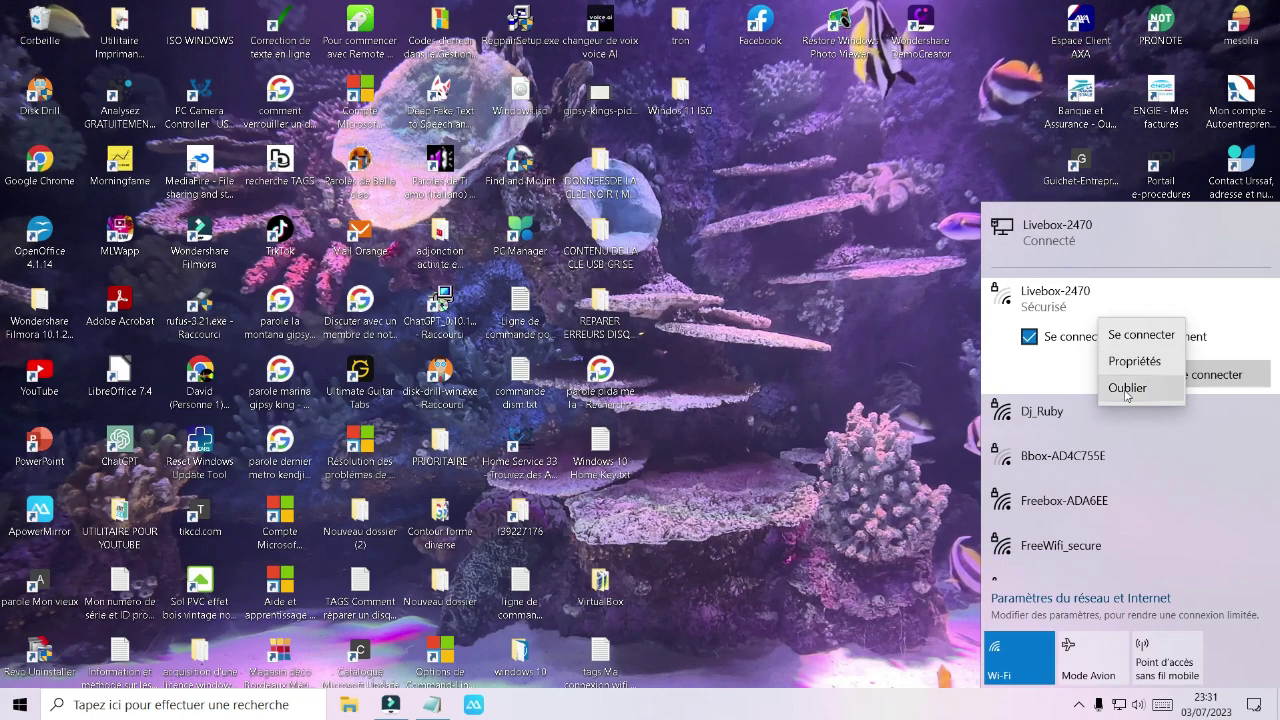
pyautogui.click(1126, 389)
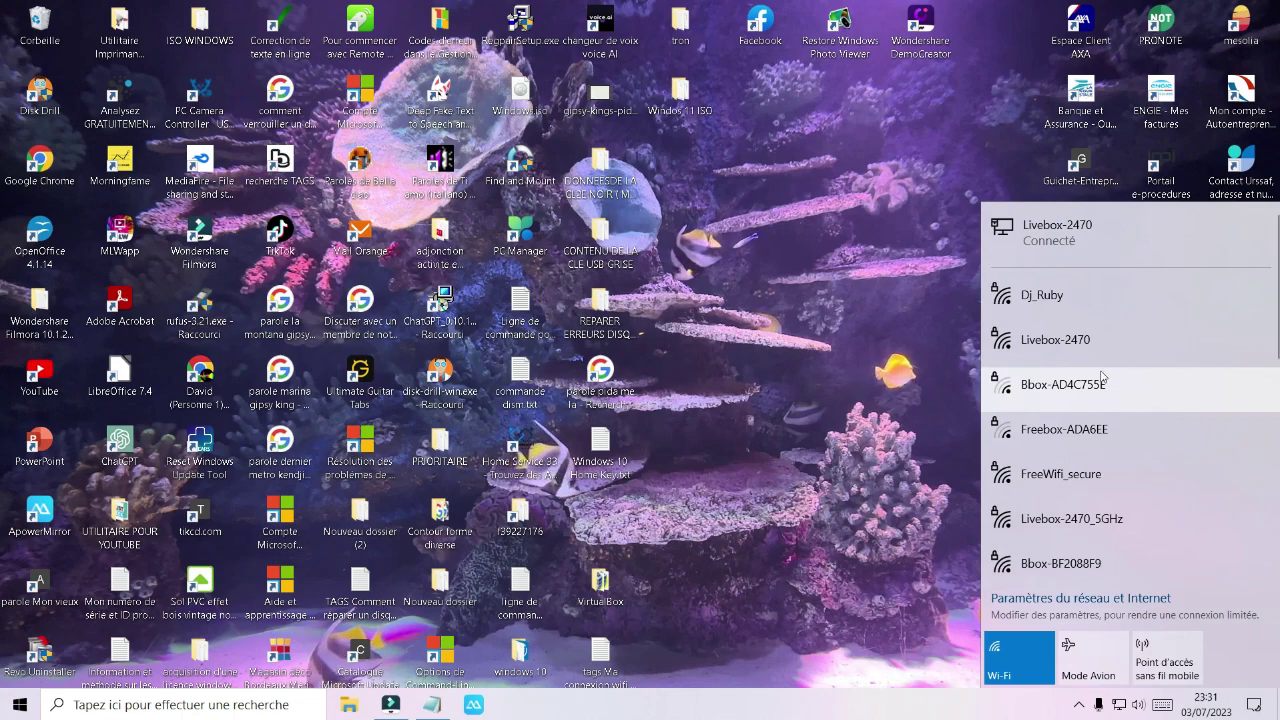
# Reconnect to the Livebox-2470 Wi-Fi network by entering its network security key, and close the network list
pyautogui.click(1093, 360)
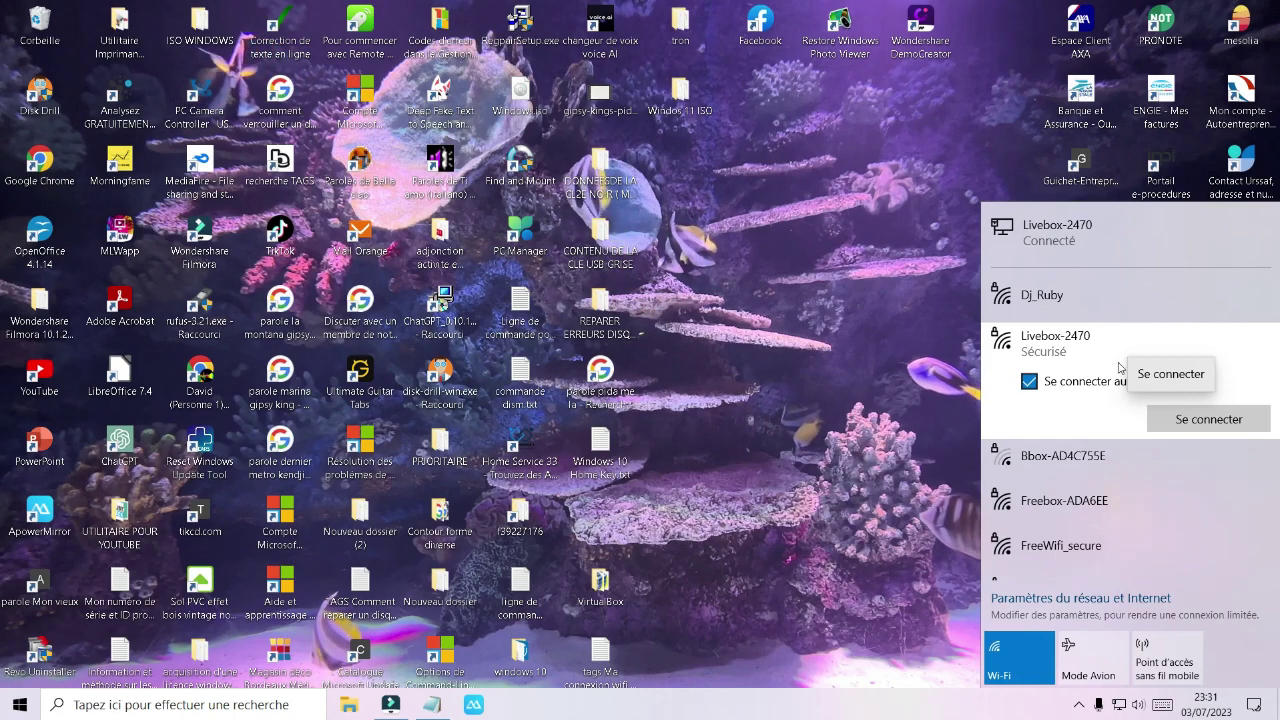
pyautogui.press('Return')
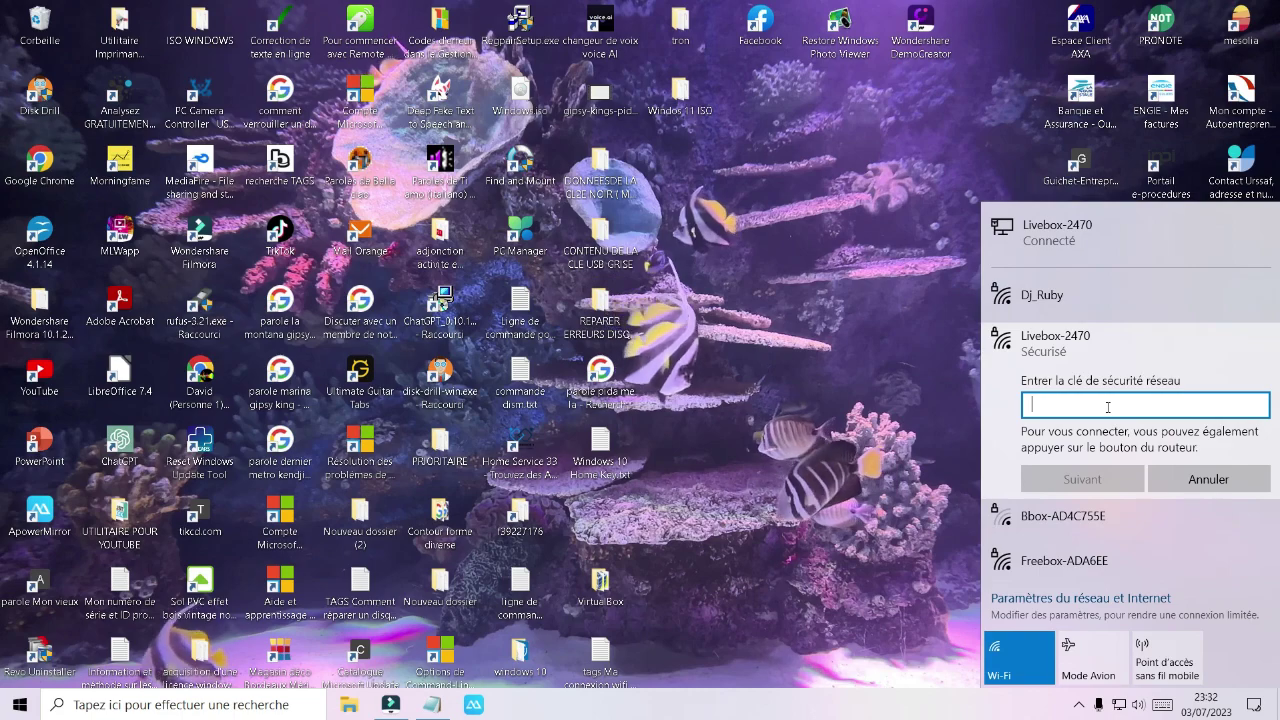
pyautogui.hotkey('ctrl', 'v')
pyautogui.click(1082, 479)
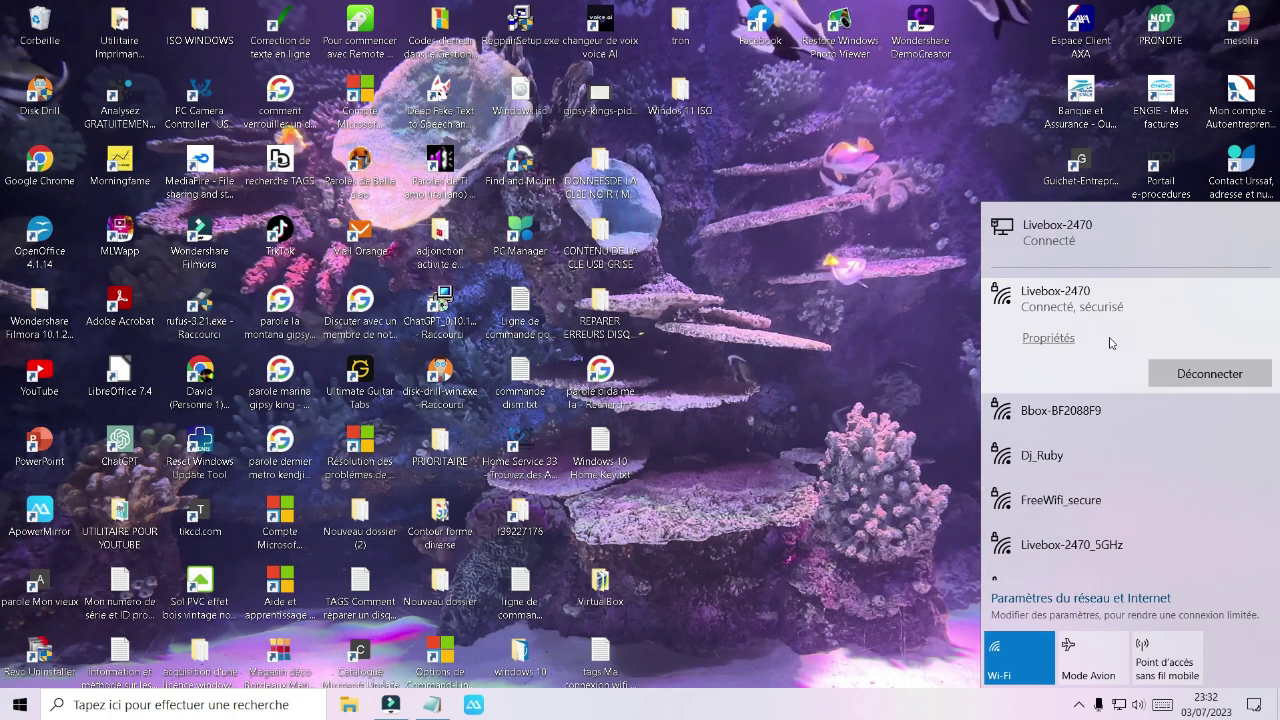
pyautogui.click(868, 318)
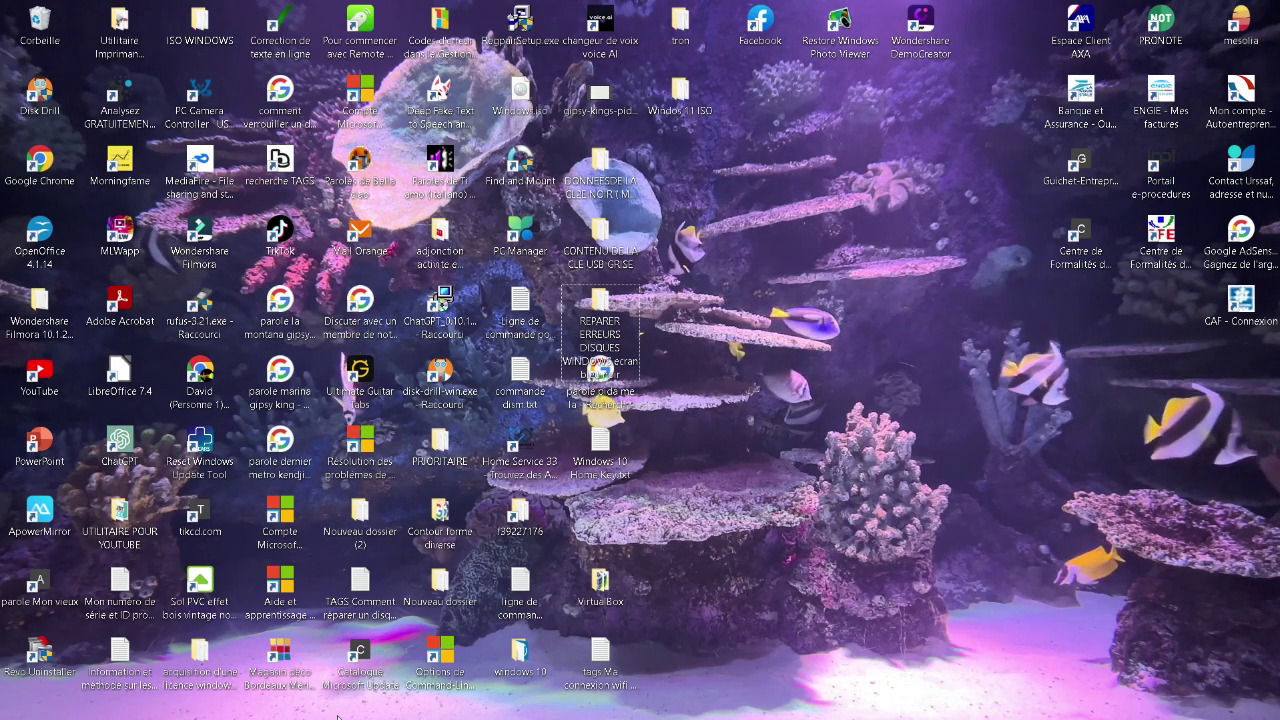
# Open Options d'alimentation under Matériel et audio in the Panneau de configuration
pyautogui.click(177, 692)
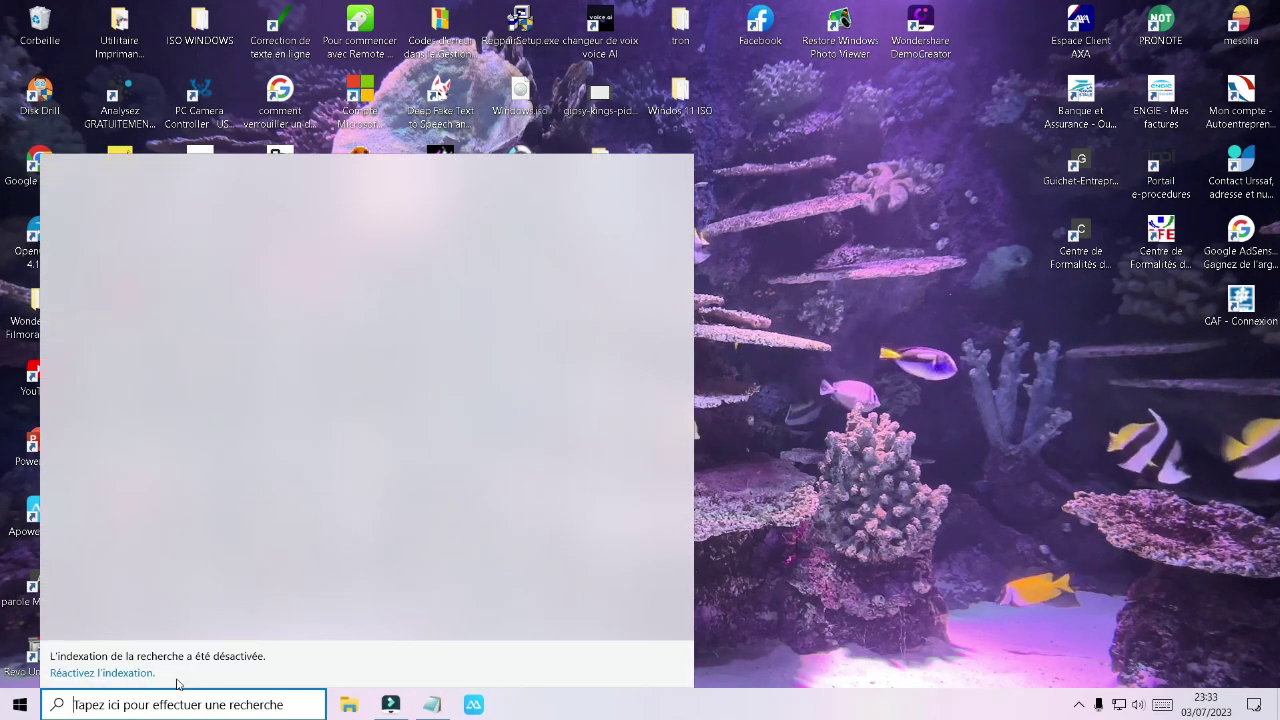
pyautogui.write('Panneau')
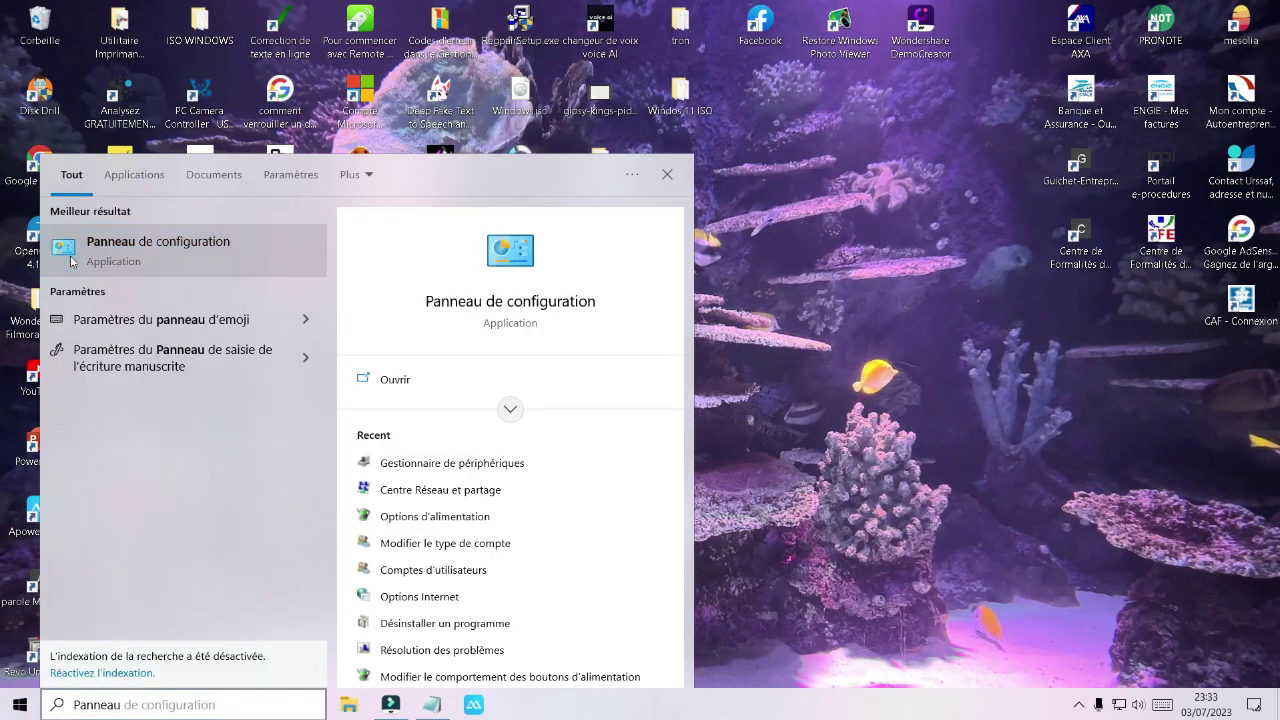
pyautogui.press('Escape')
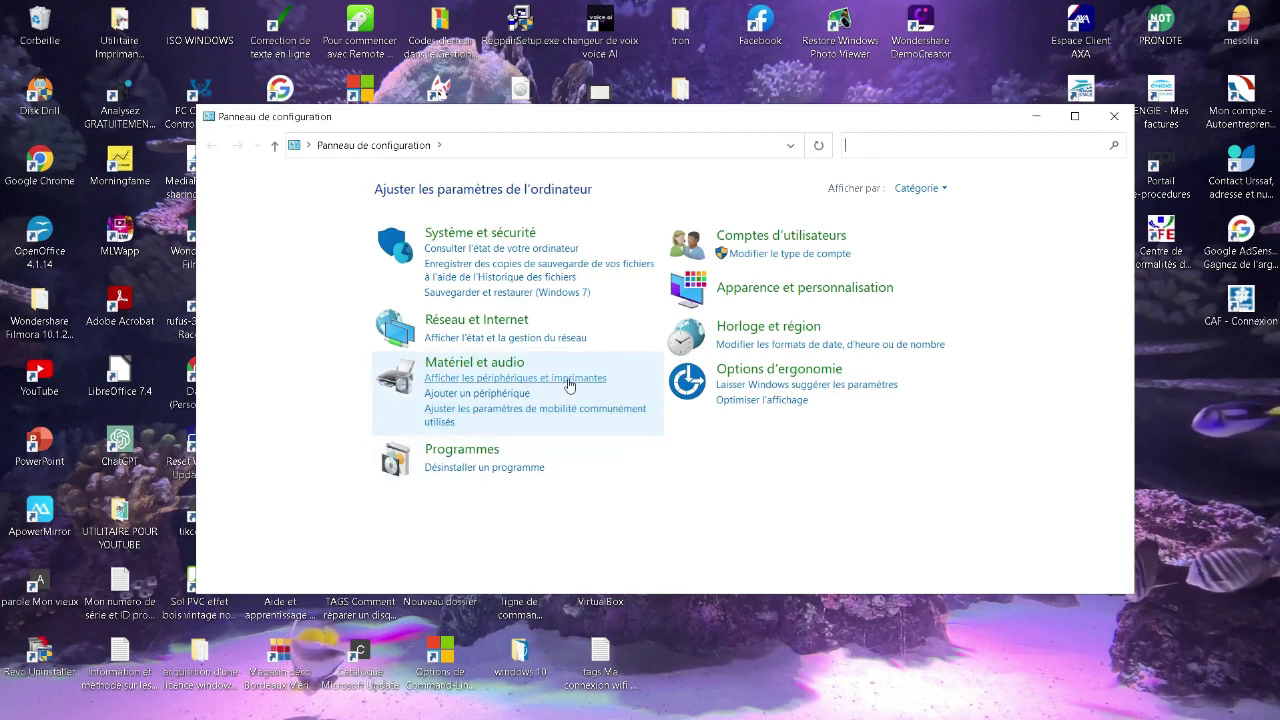
pyautogui.click(512, 367)
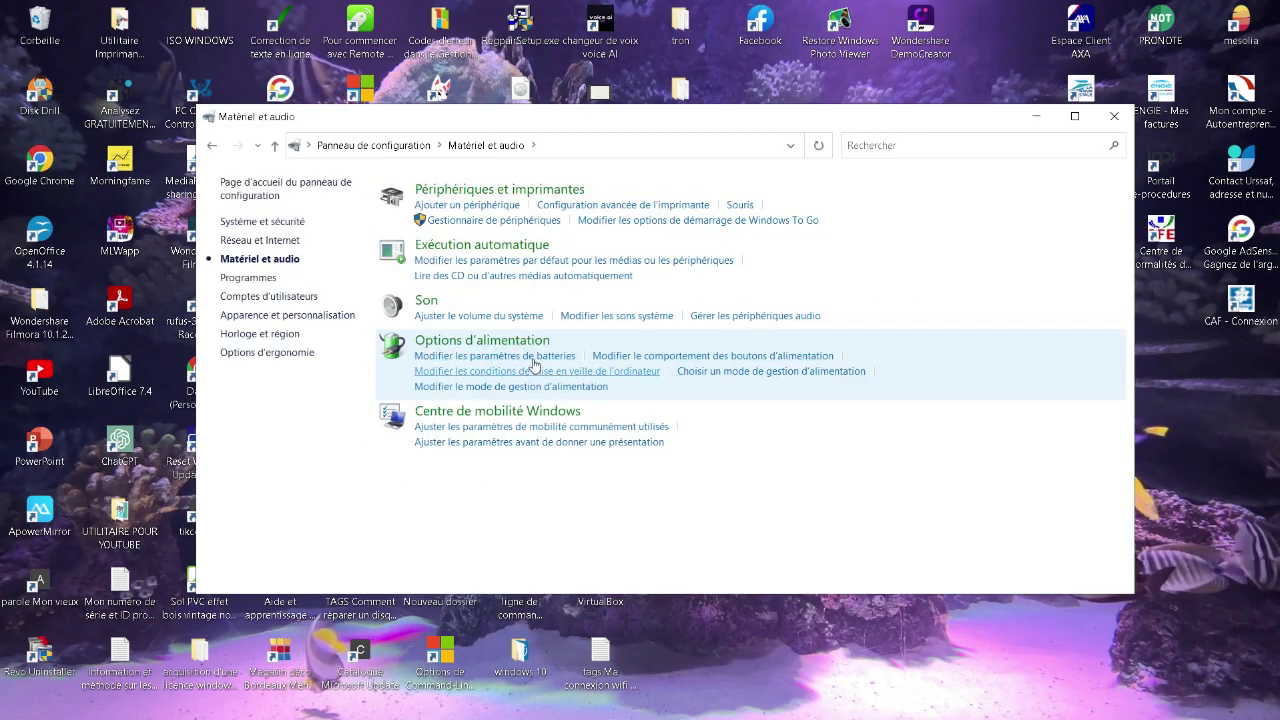
pyautogui.click(507, 346)
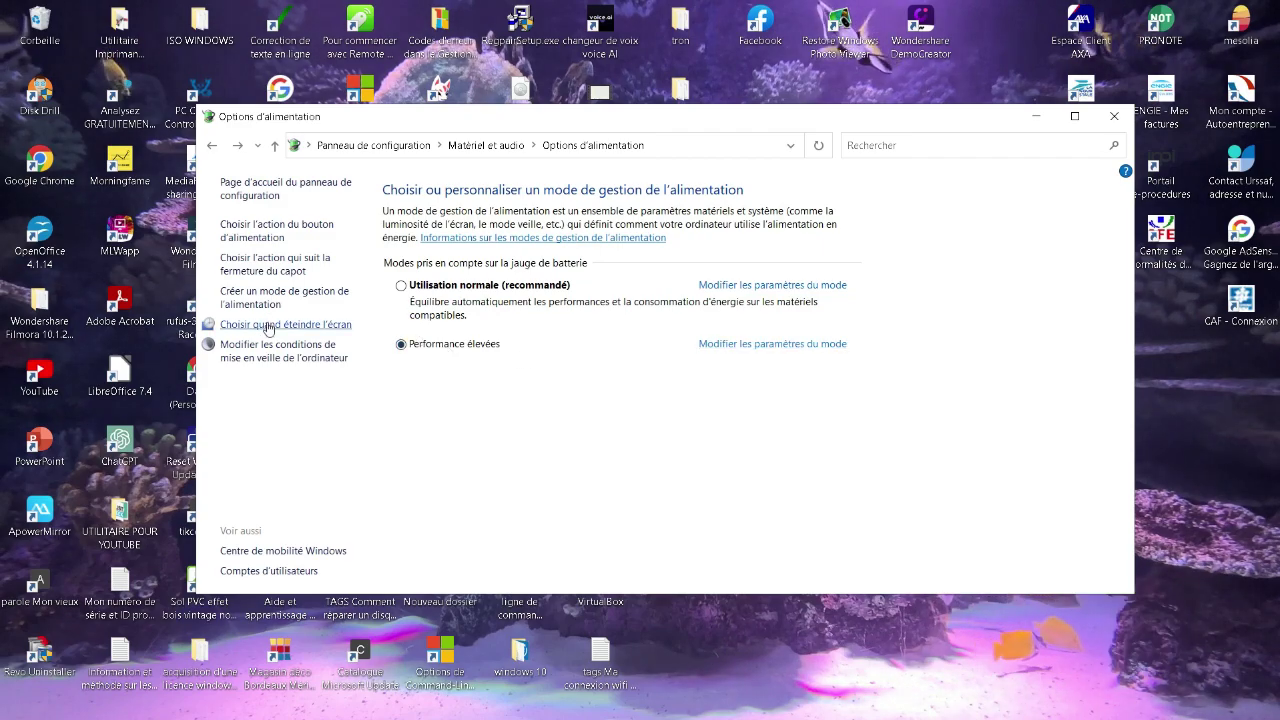
# Start a new power plan based on Performances élevées and name it "performance élevées &"
pyautogui.click(250, 302)
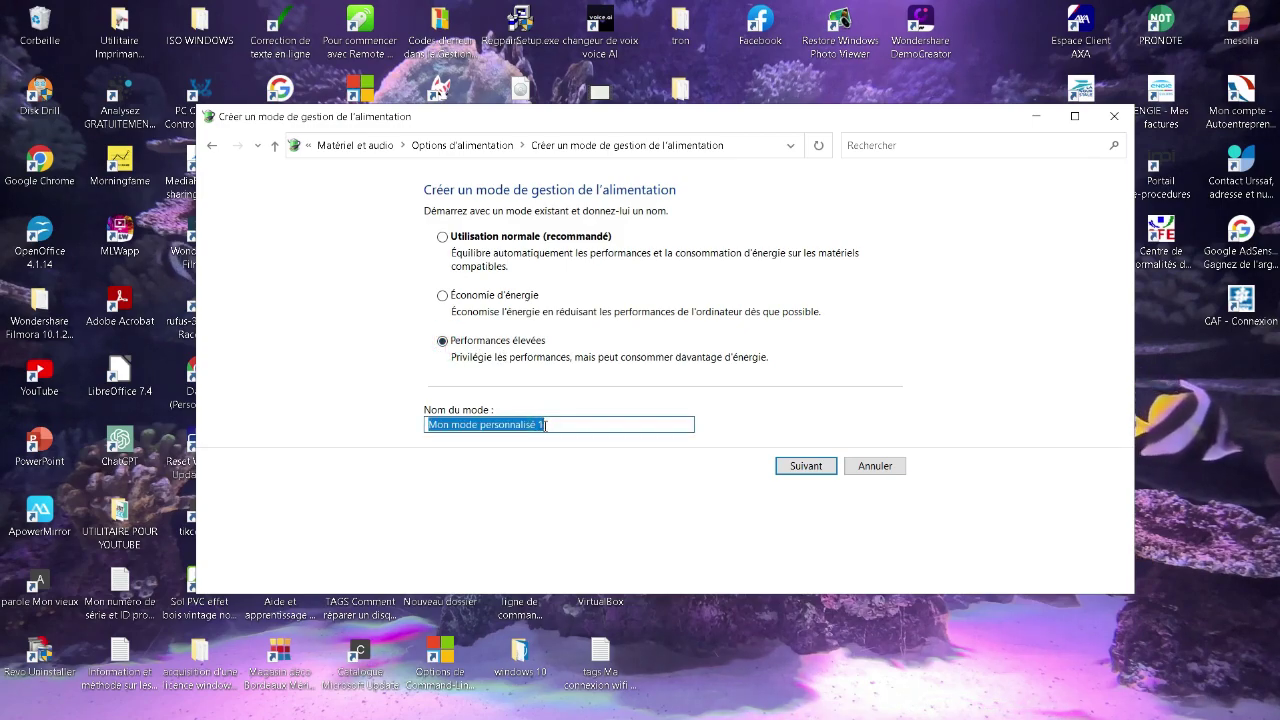
pyautogui.write('performan')
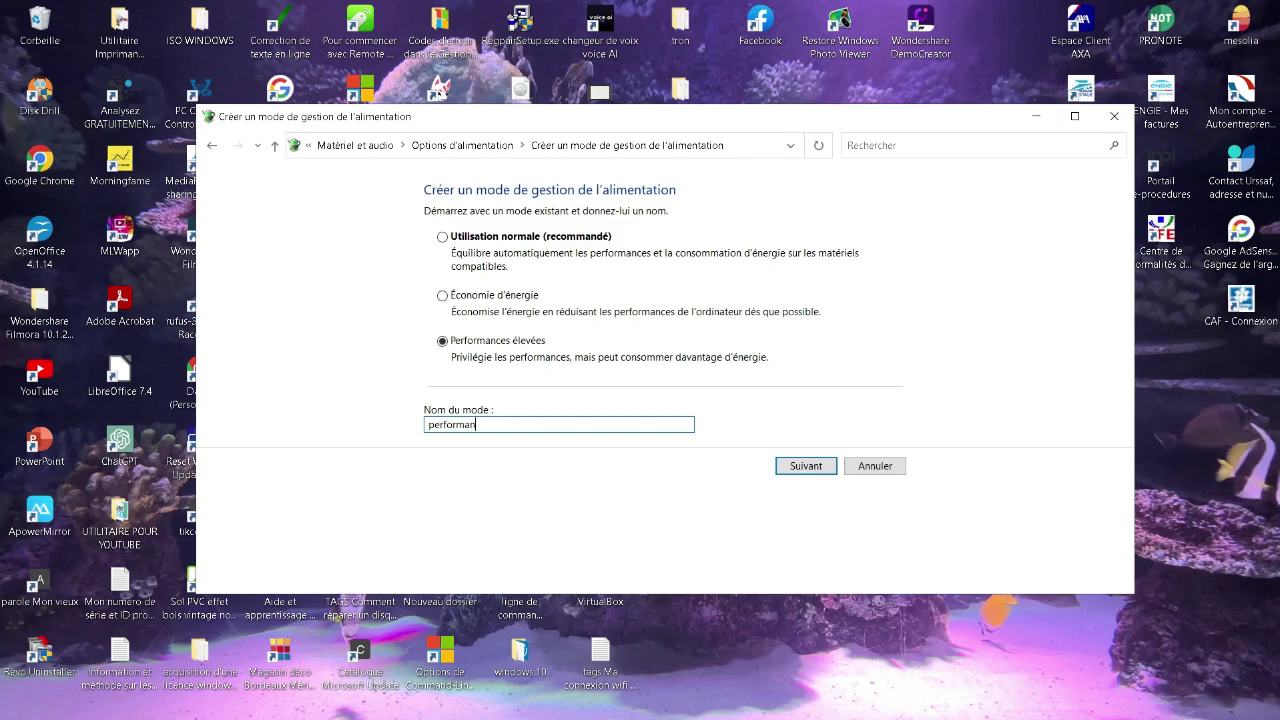
pyautogui.write('ce élevées')
pyautogui.click(789, 467)
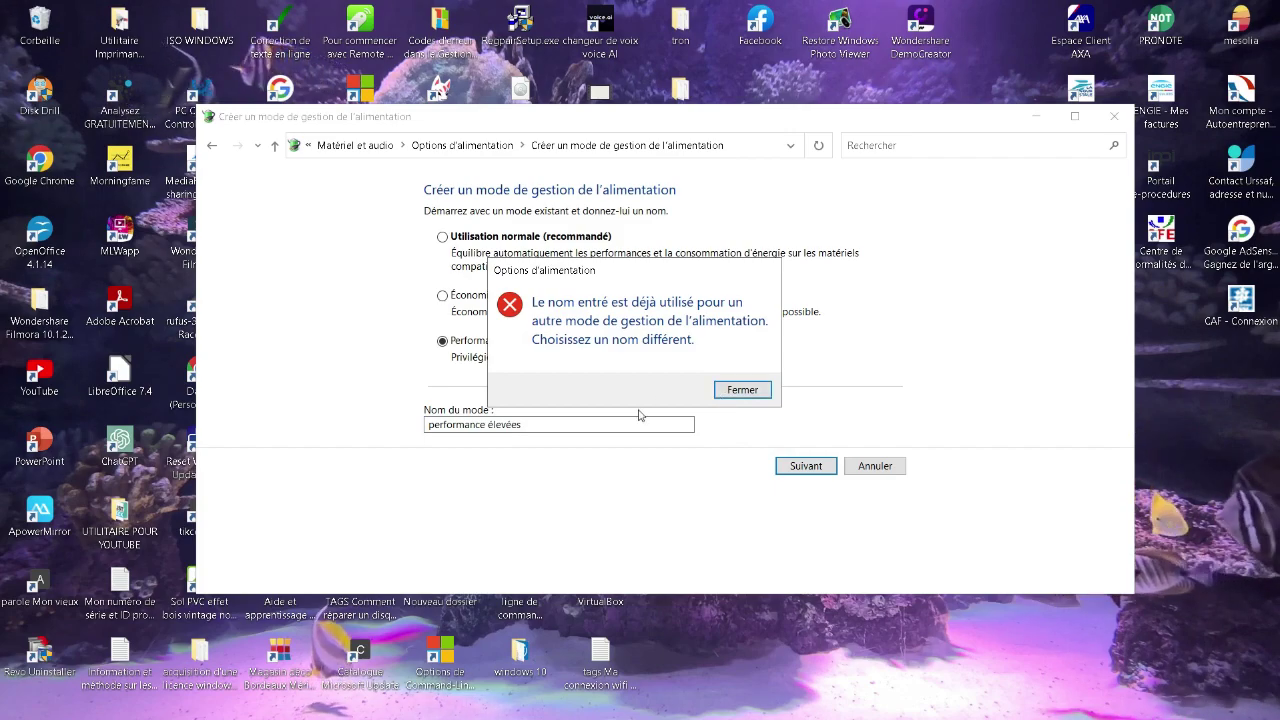
pyautogui.click(740, 389)
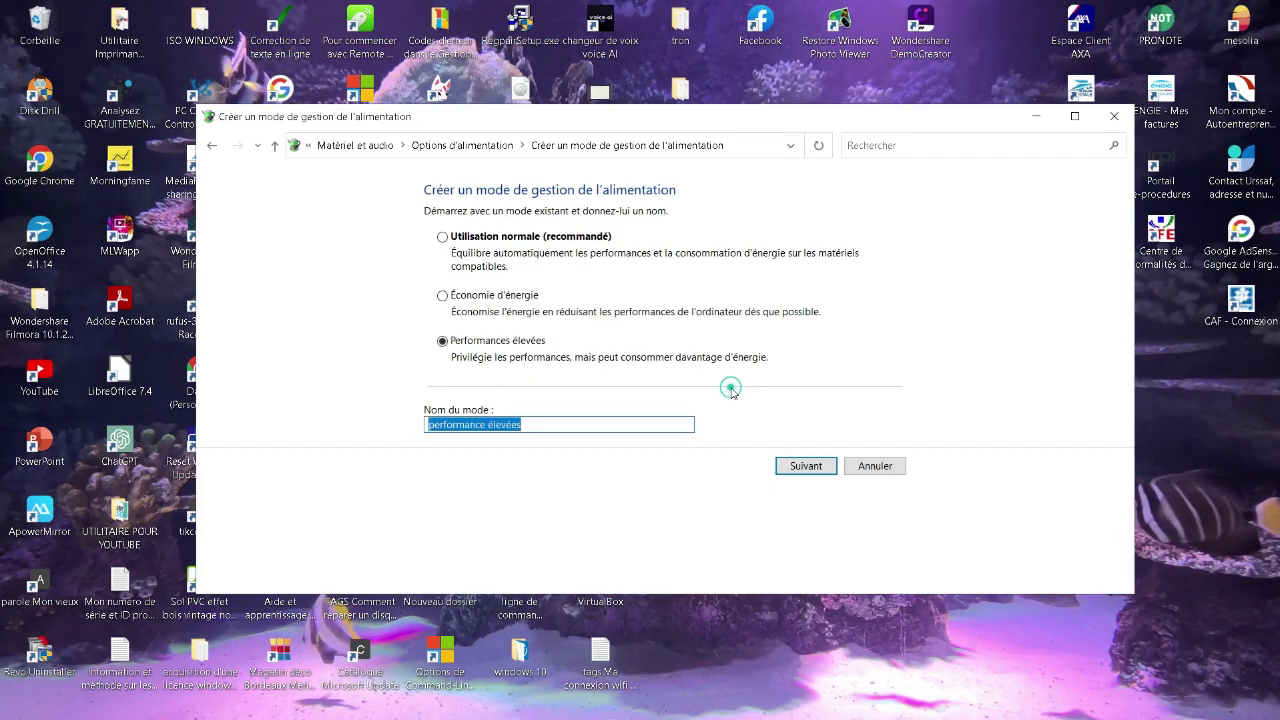
pyautogui.click(575, 424)
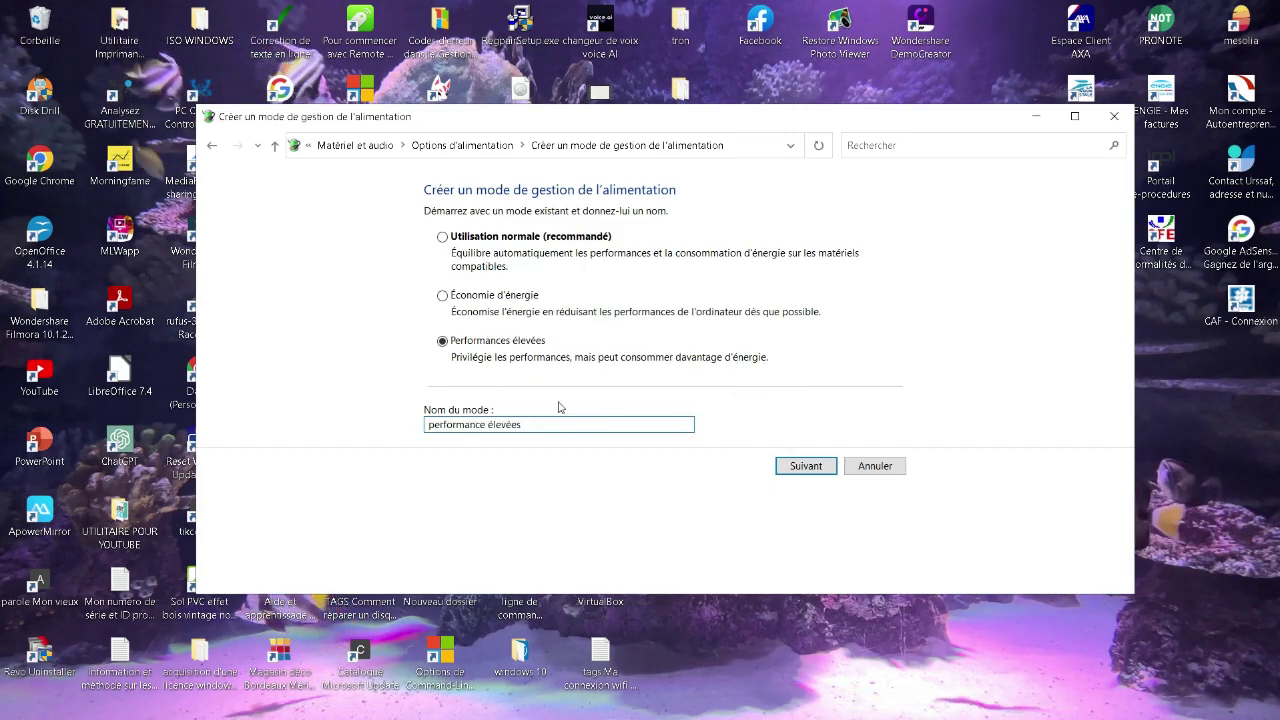
pyautogui.write('&')
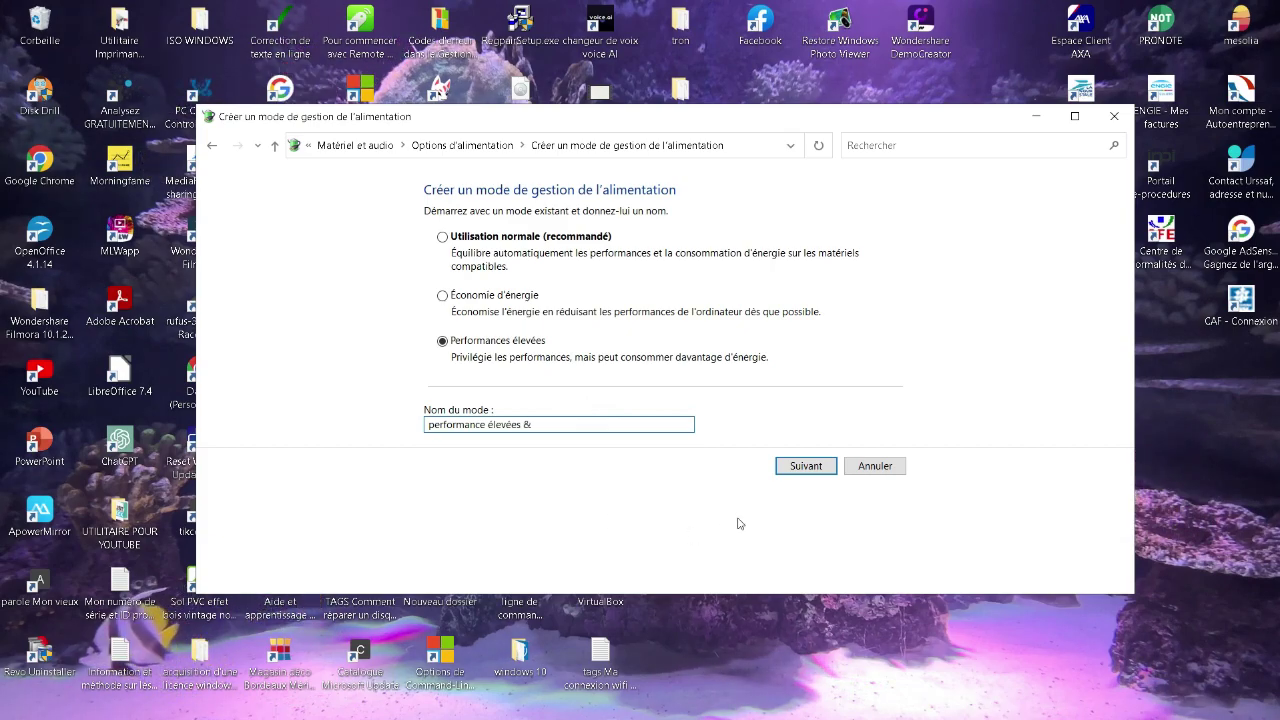
pyautogui.click(800, 472)
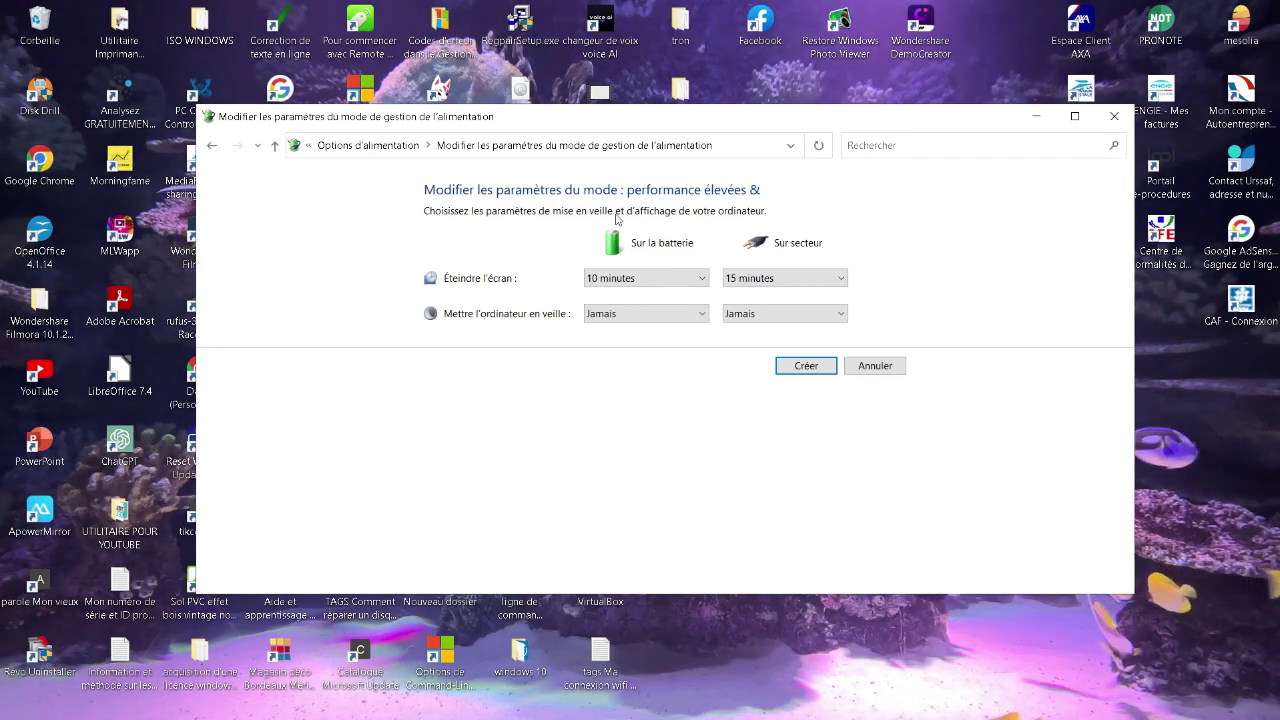
# Set the new plan's screen turn-off time to Jamais both on battery and on mains power, and create the plan
pyautogui.click(705, 281)
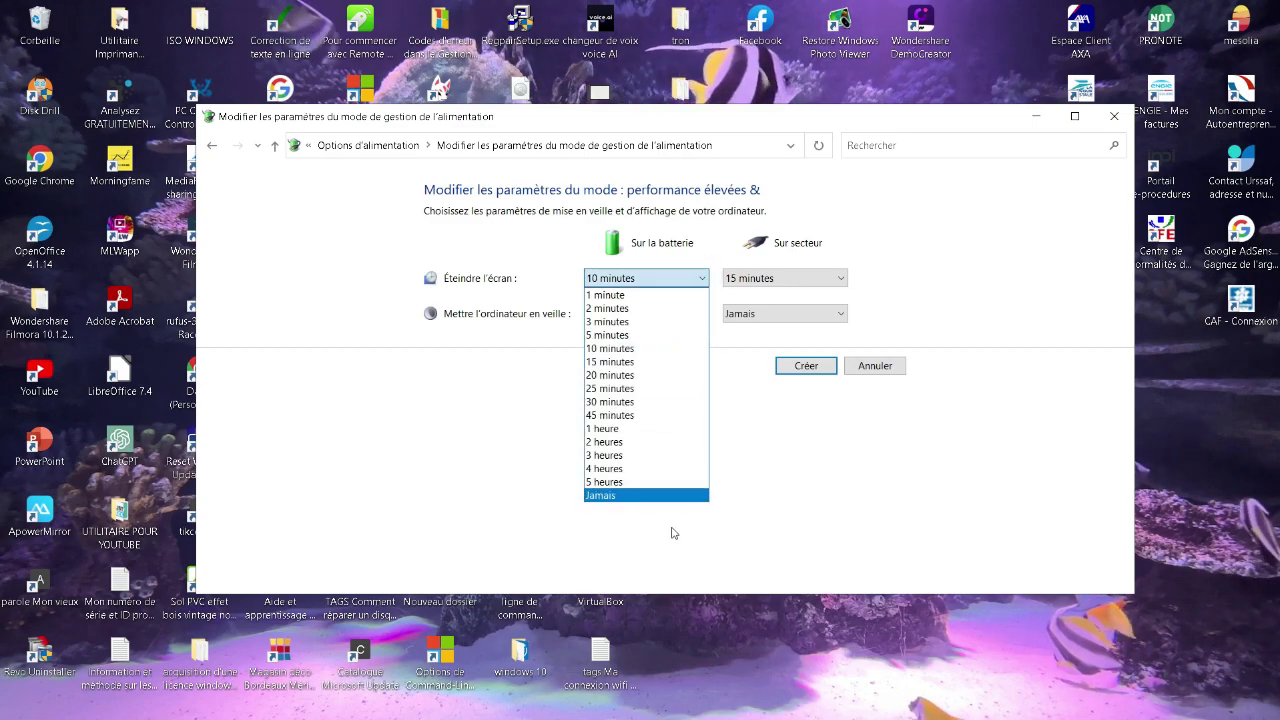
pyautogui.click(659, 498)
pyautogui.click(680, 315)
pyautogui.click(676, 316)
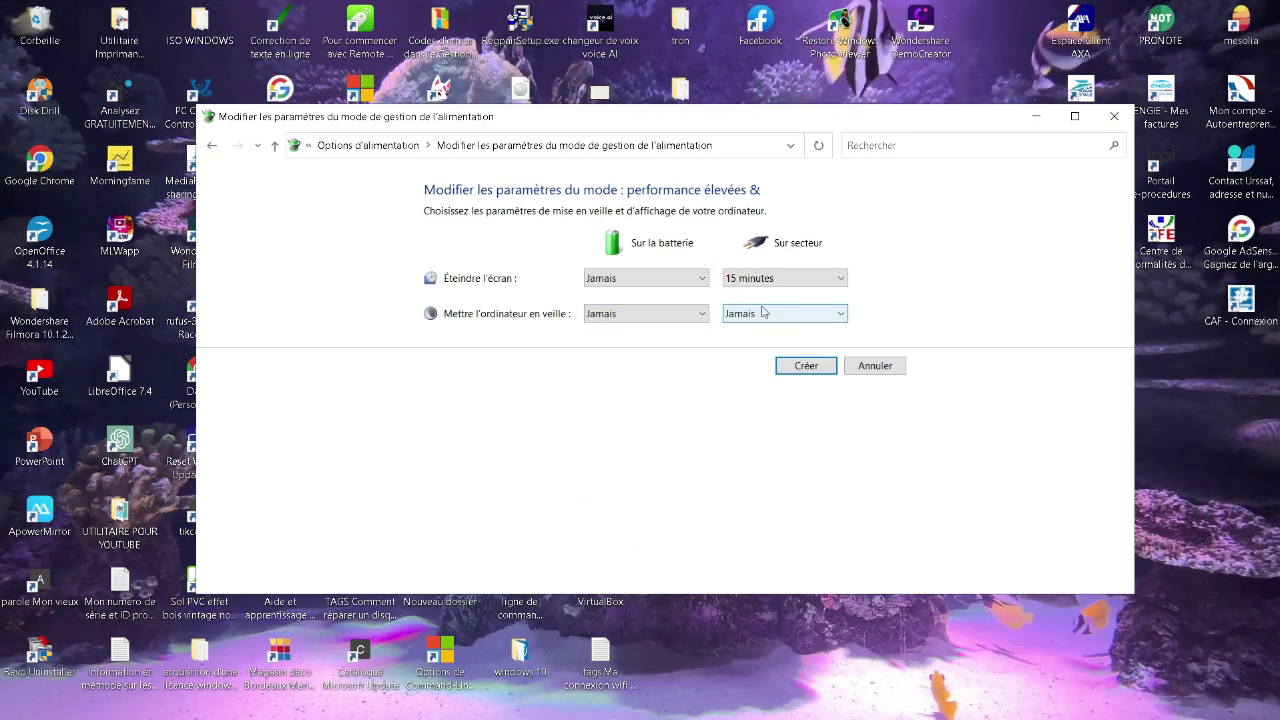
pyautogui.click(781, 280)
pyautogui.click(745, 495)
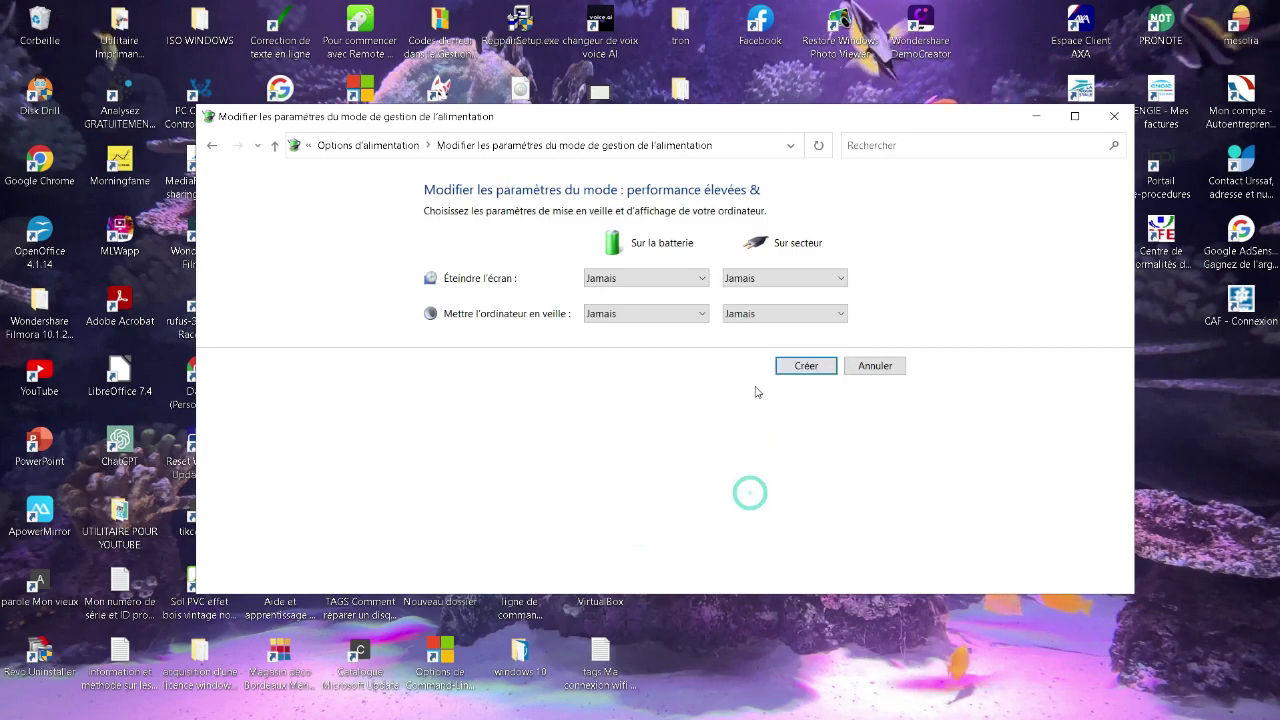
pyautogui.click(835, 279)
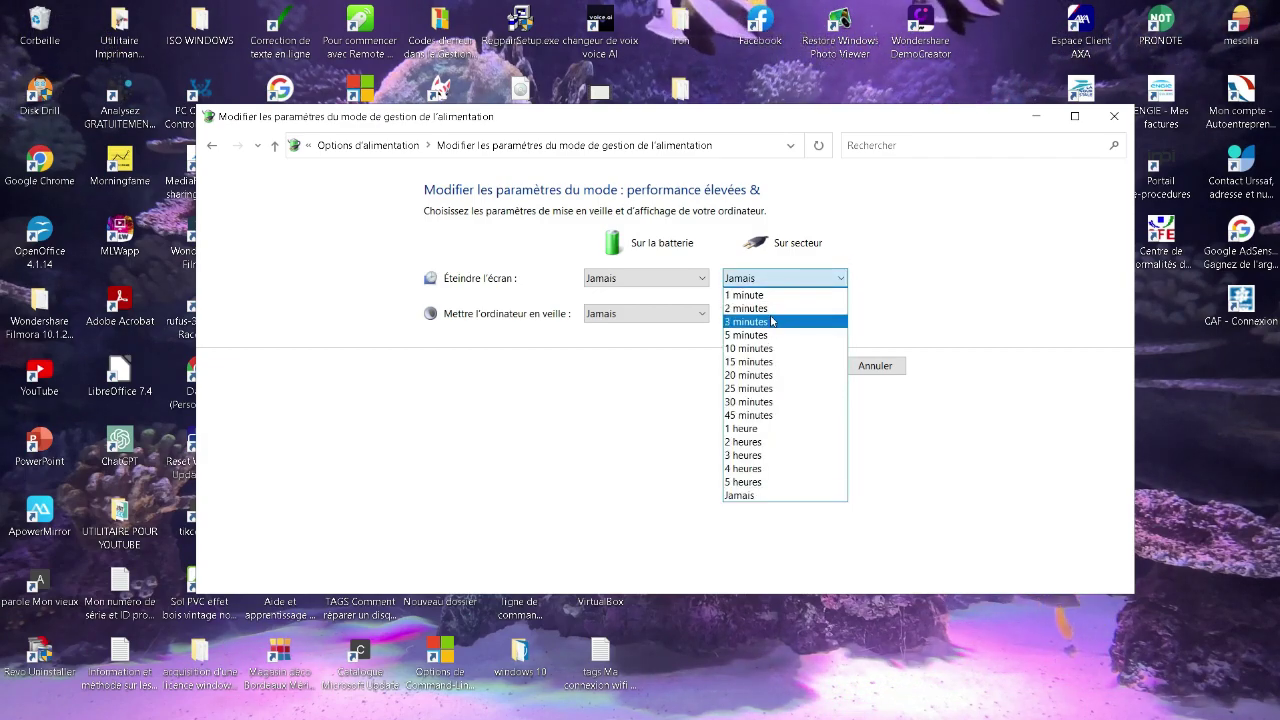
pyautogui.click(835, 278)
pyautogui.click(835, 314)
pyautogui.click(835, 314)
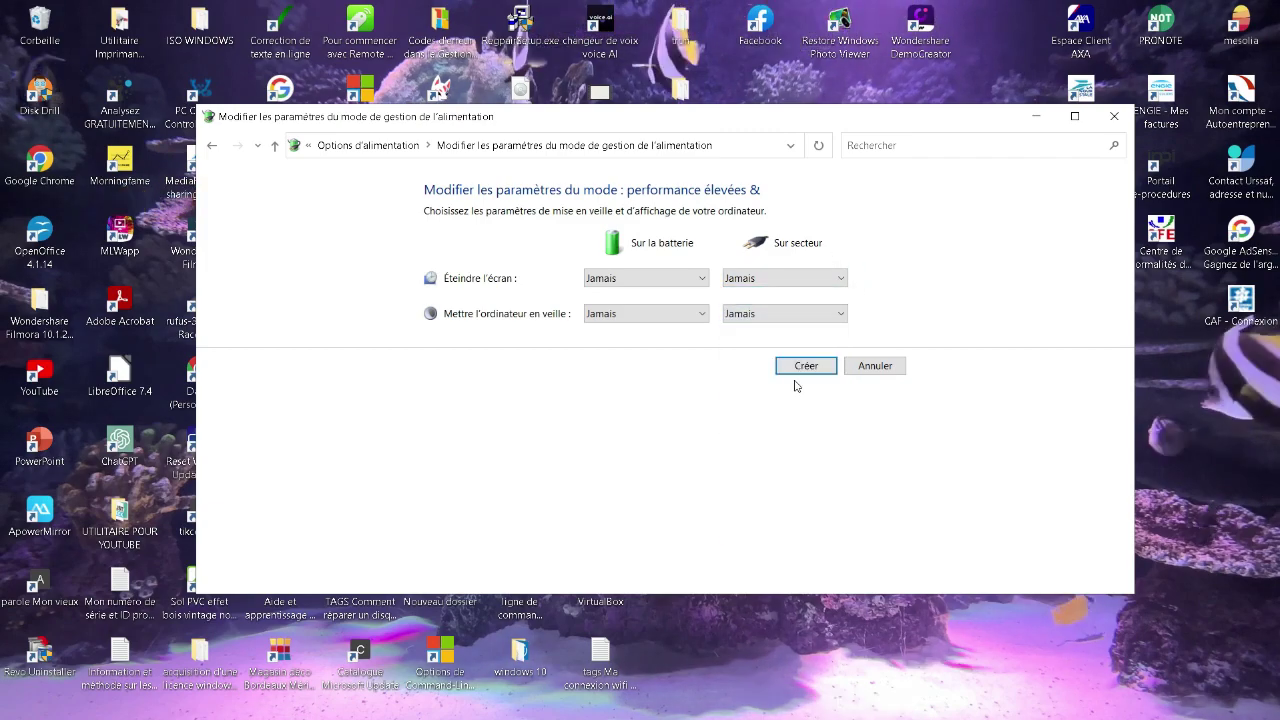
pyautogui.click(800, 366)
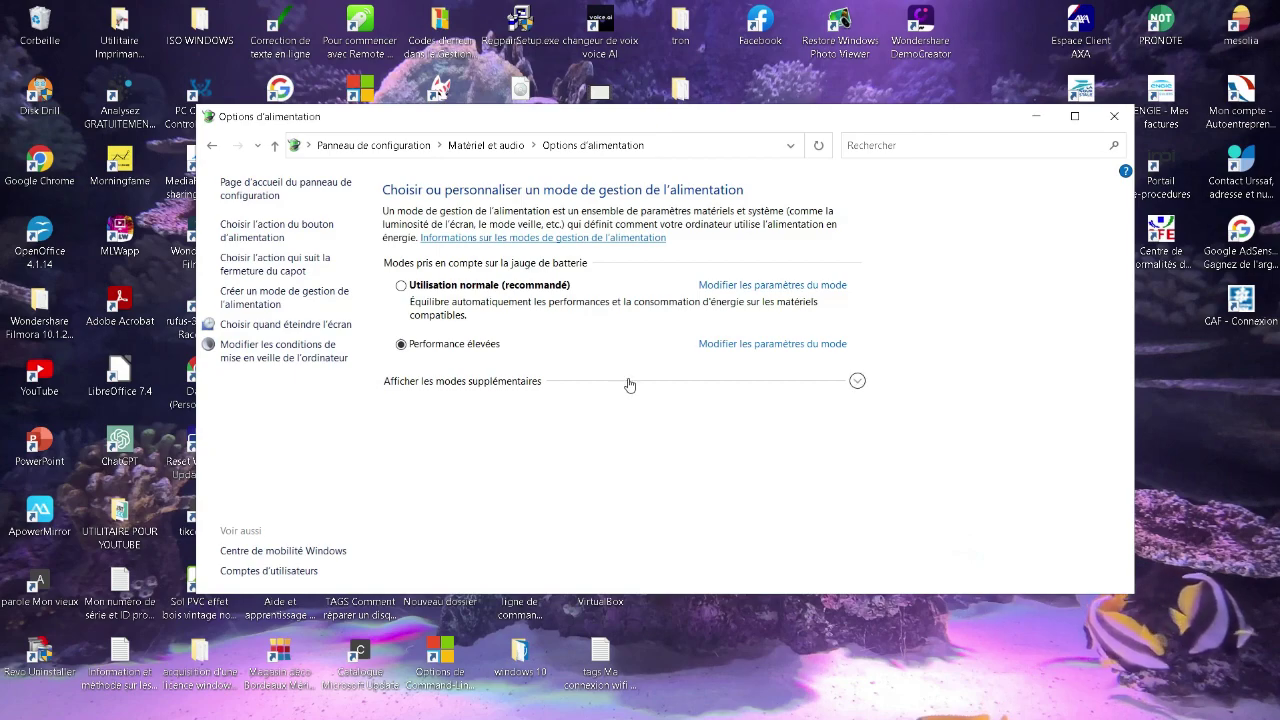
# In the Performance élevées plan's advanced settings, set the wireless adapter power saving mode to Performances maximales on battery and mains
pyautogui.click(732, 346)
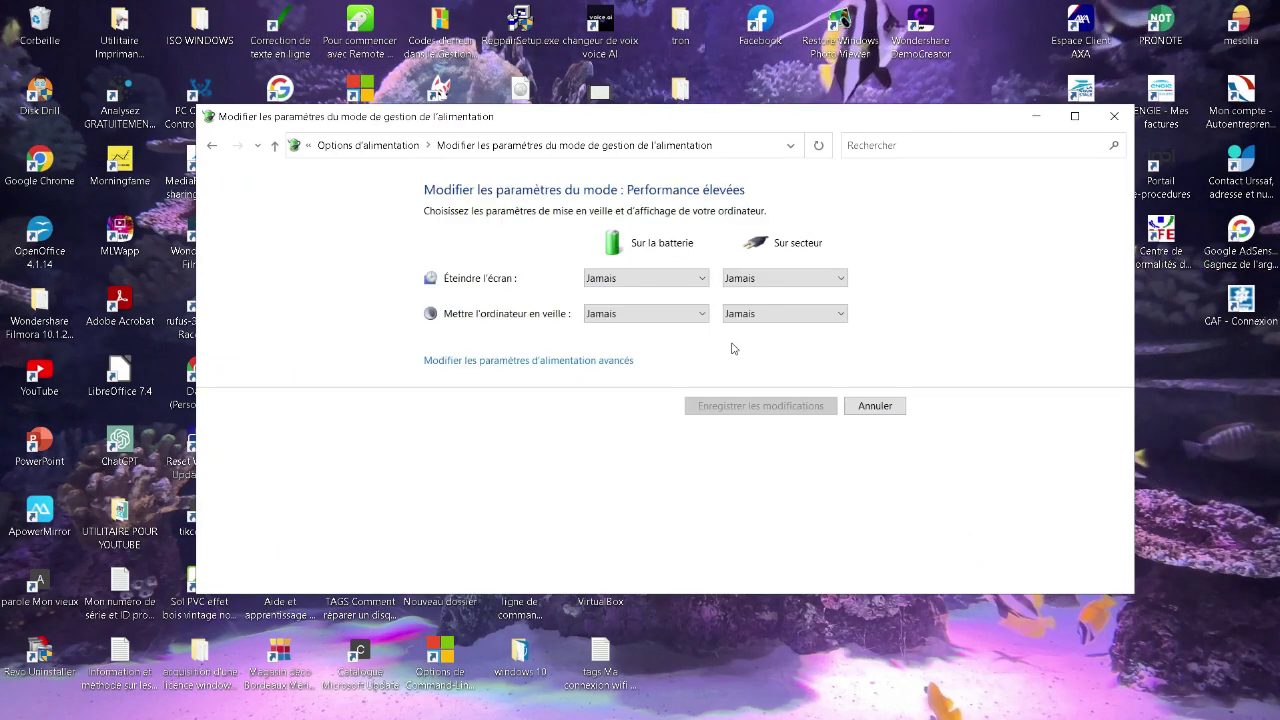
pyautogui.click(556, 364)
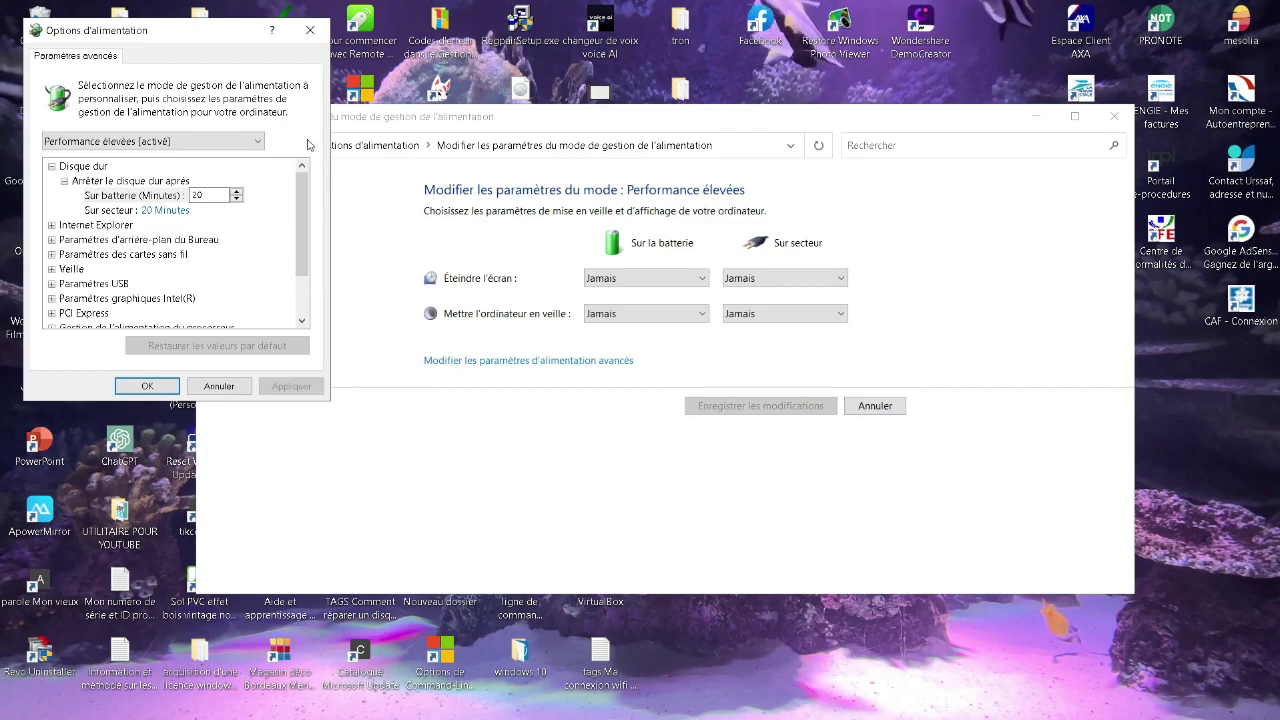
pyautogui.moveTo(214, 41); pyautogui.dragTo(700, 166)
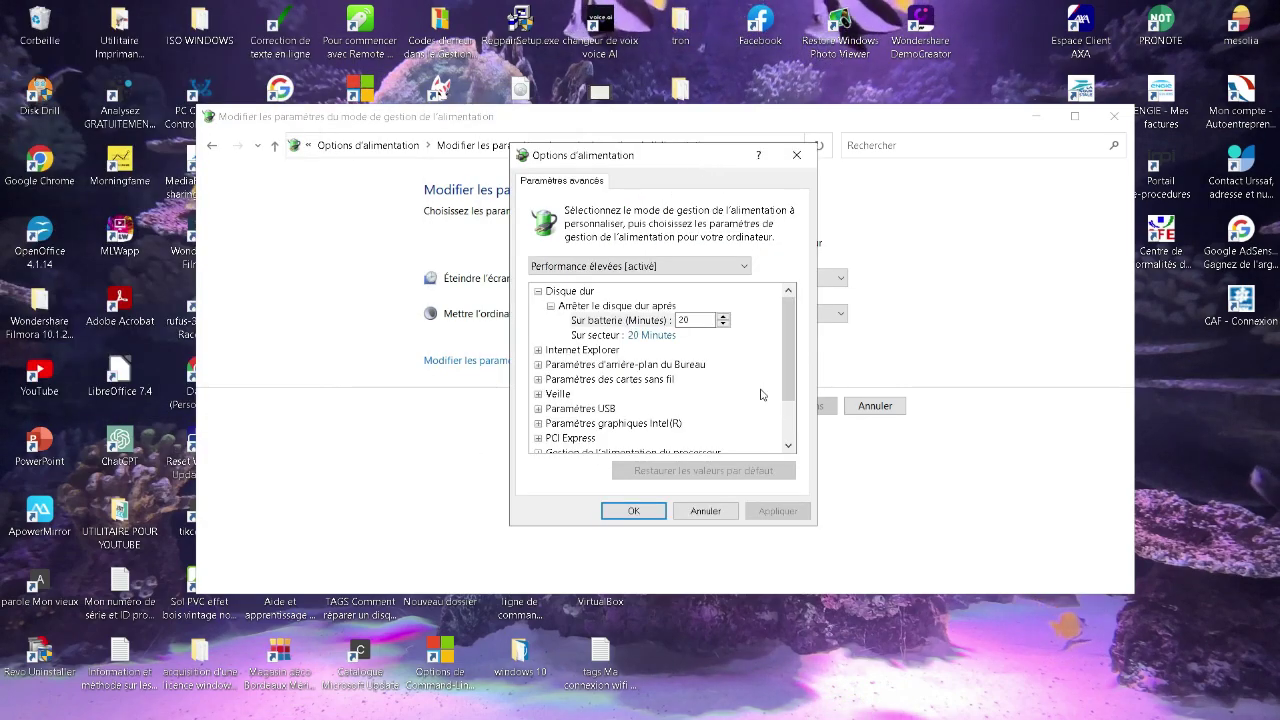
pyautogui.scroll(-2, 612, 325)
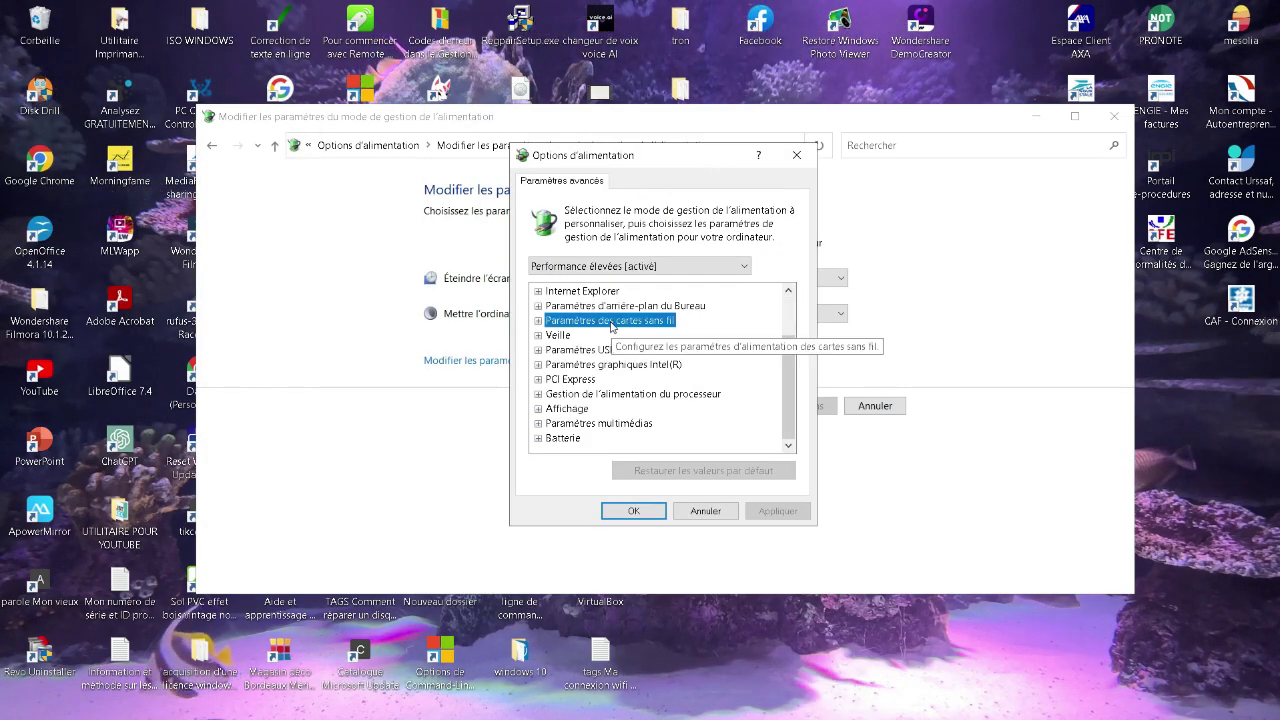
pyautogui.click(539, 321)
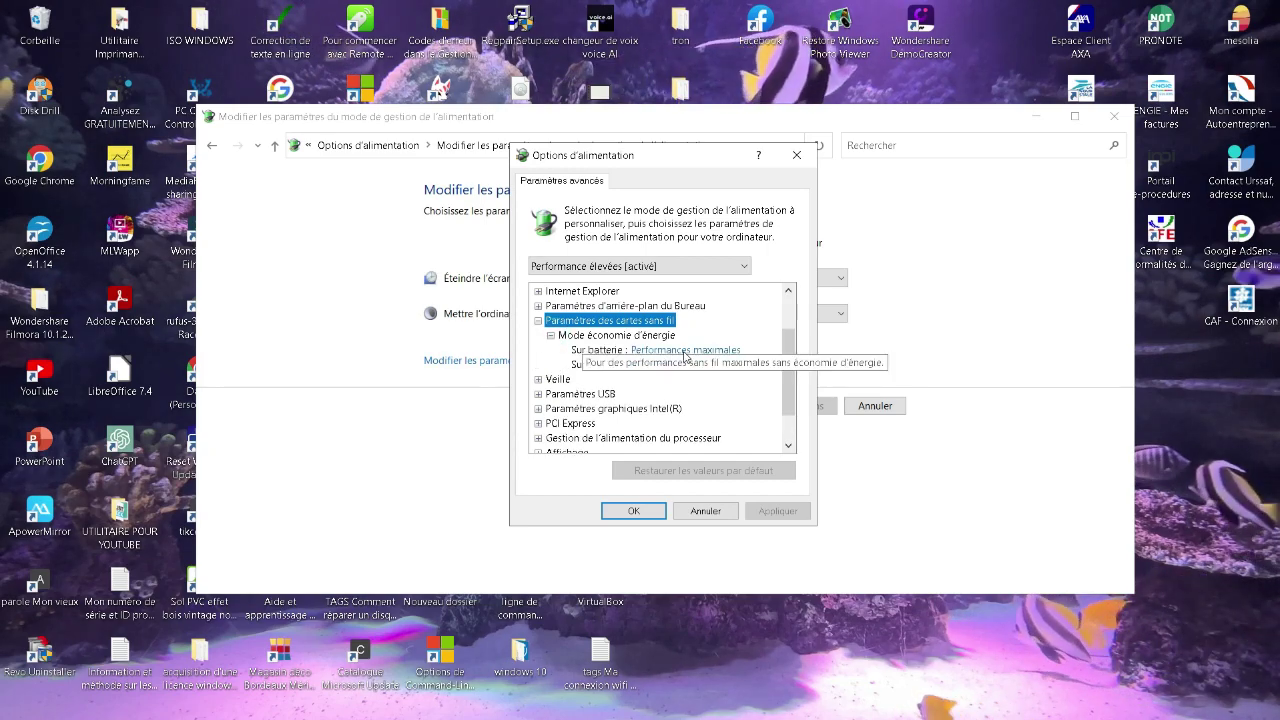
pyautogui.click(685, 352)
pyautogui.click(685, 352)
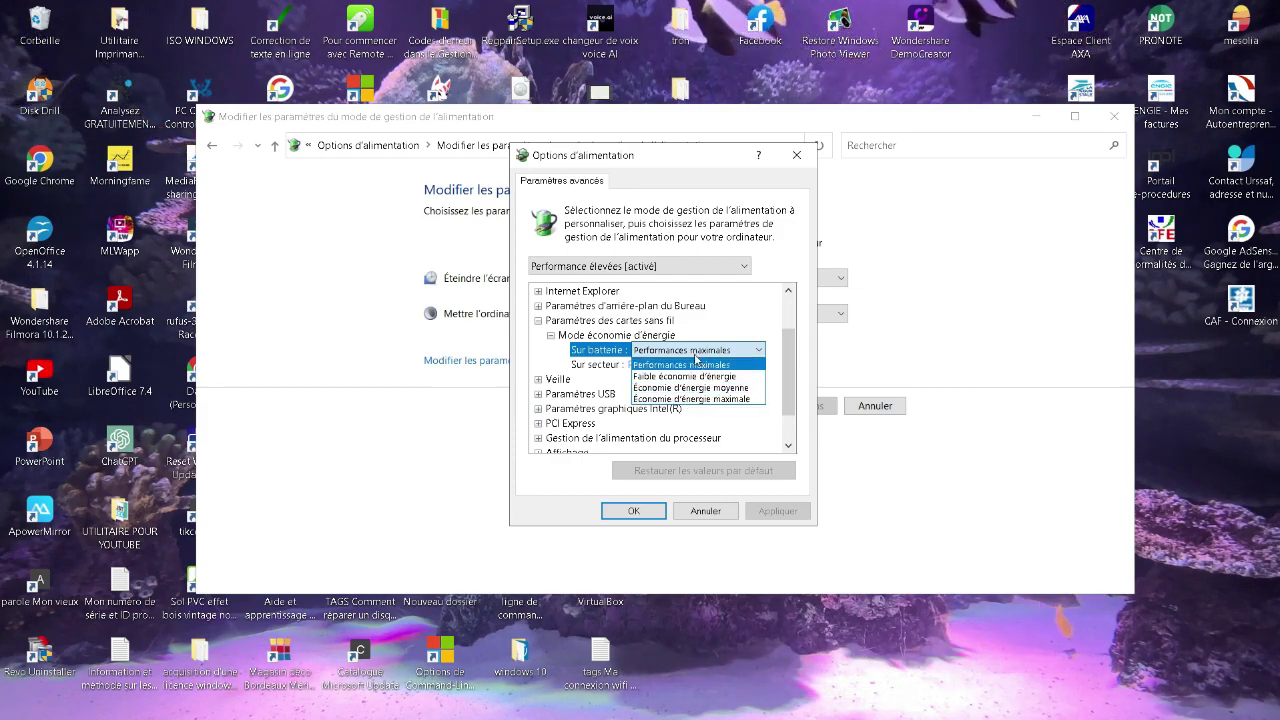
pyautogui.click(687, 353)
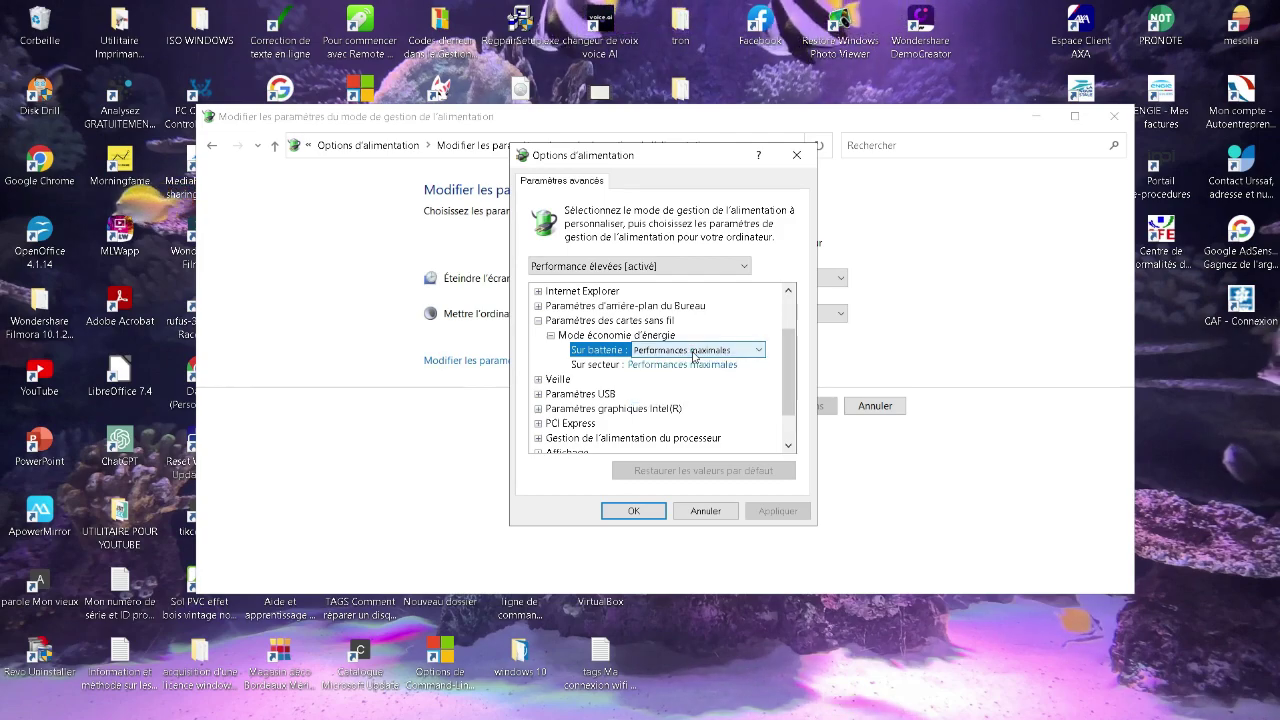
pyautogui.click(667, 368)
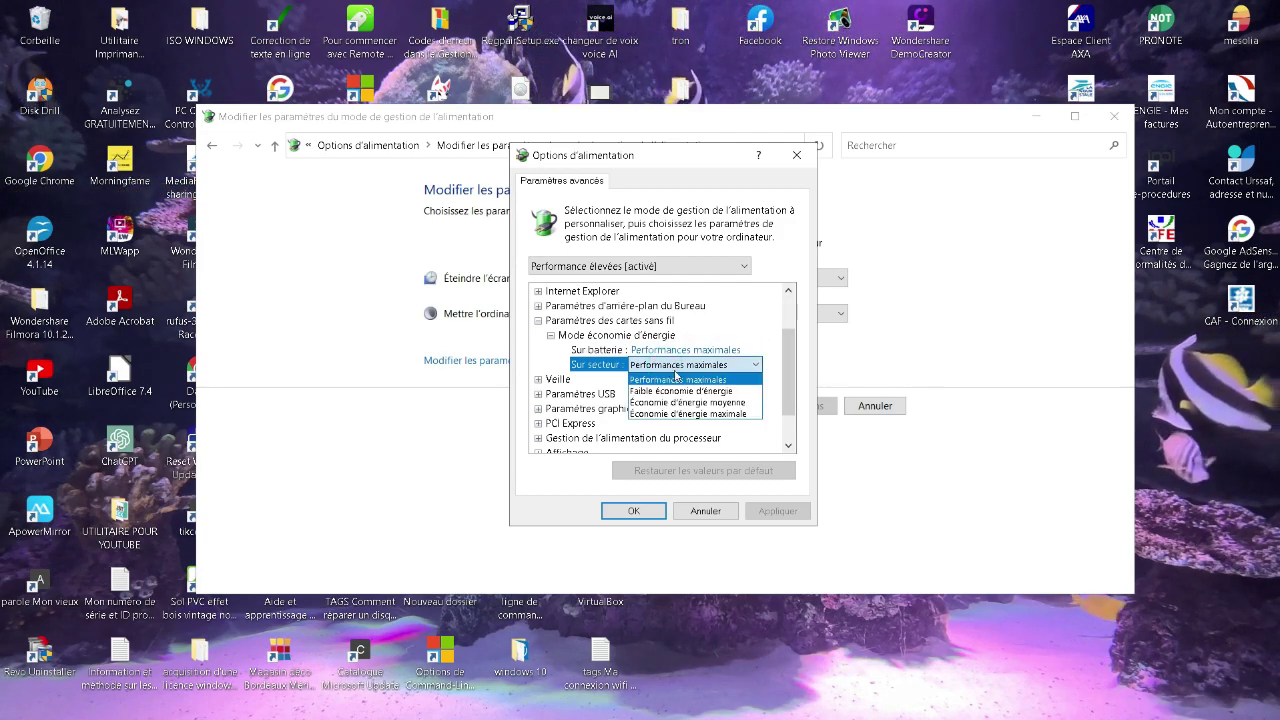
pyautogui.click(680, 390)
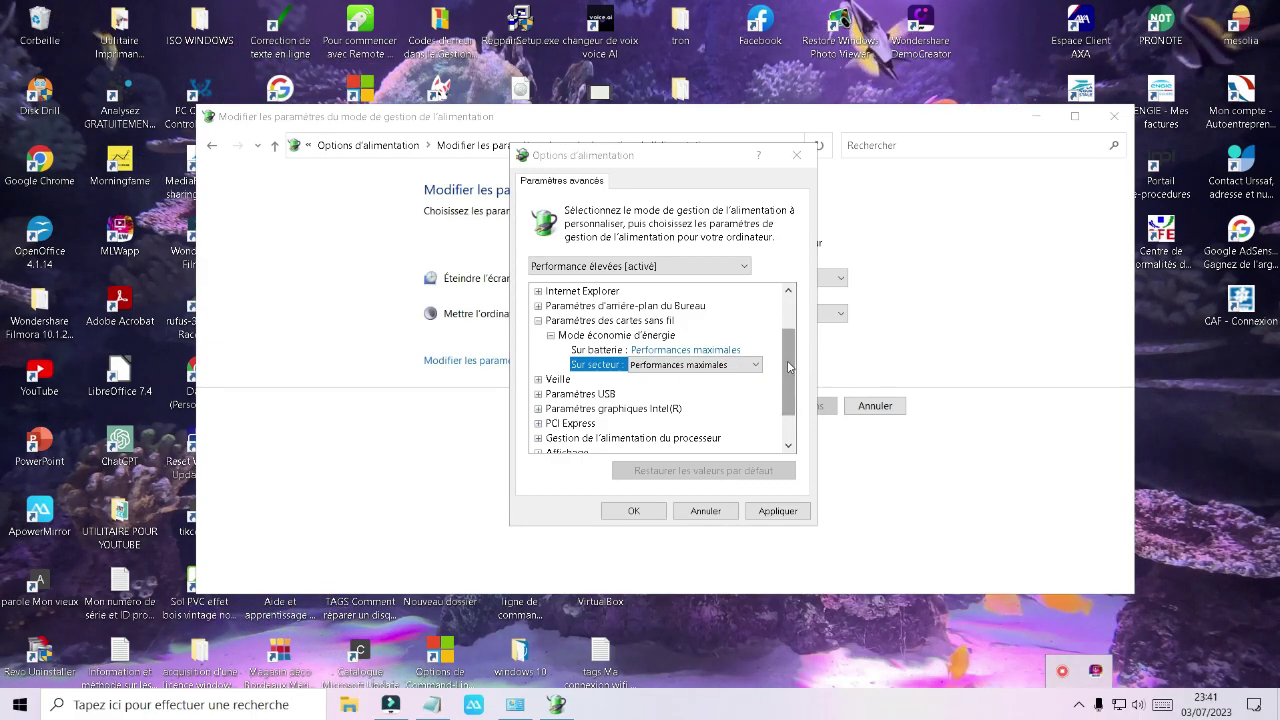
# Set USB selective suspend to Désactivée on battery and mains power, and apply the advanced power settings
pyautogui.moveTo(788, 366); pyautogui.dragTo(792, 364)
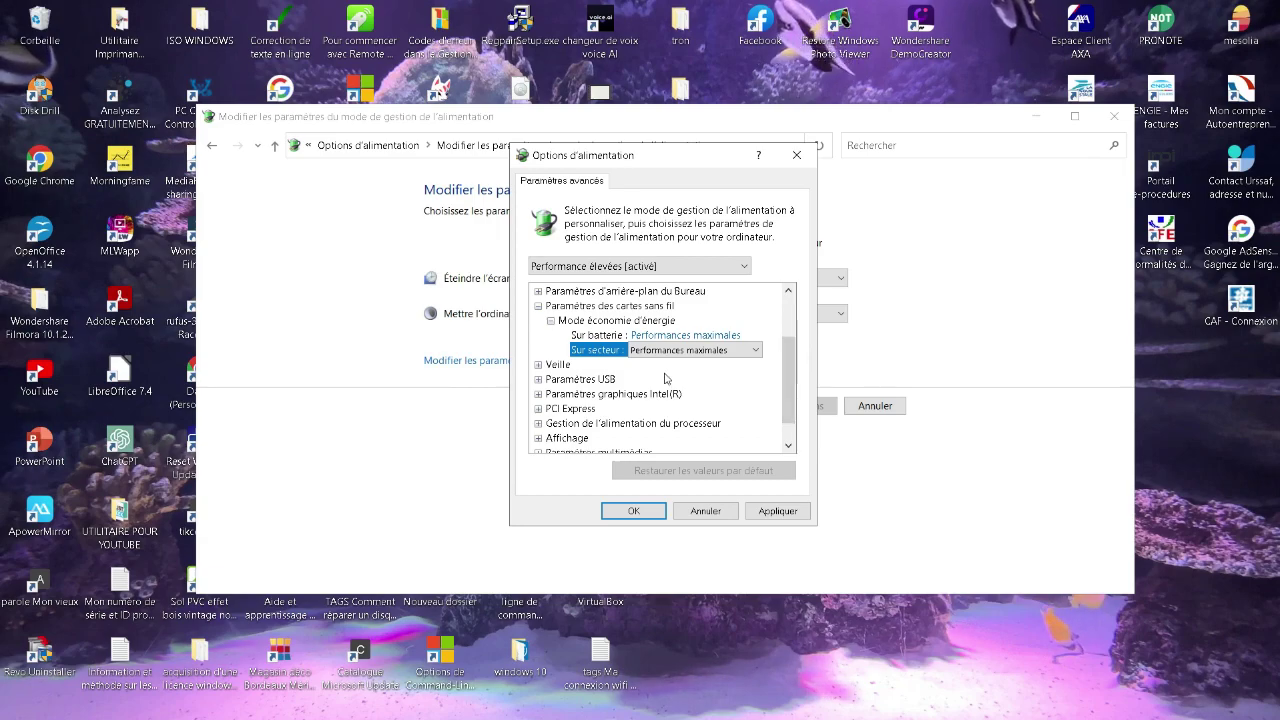
pyautogui.click(546, 382)
pyautogui.click(539, 380)
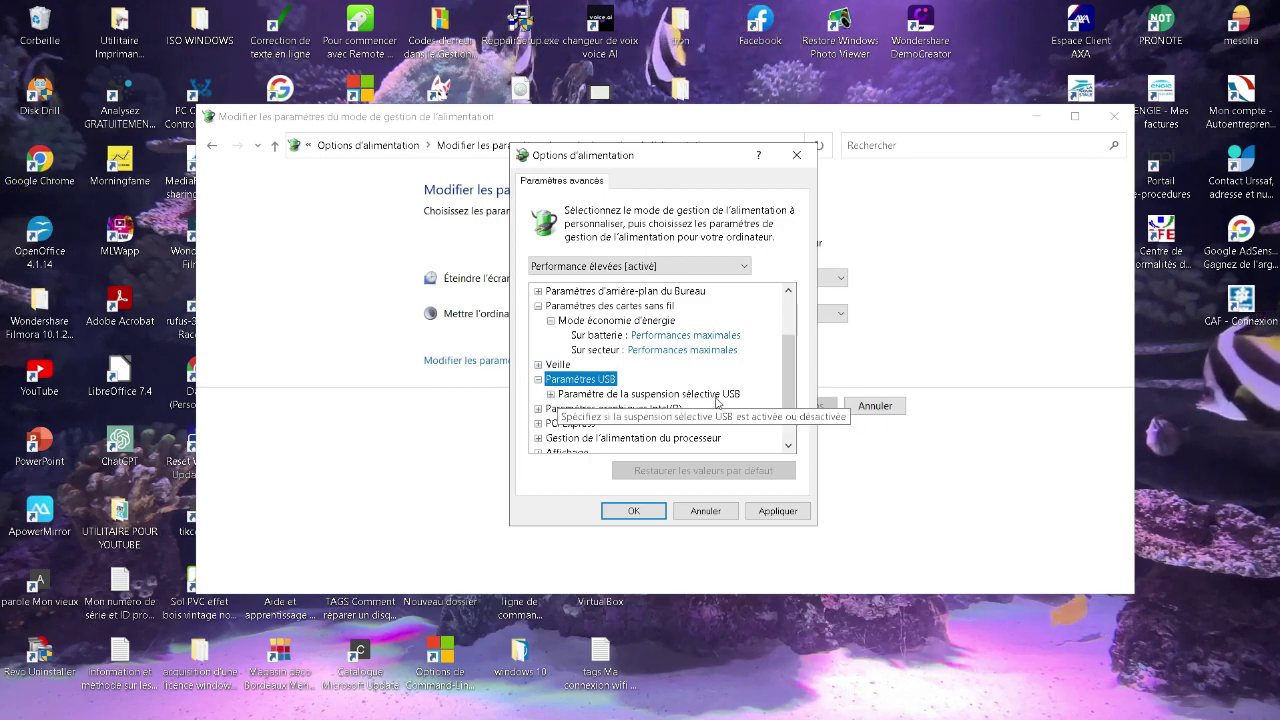
pyautogui.click(550, 395)
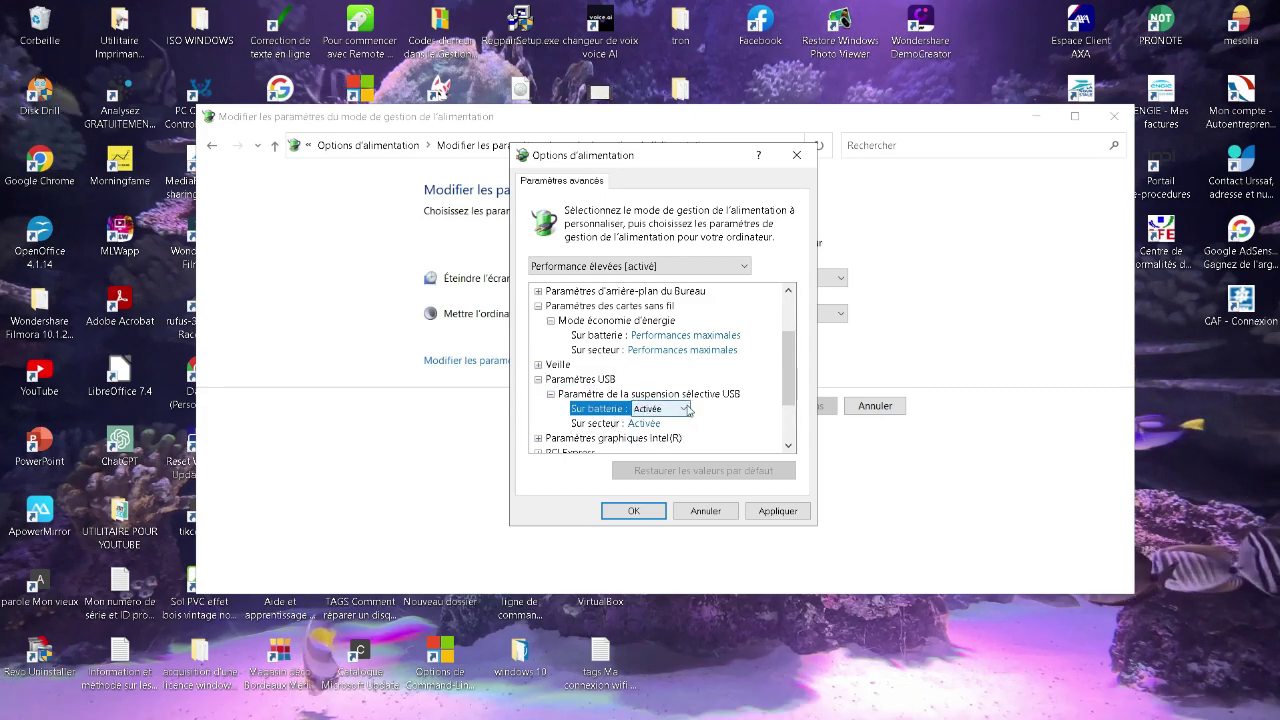
pyautogui.click(677, 424)
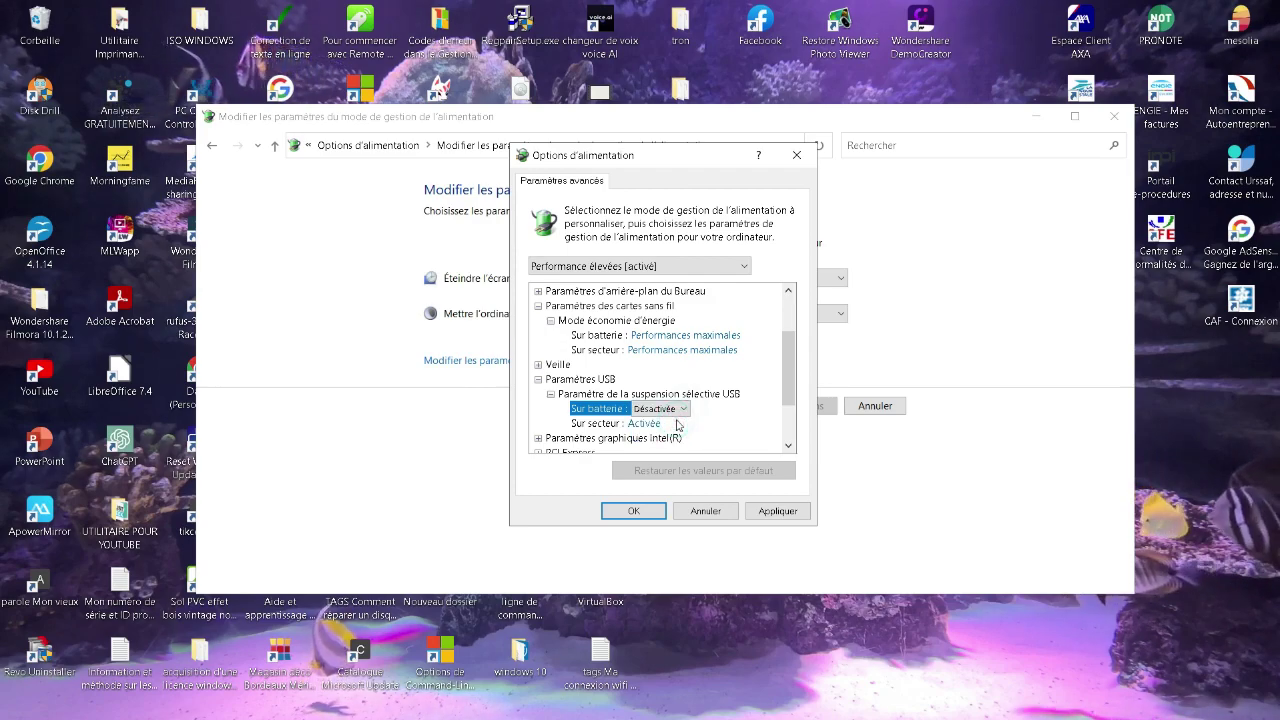
pyautogui.click(657, 424)
pyautogui.click(675, 424)
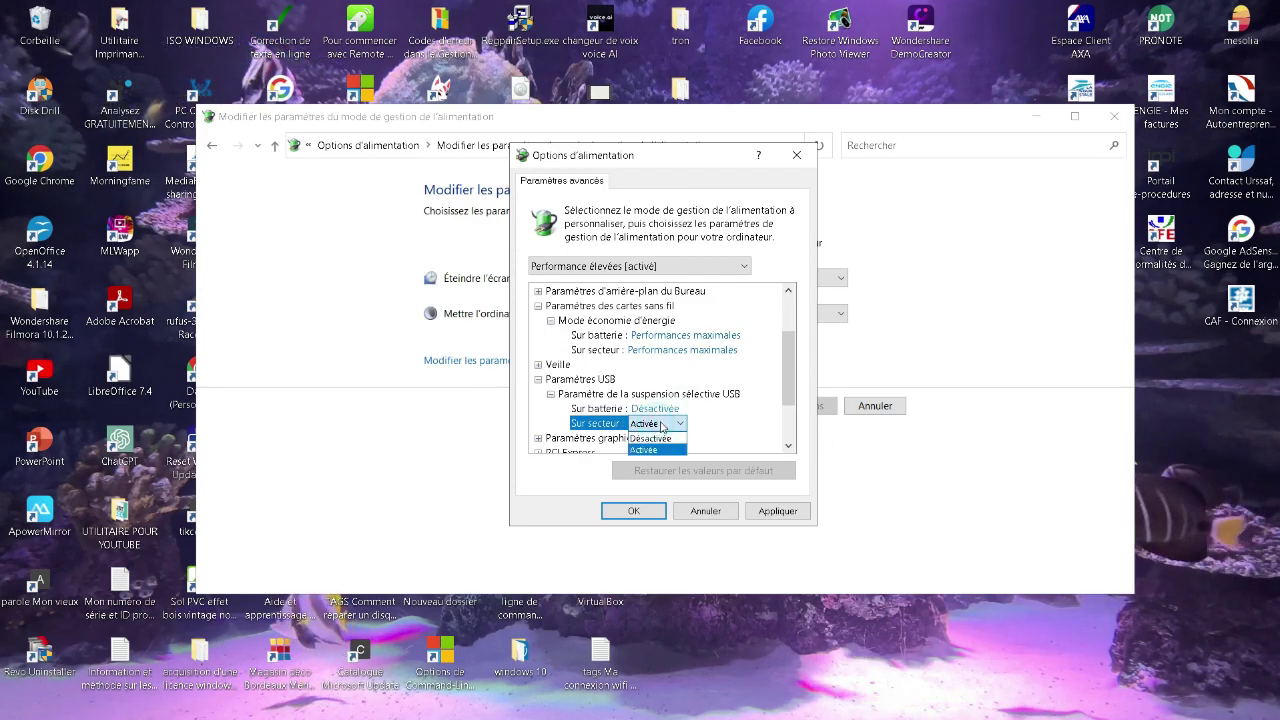
pyautogui.click(678, 439)
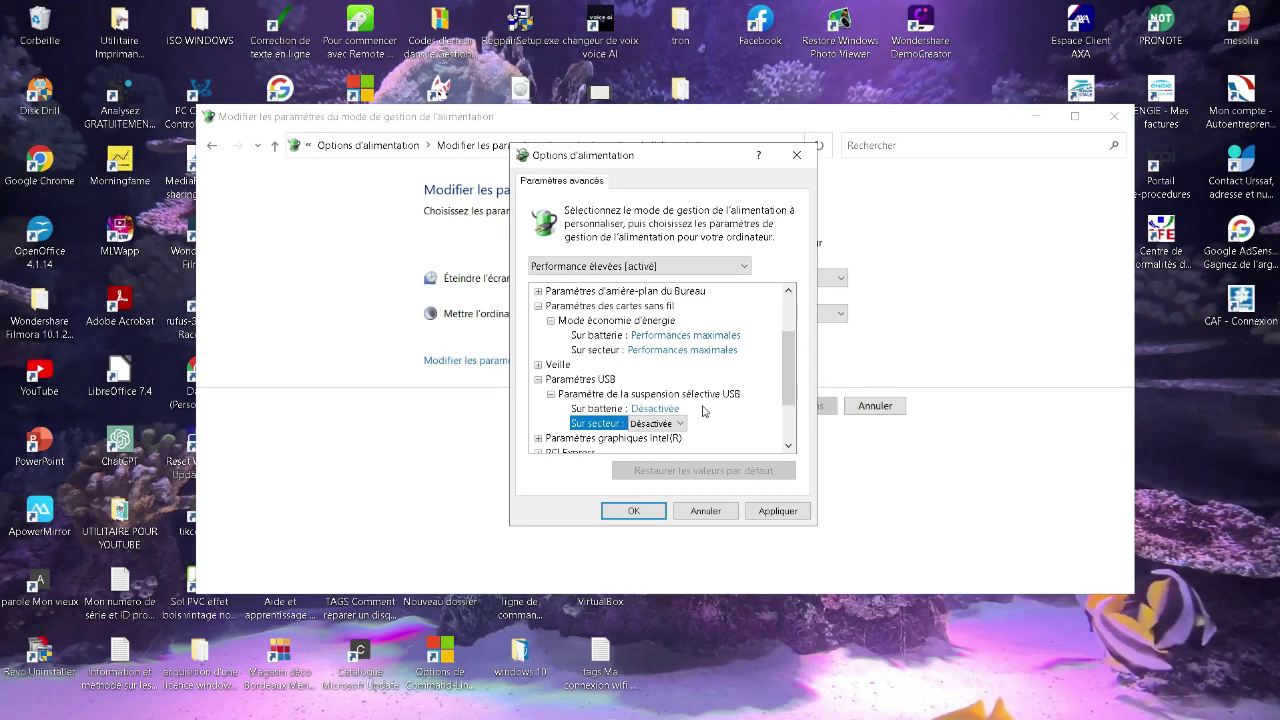
pyautogui.click(680, 423)
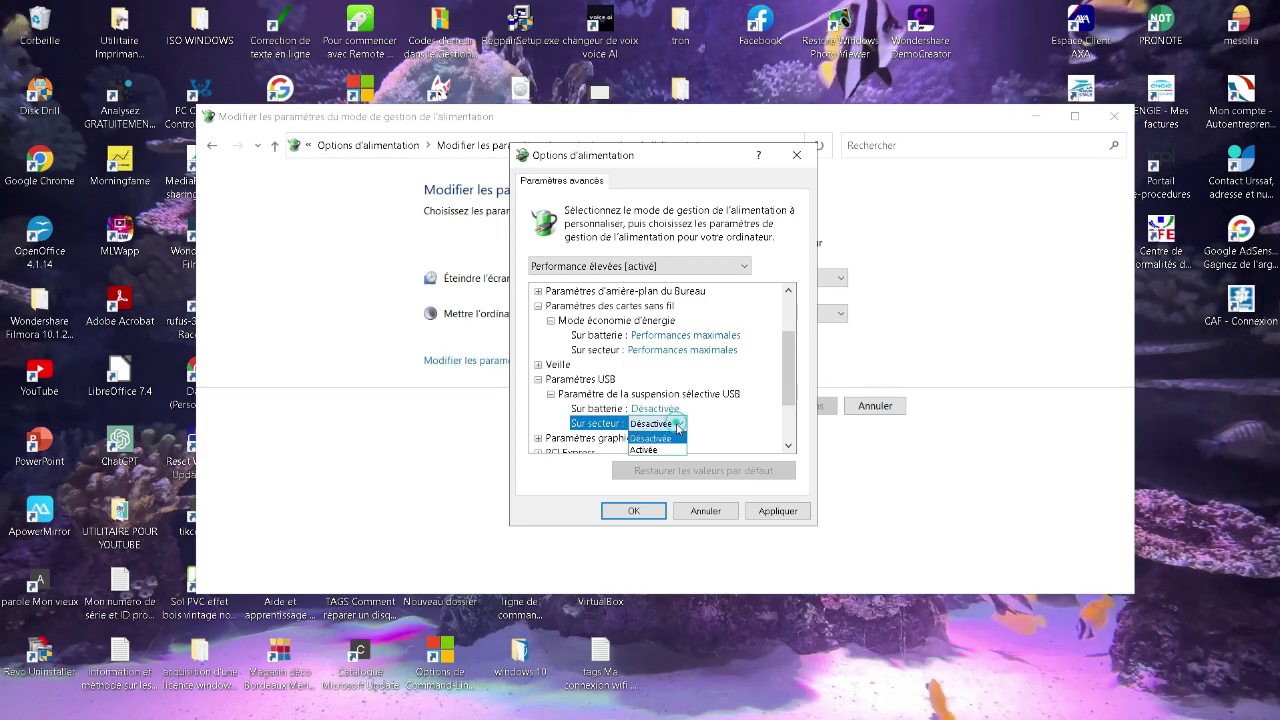
pyautogui.click(710, 427)
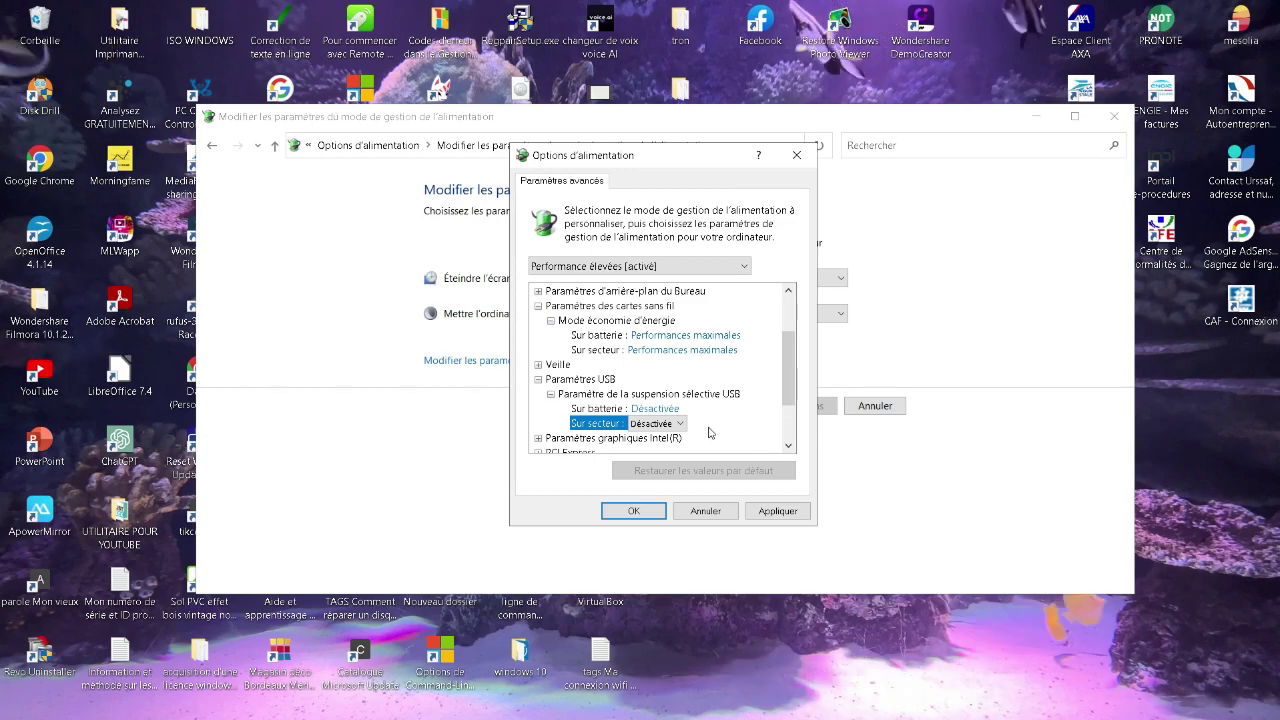
pyautogui.click(768, 512)
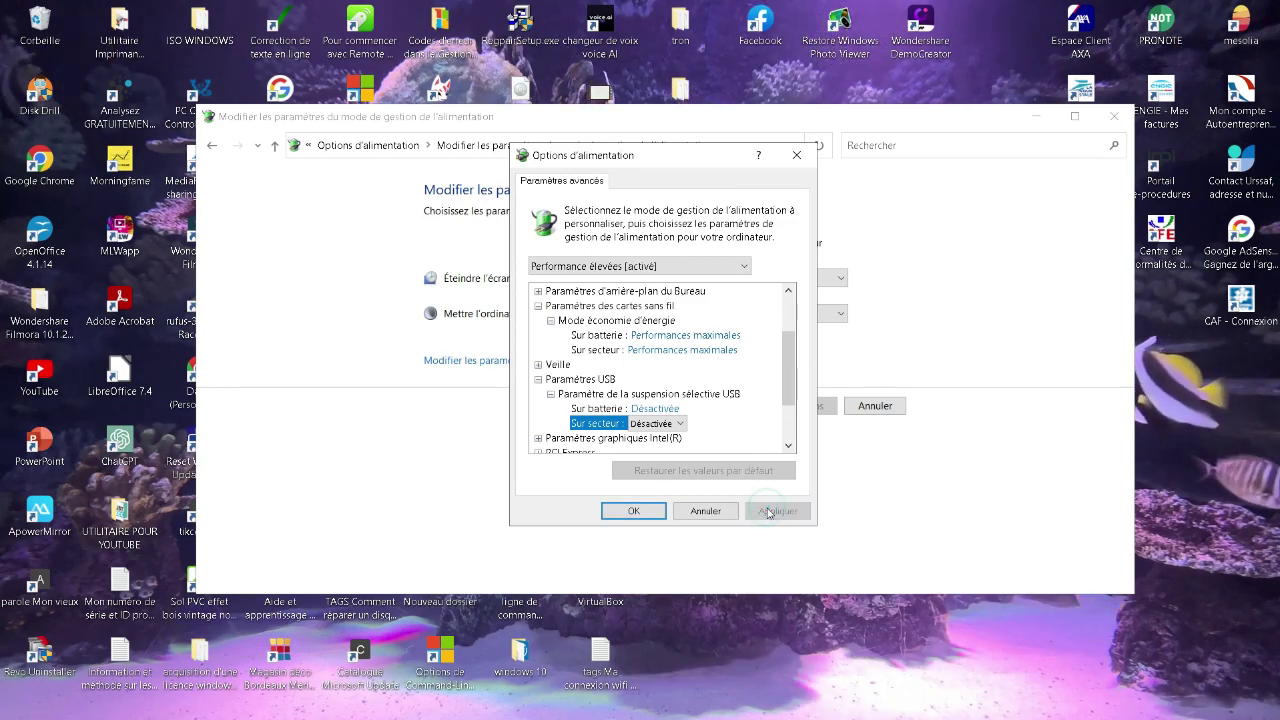
pyautogui.click(633, 511)
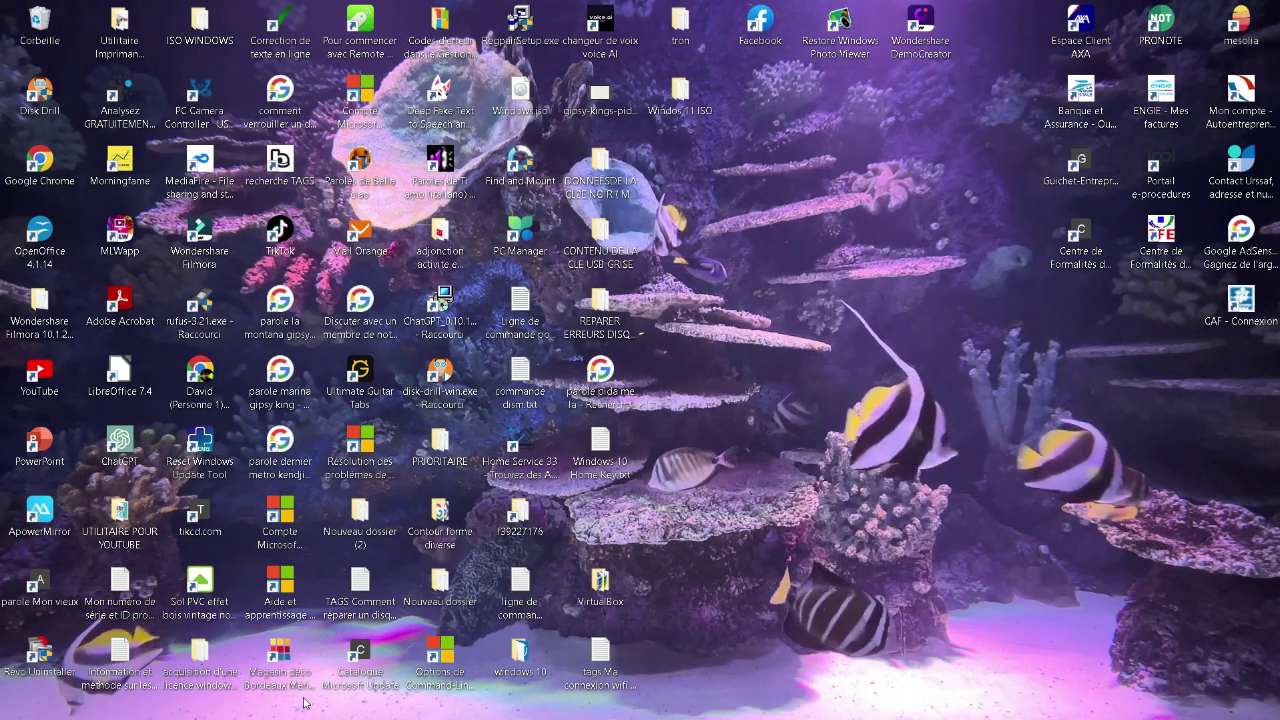
# View the Réinitialisation du réseau page in the Réseau et Internet settings of Paramètres, and minimise the window without resetting
pyautogui.press('super+x')
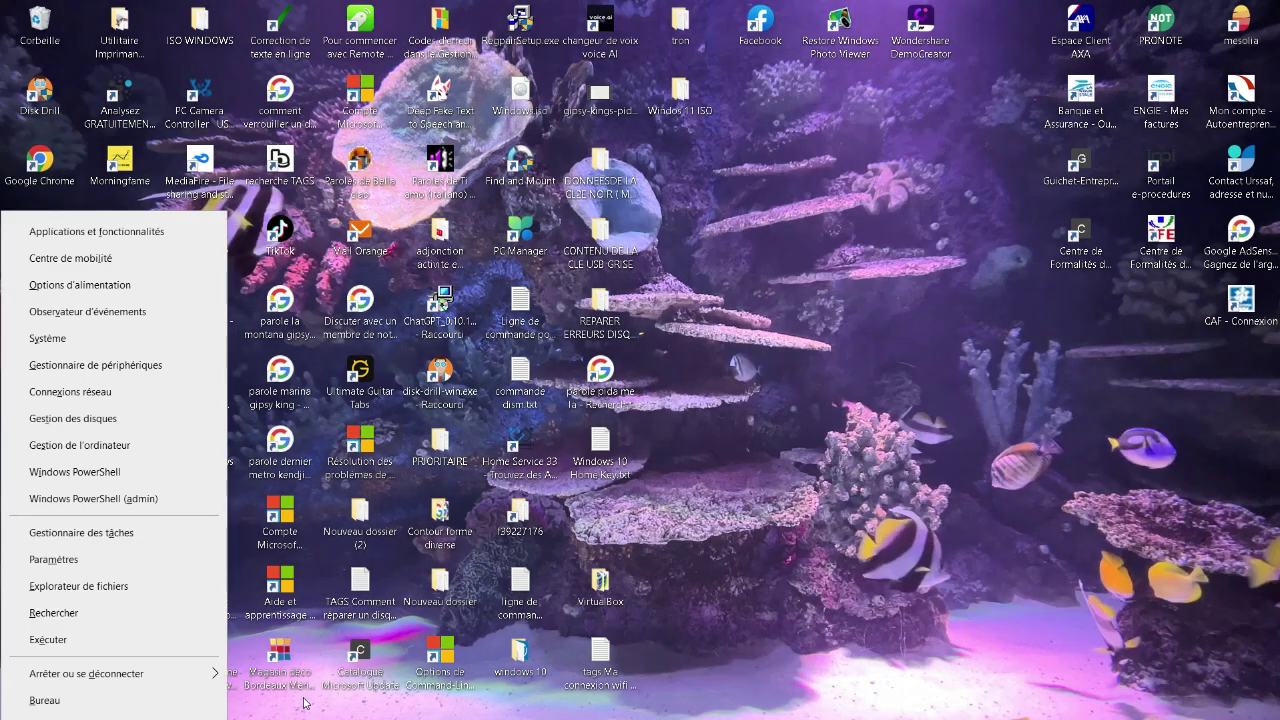
pyautogui.click(60, 559)
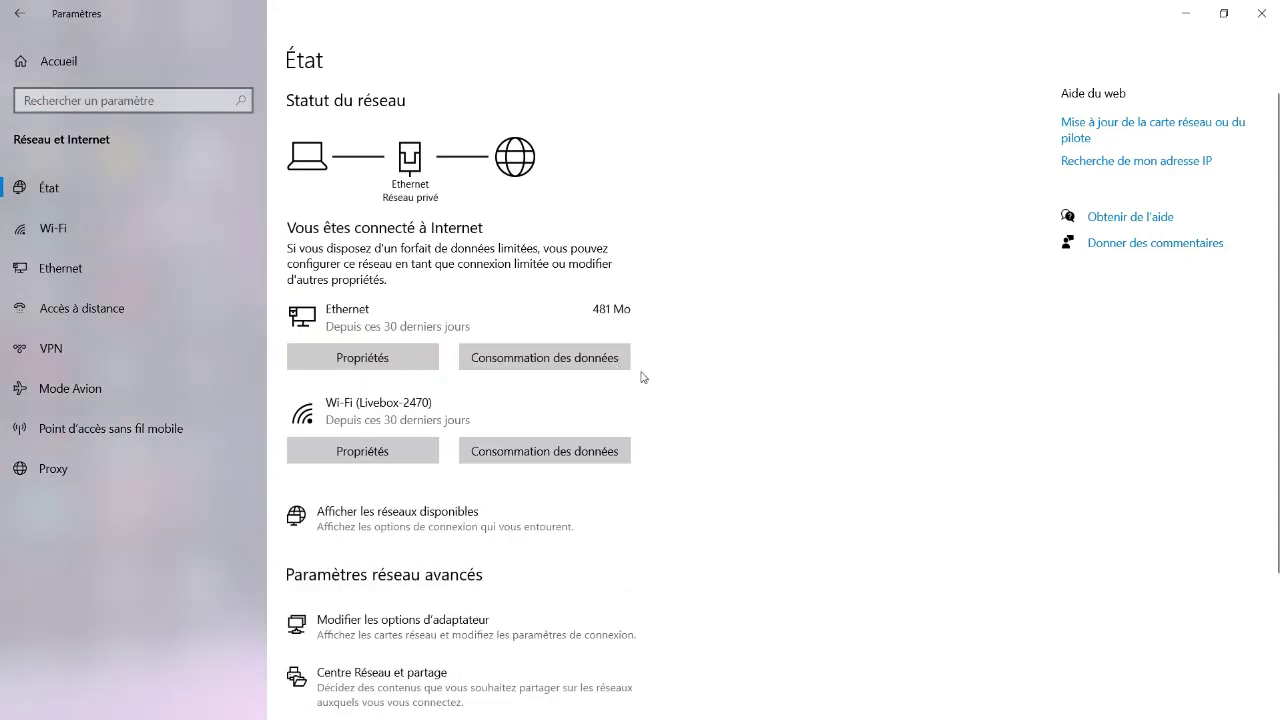
pyautogui.scroll(-3, 645, 393)
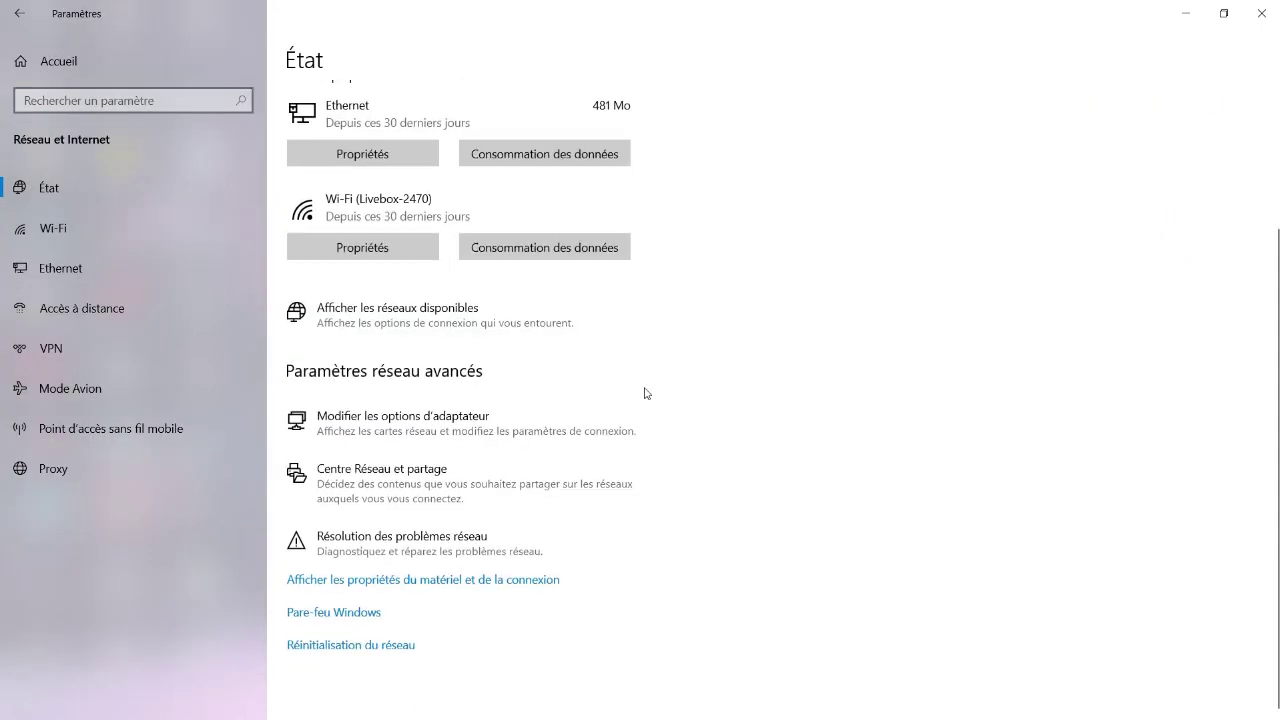
pyautogui.click(362, 646)
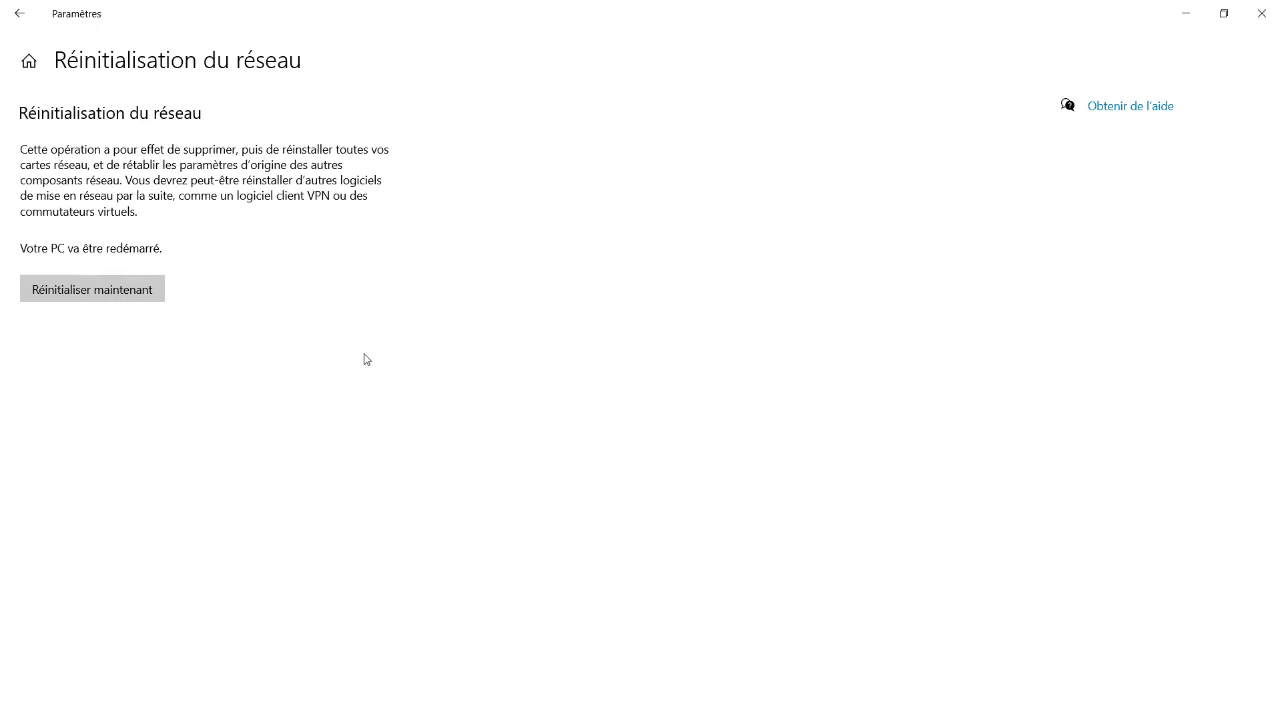
pyautogui.click(1186, 23)
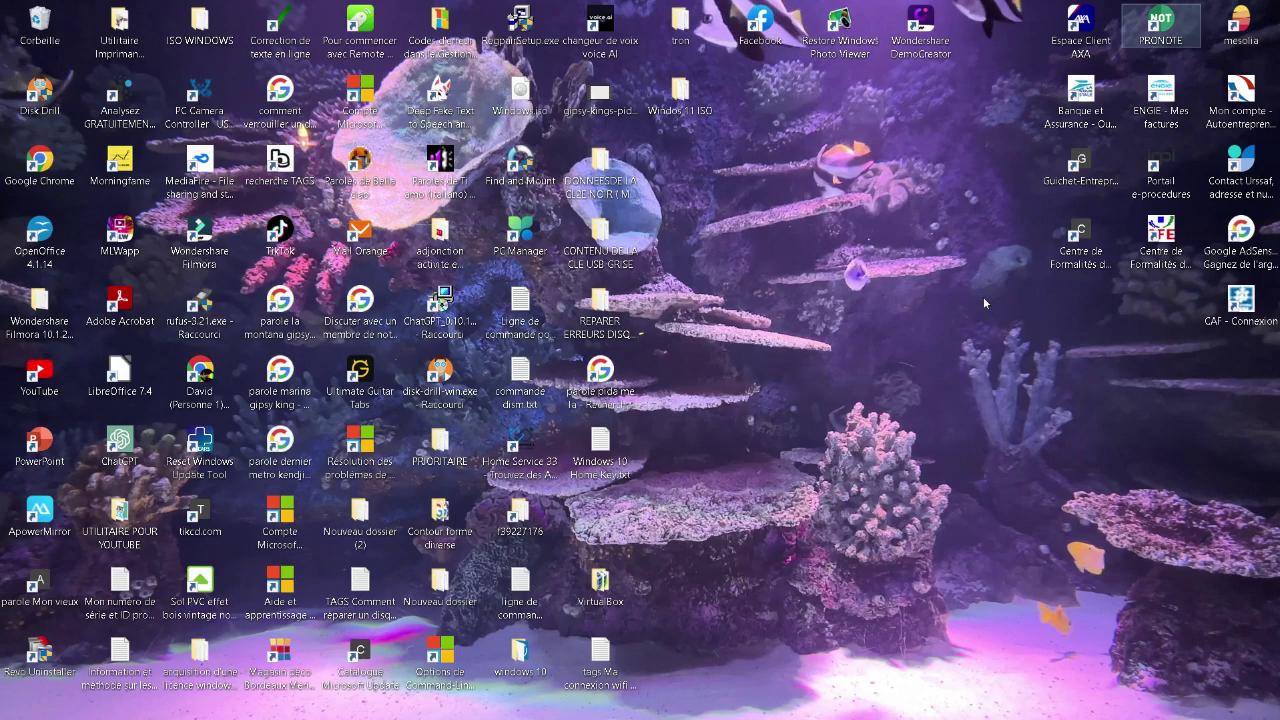